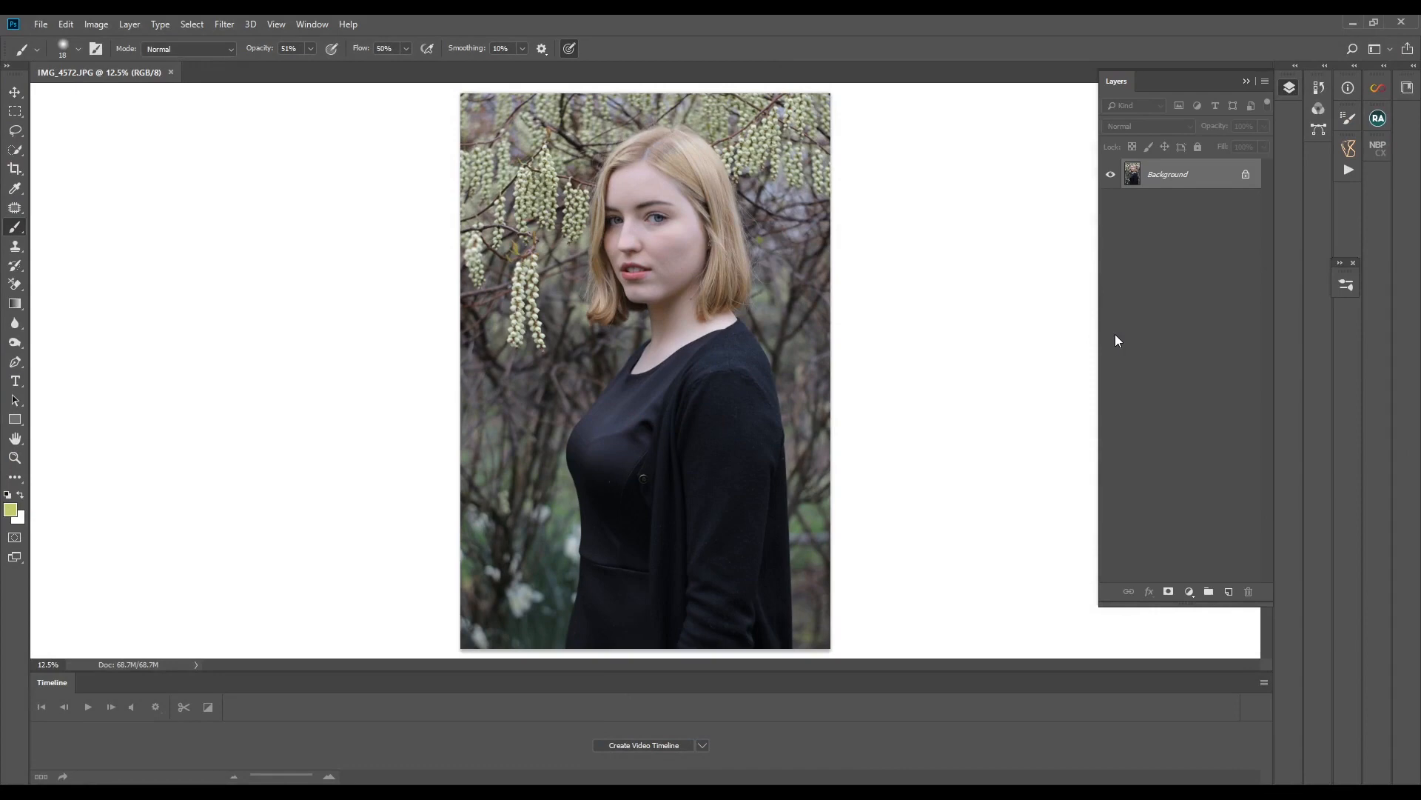
- Duplicate the Background layer within the same document as Background copy
right_click(1223, 180)
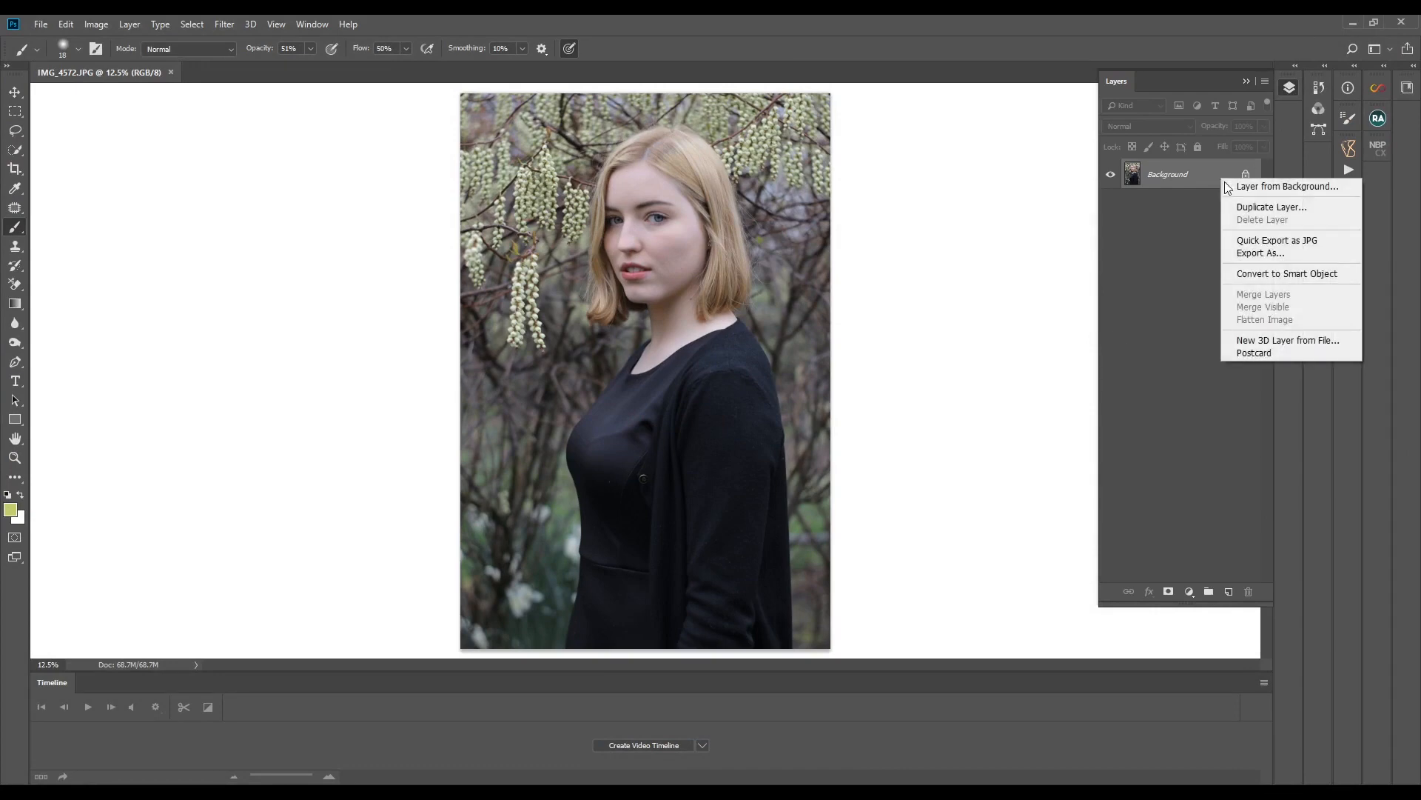
left_click(1232, 206)
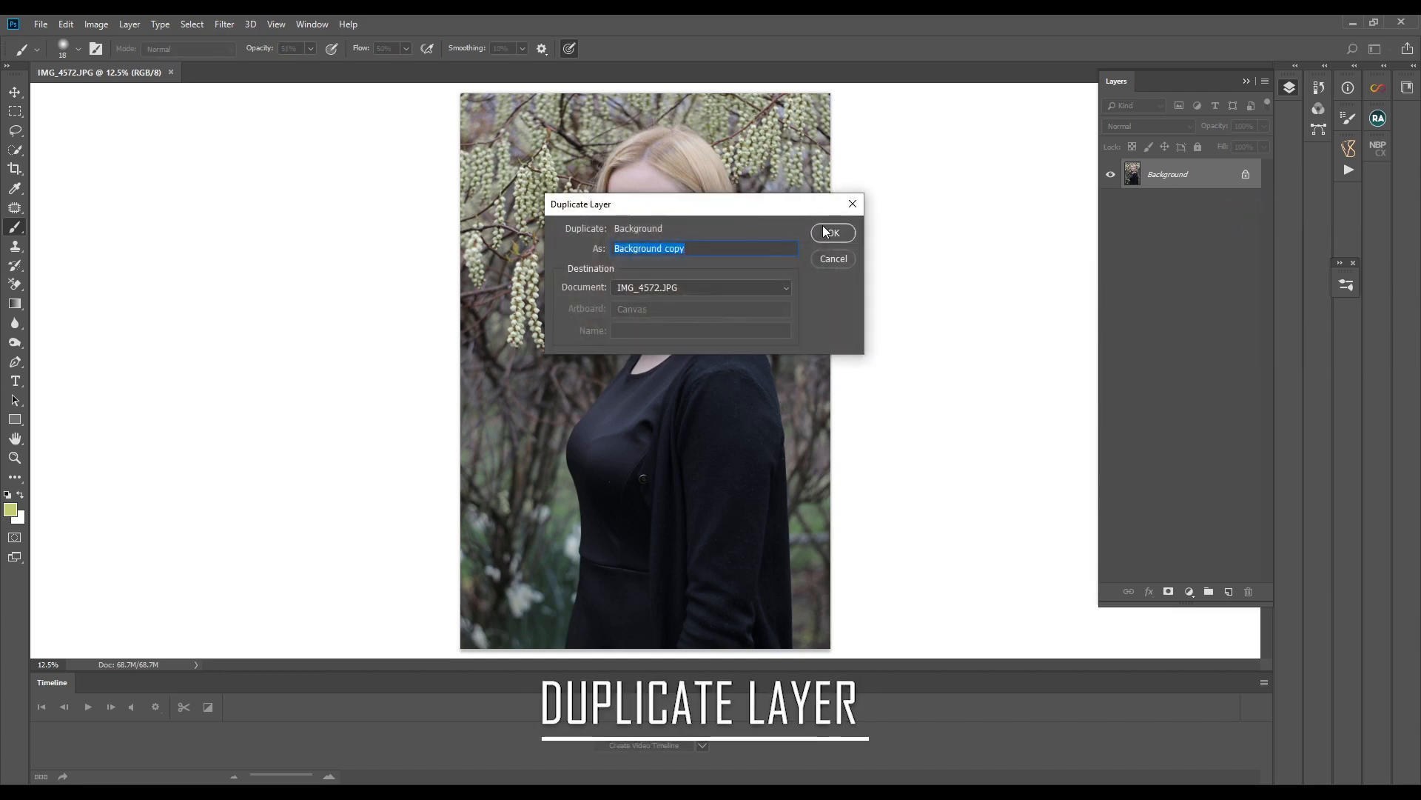
left_click(825, 229)
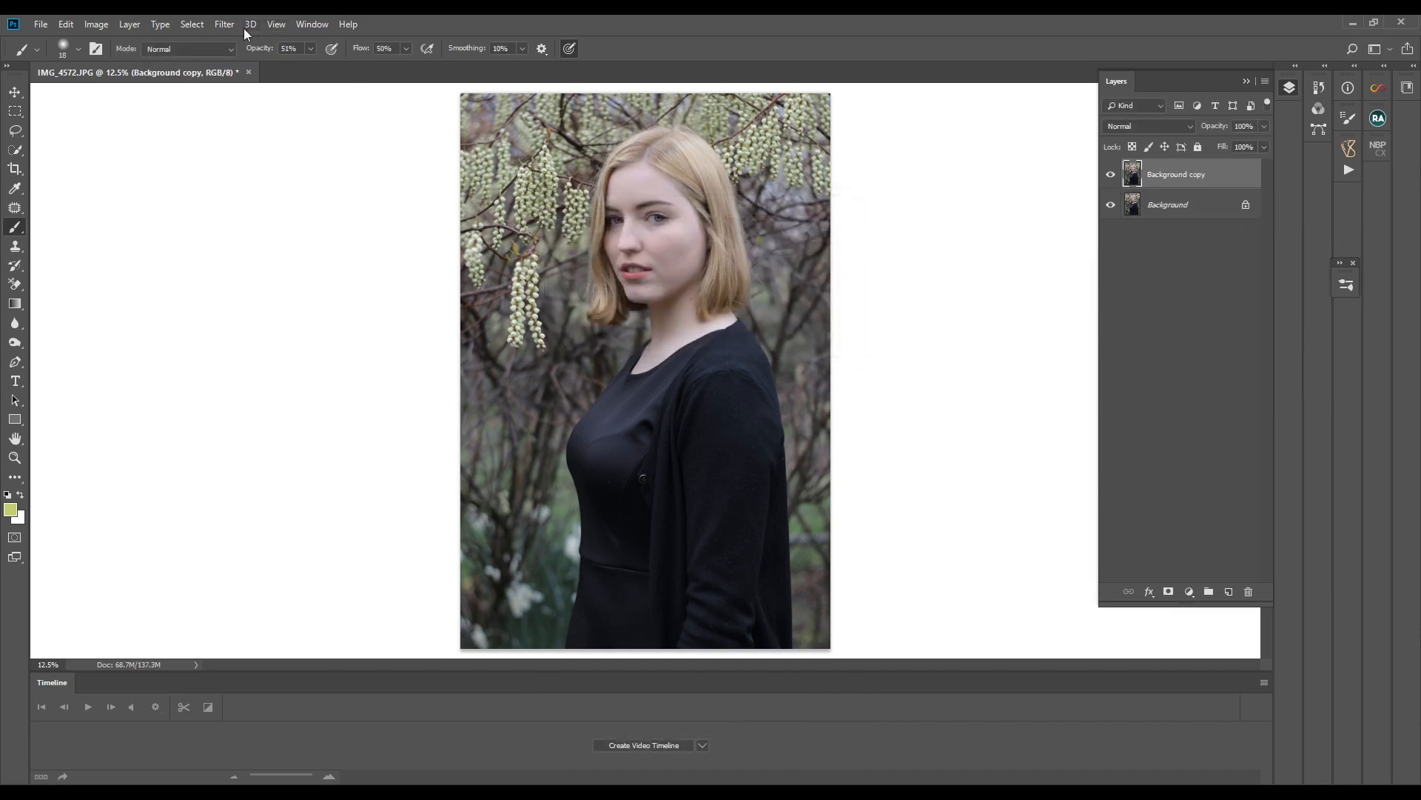
- Apply automatic tone to the copy in the Camera Raw filter, with Highlights at -52 and Texture at +30
left_click(222, 28)
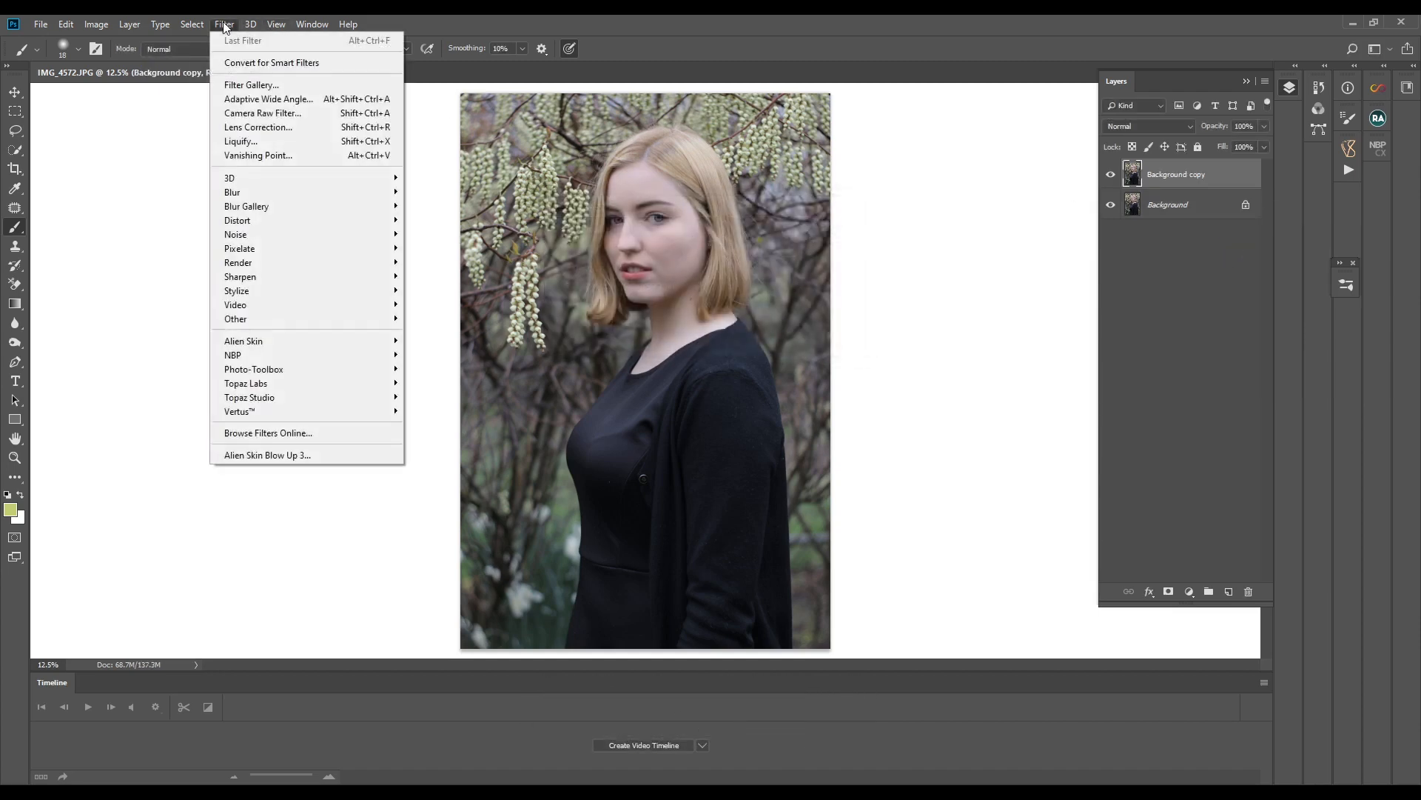
left_click(228, 114)
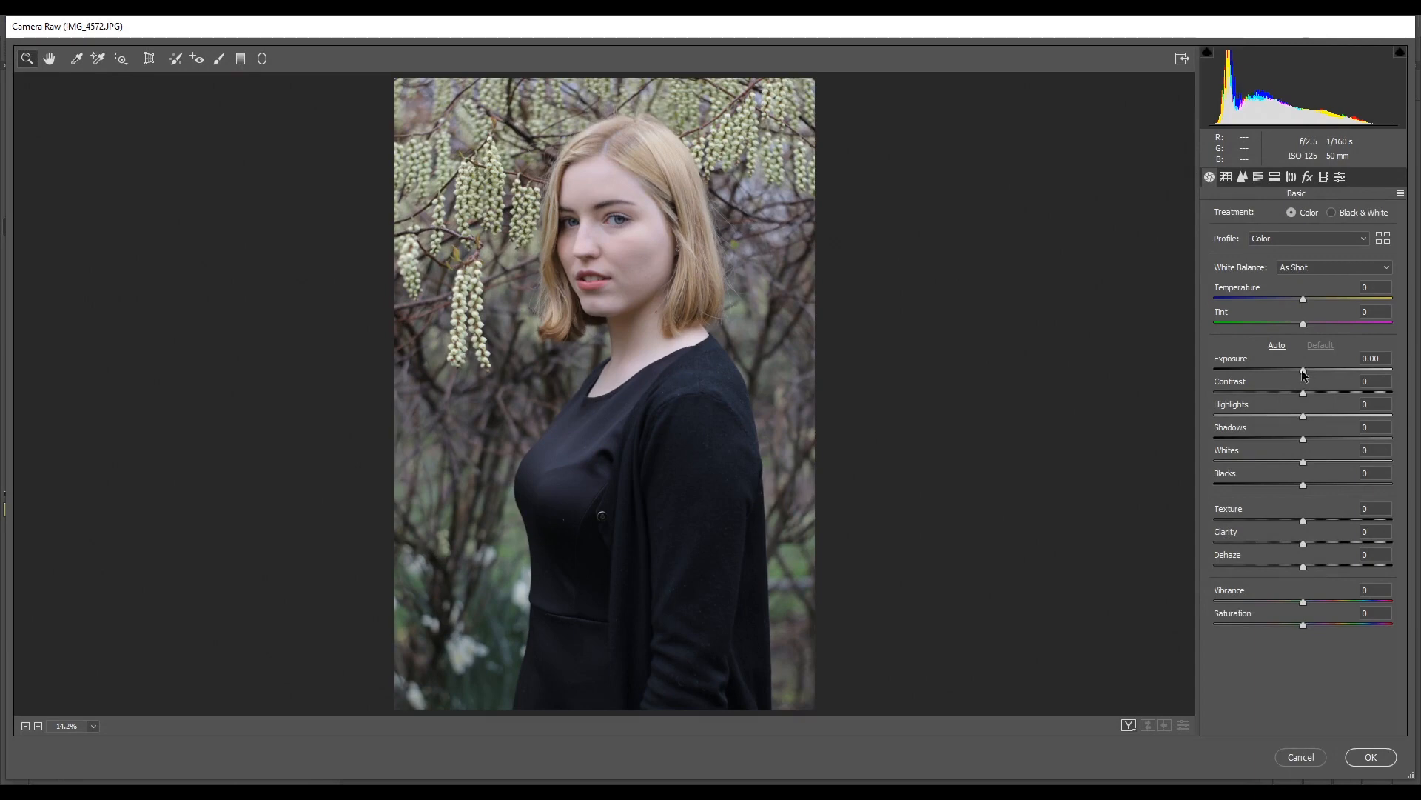
left_click(1277, 345)
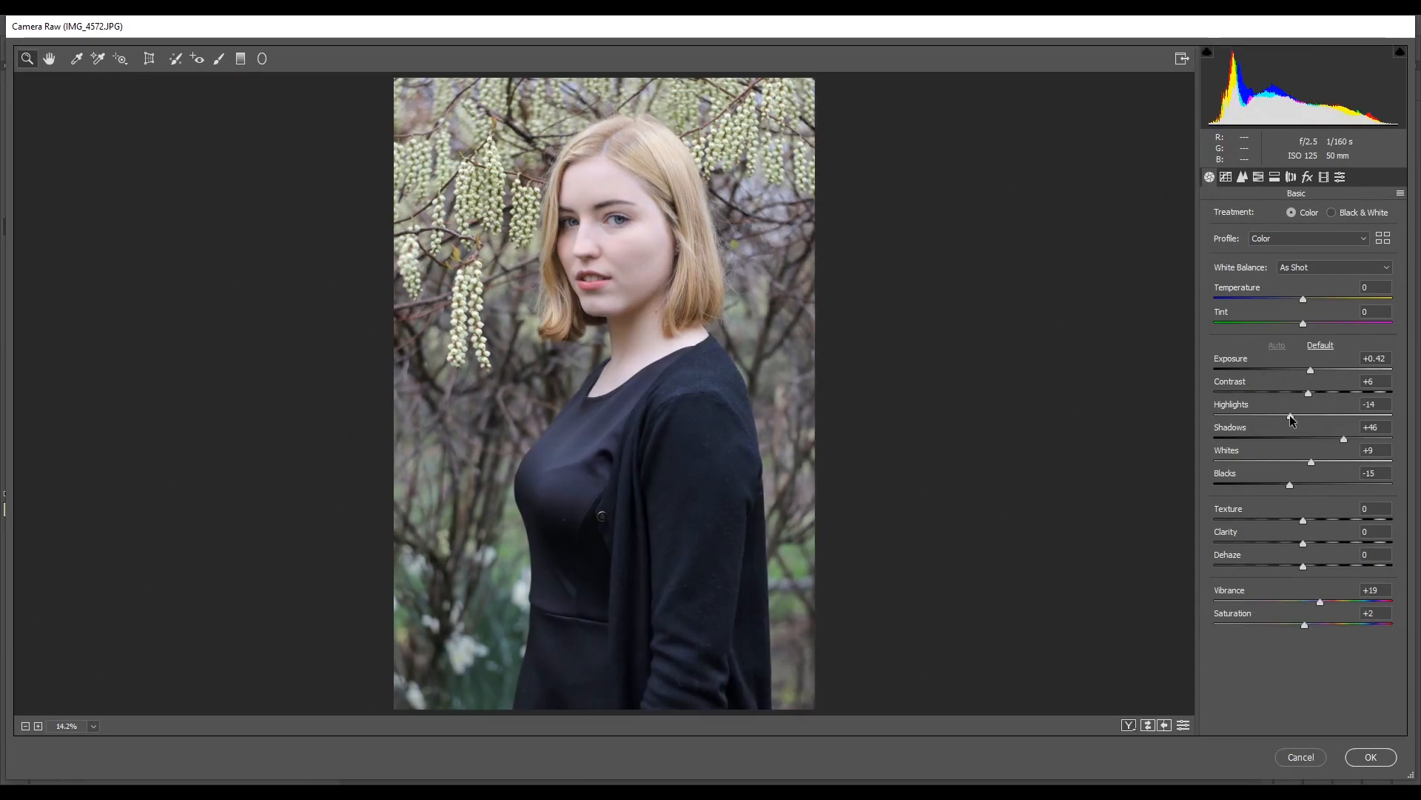
left_click_drag(1292, 419, 1257, 434)
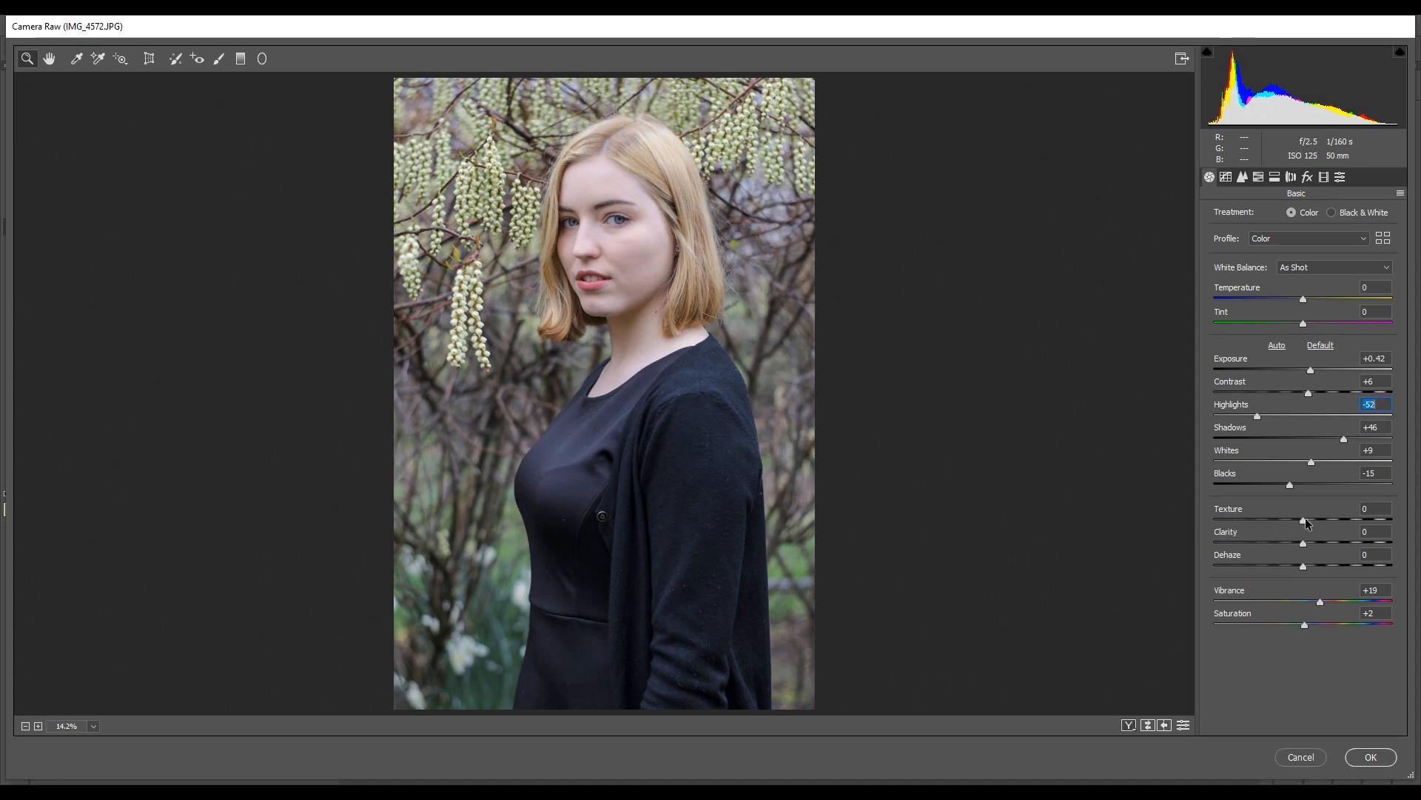
left_click_drag(1303, 520, 1330, 518)
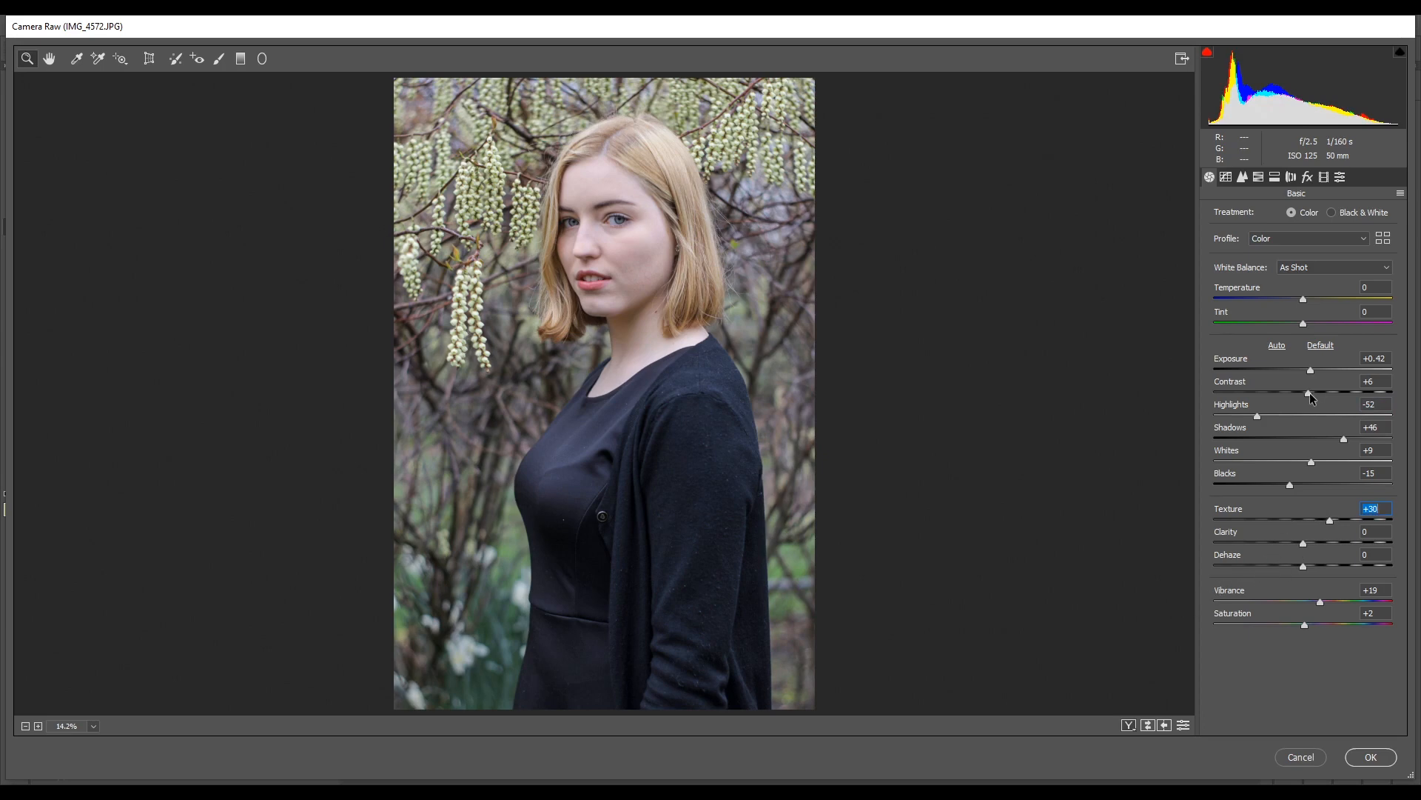
- Set the basic adjustments to Exposure +0.25, Contrast +43, Shadows +42 and Vibrance +41
left_click_drag(1310, 369, 1338, 381)
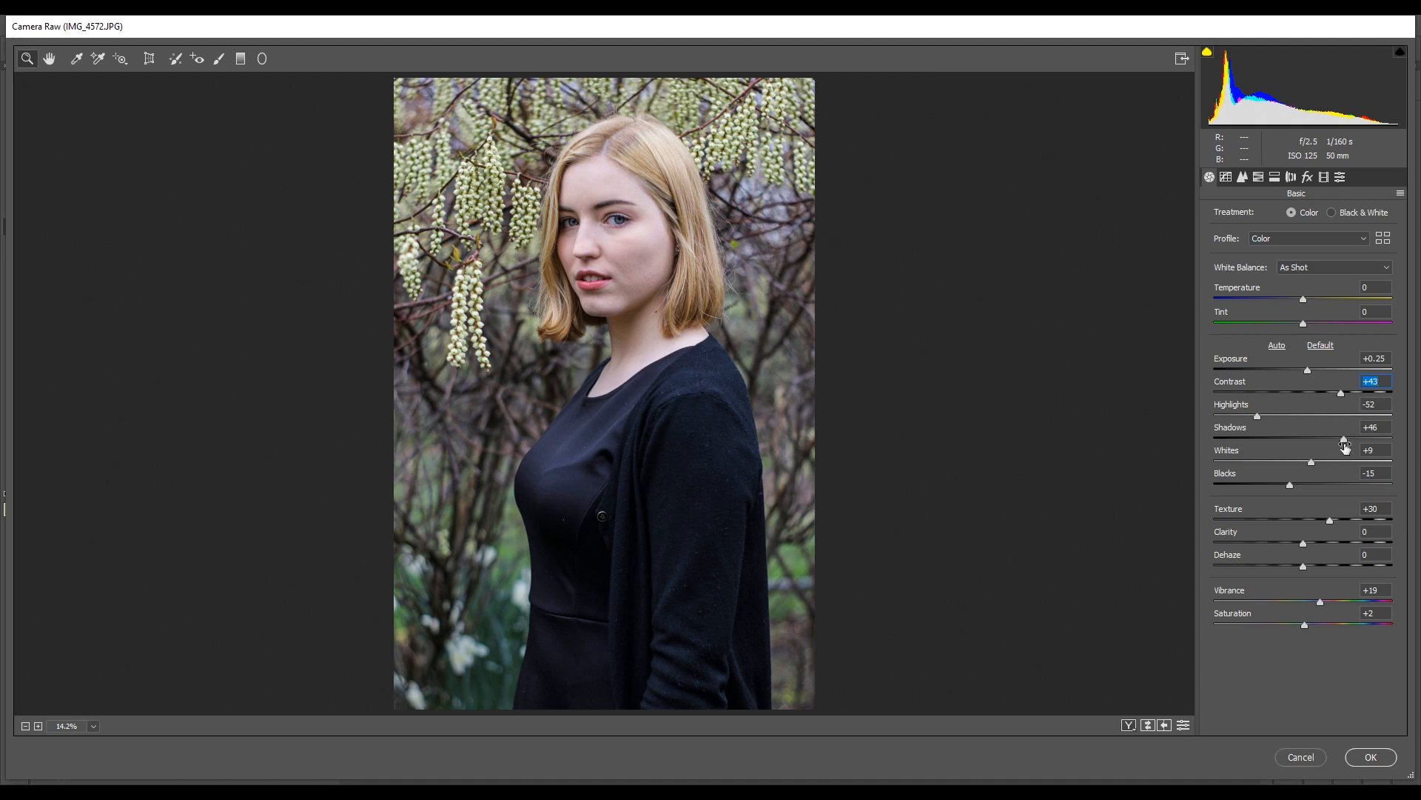
mouse_move(1344, 443)
left_mouse_down()
mouse_move(1356, 437)
mouse_move(1343, 441)
left_mouse_up()
left_click_drag(1317, 599, 1322, 600)
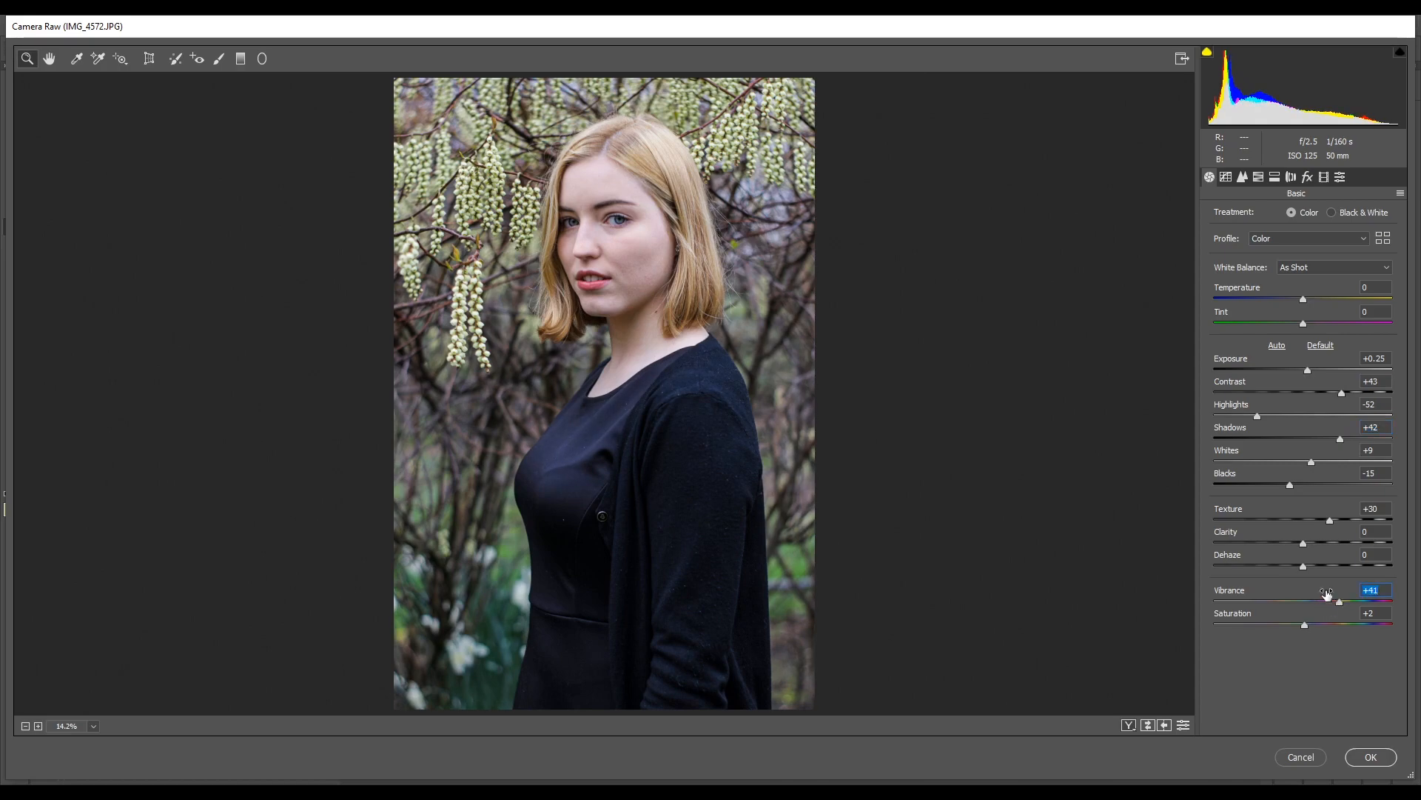
- Lower the Blue Primary Saturation to -38 in the camera calibration settings
left_click_drag(633, 274, 585, 505)
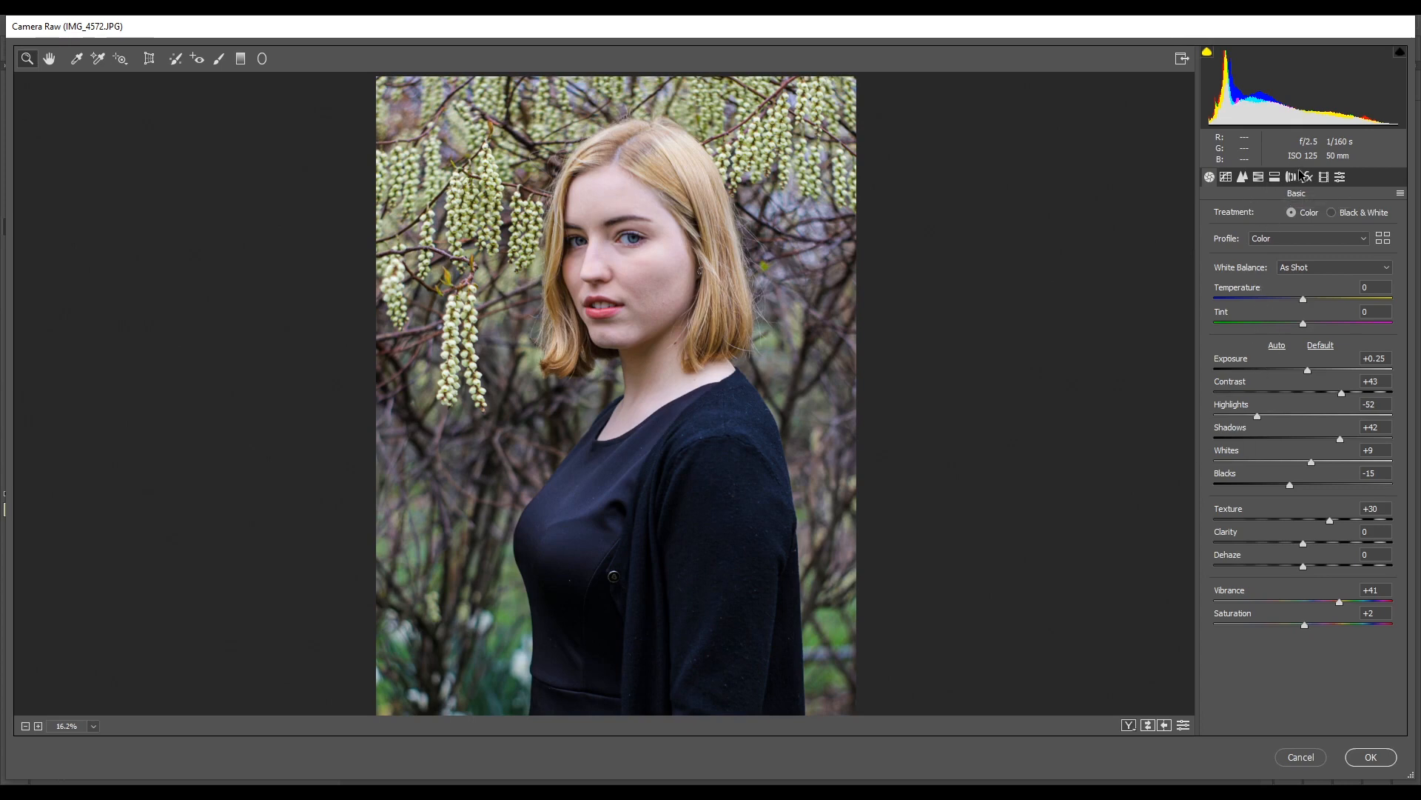
left_click(1323, 177)
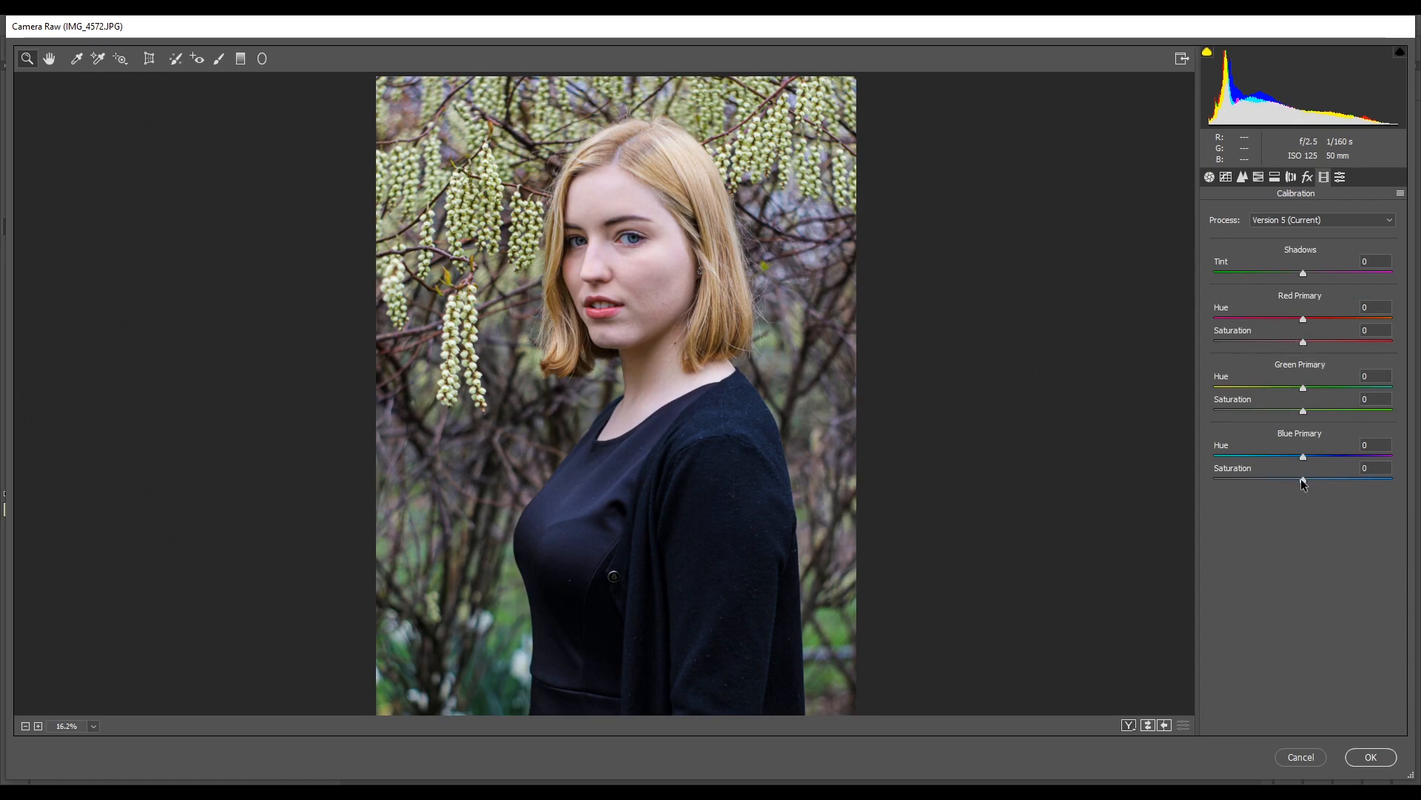
mouse_move(1303, 478)
left_mouse_down()
mouse_move(1271, 481)
mouse_move(1284, 479)
left_mouse_up()
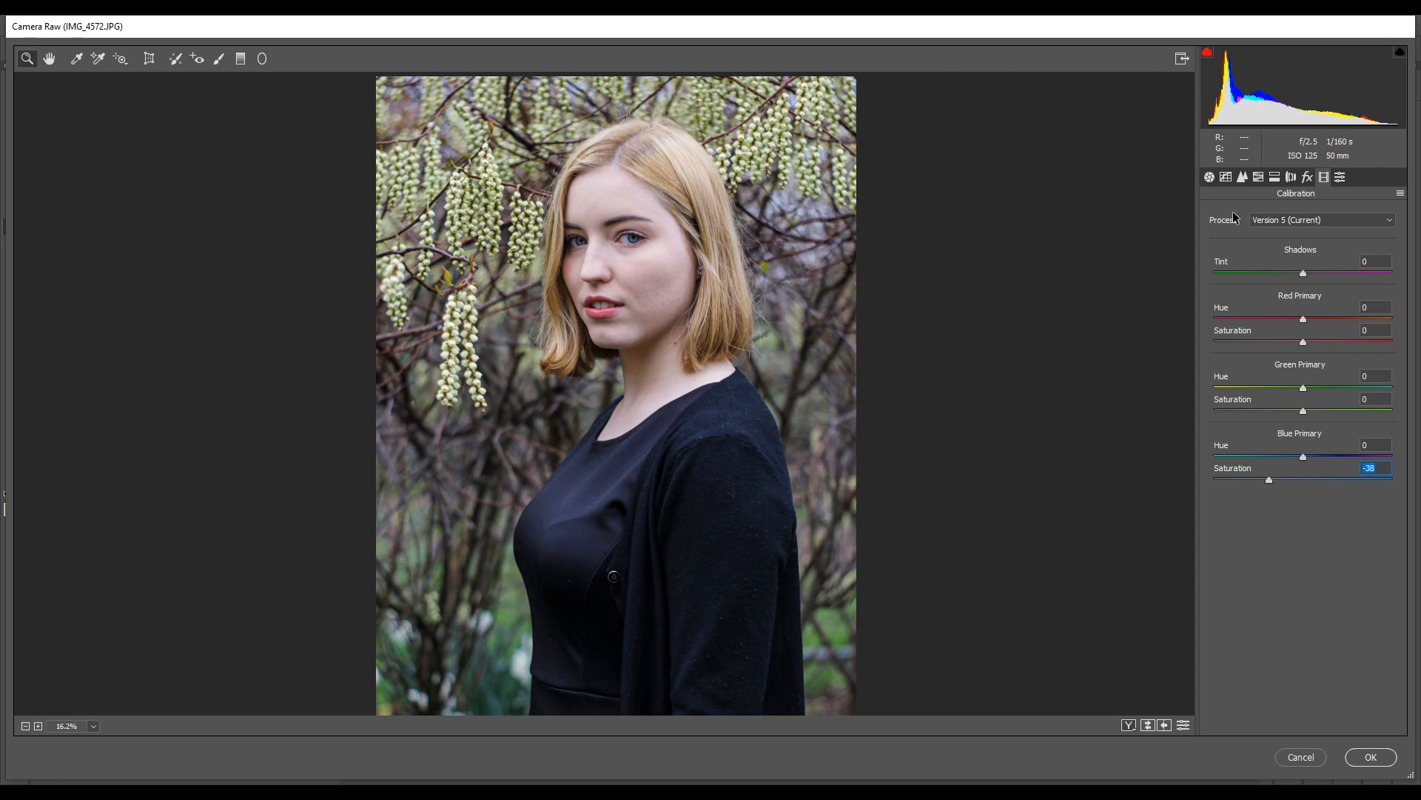
- Raise the Shadows of the parametric tone curve to +18
left_click(1241, 178)
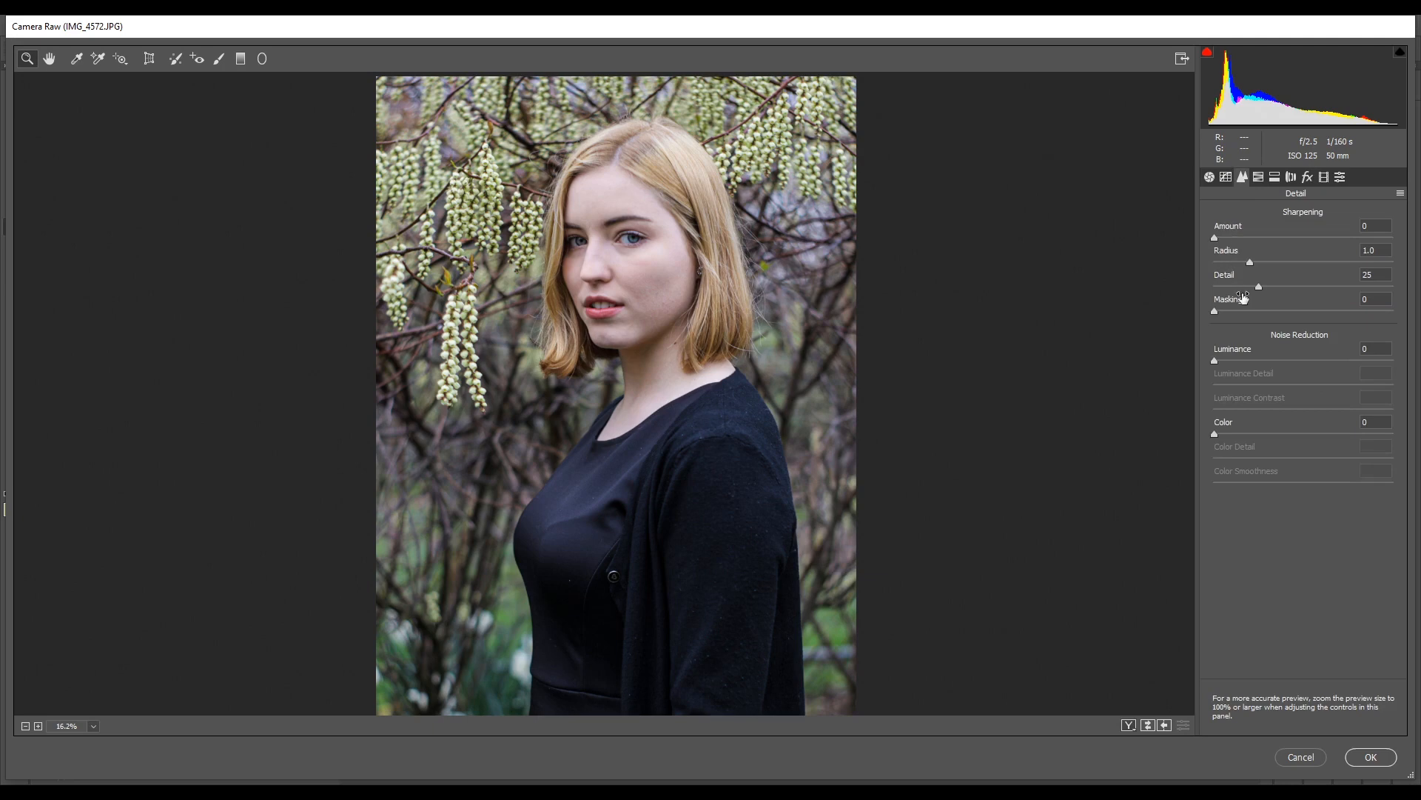
left_click(1226, 177)
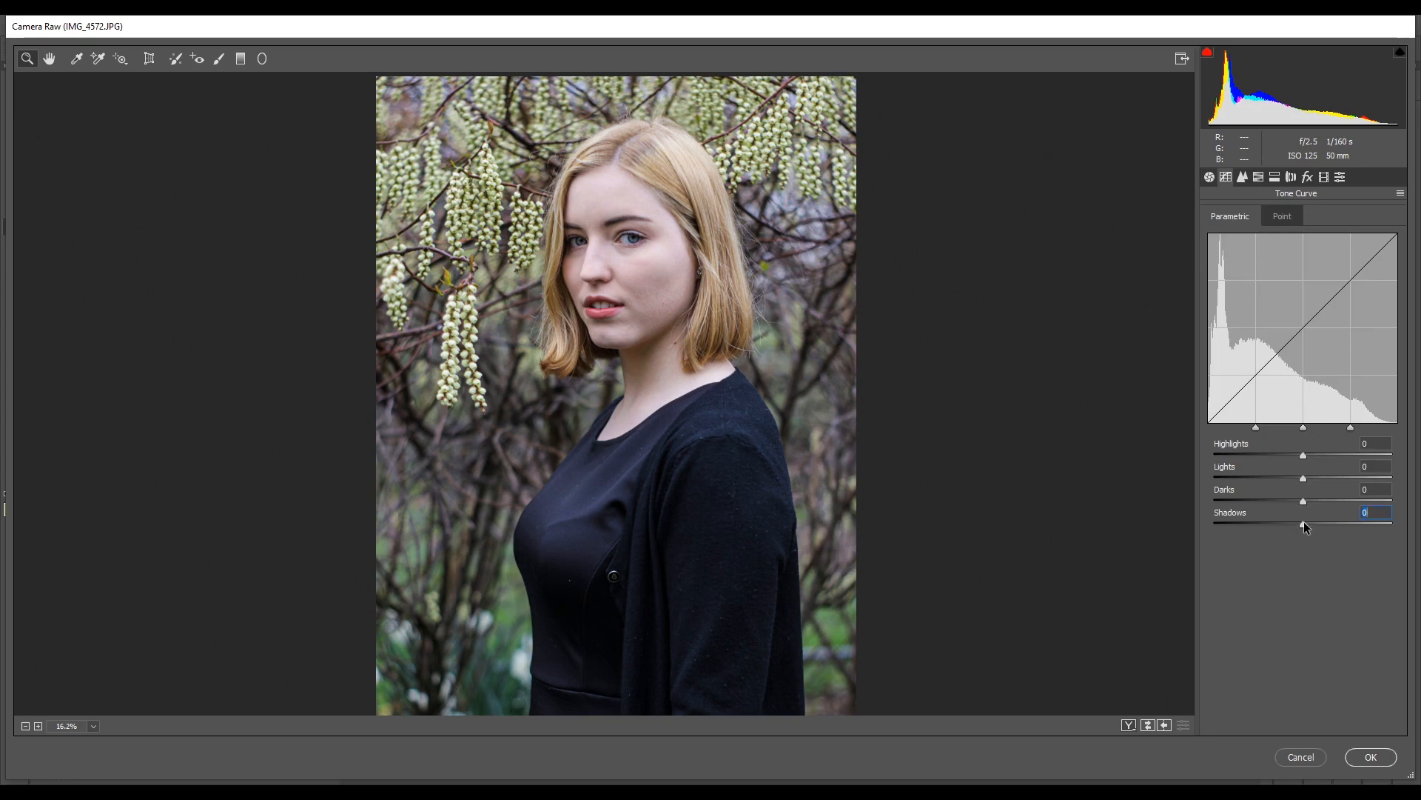
mouse_move(1304, 523)
left_mouse_down()
mouse_move(1331, 522)
mouse_move(1316, 521)
left_mouse_up()
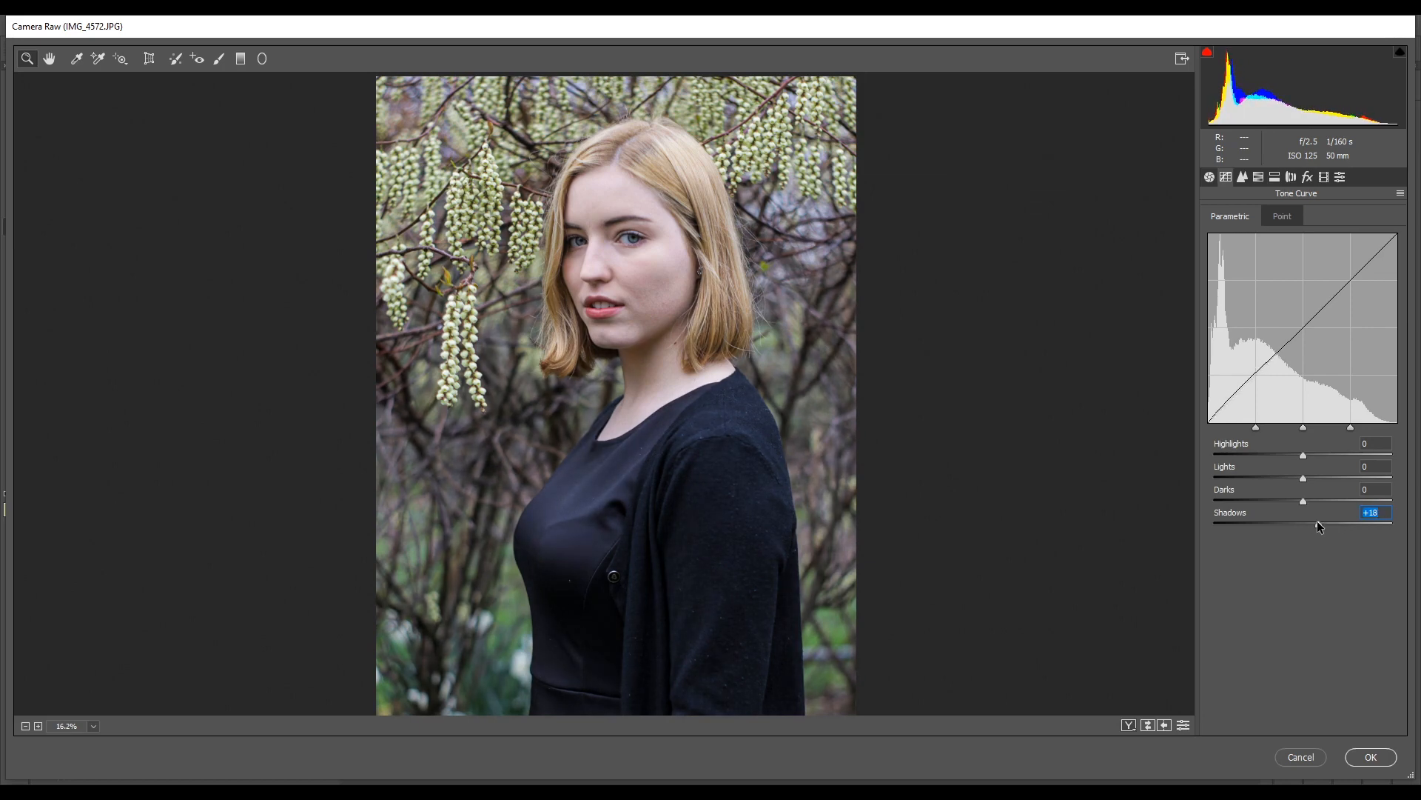
- Split-tone the shadows with Hue 87 and Saturation 16
left_click(1243, 177)
left_click(1258, 177)
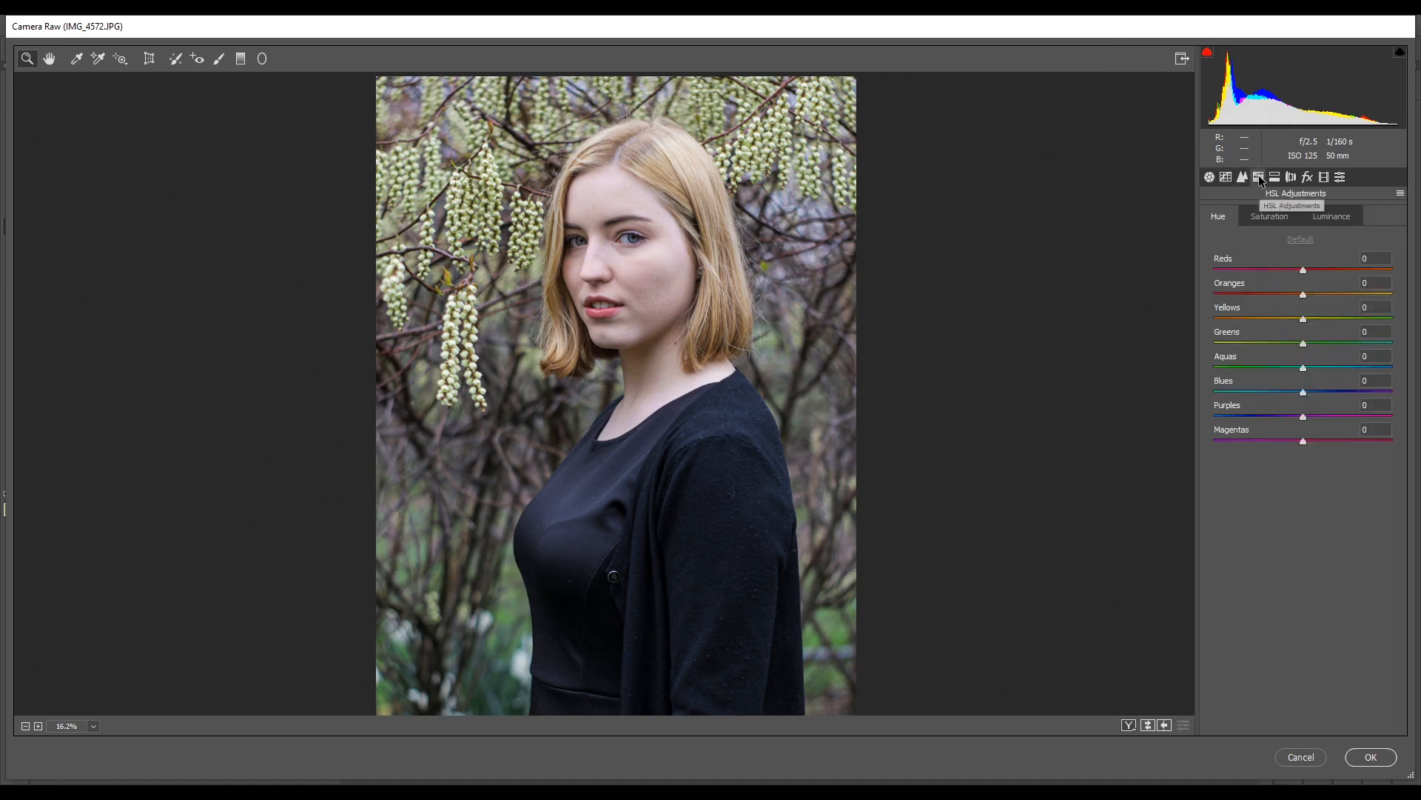
left_click(1274, 177)
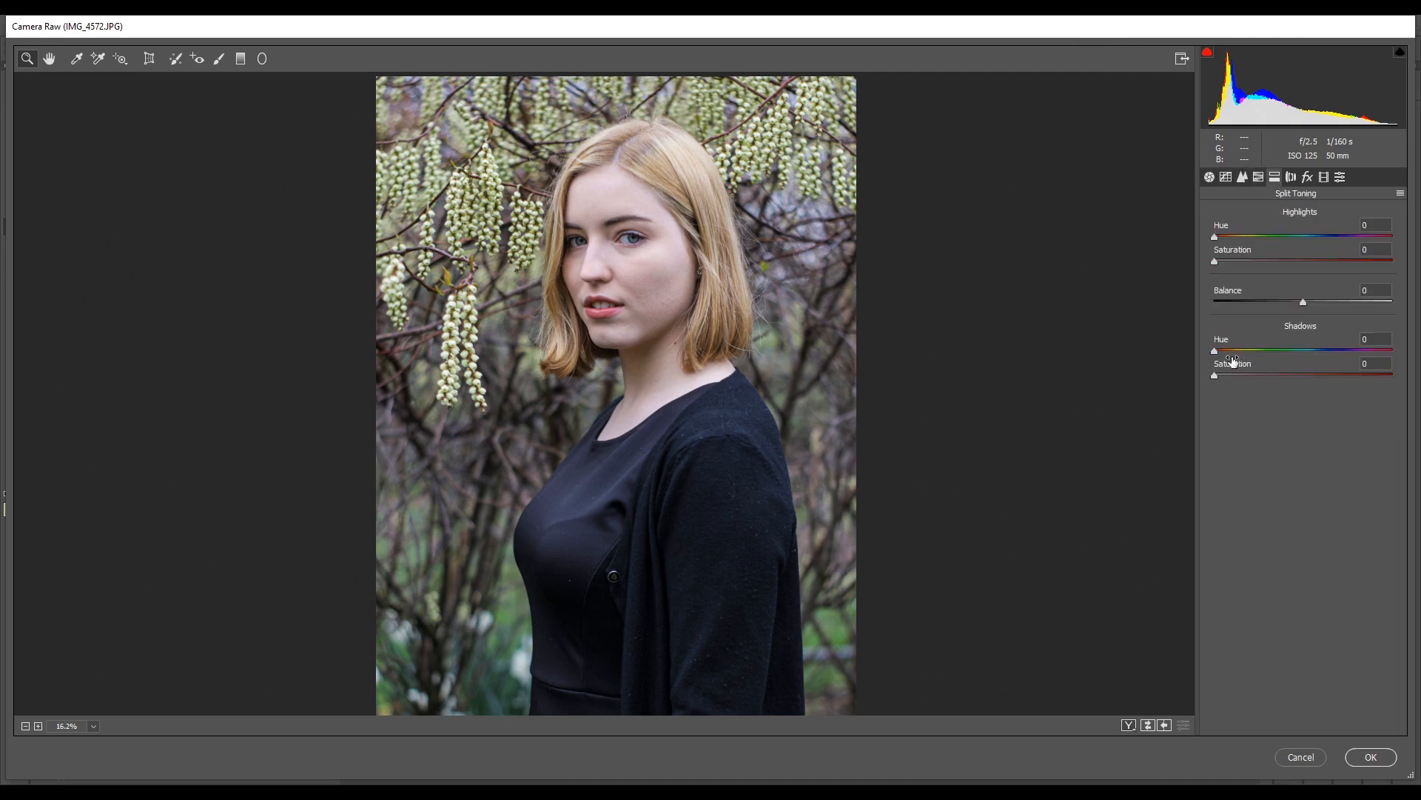
left_click_drag(1216, 378, 1260, 353)
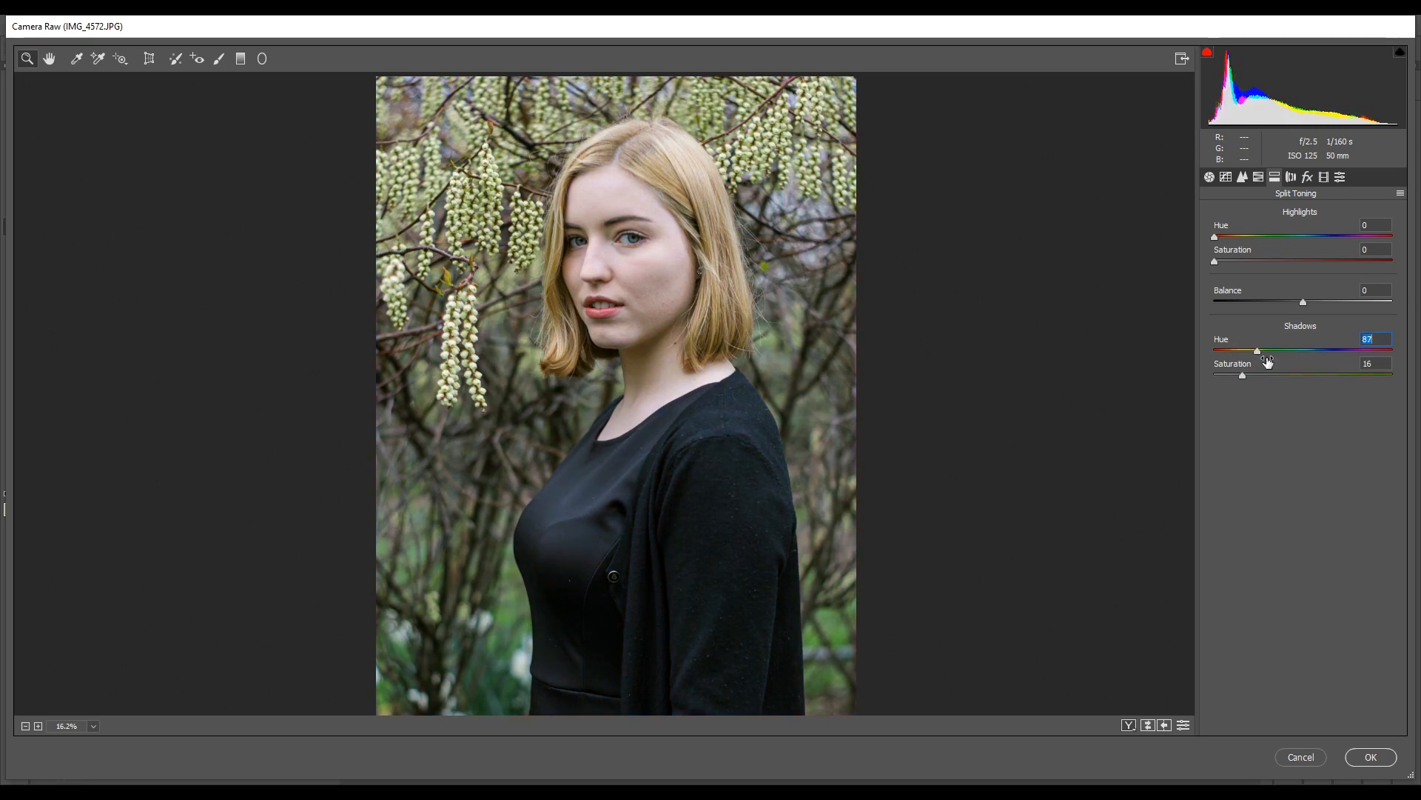
- Split-tone the highlights with Hue 188 and Saturation 4, and set the Balance to -26
left_click(1214, 235)
left_click_drag(1217, 261, 1221, 264)
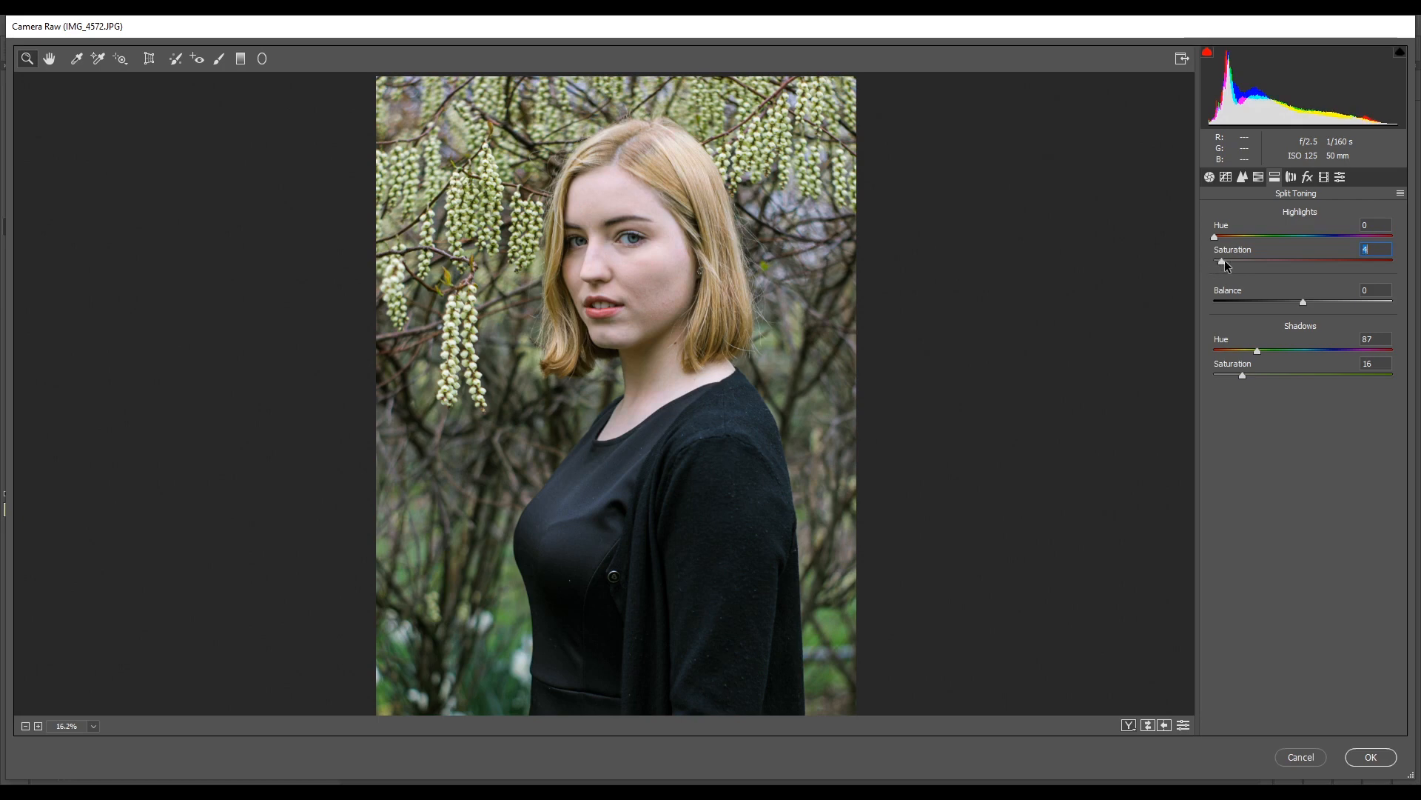
left_click_drag(1216, 237, 1337, 235)
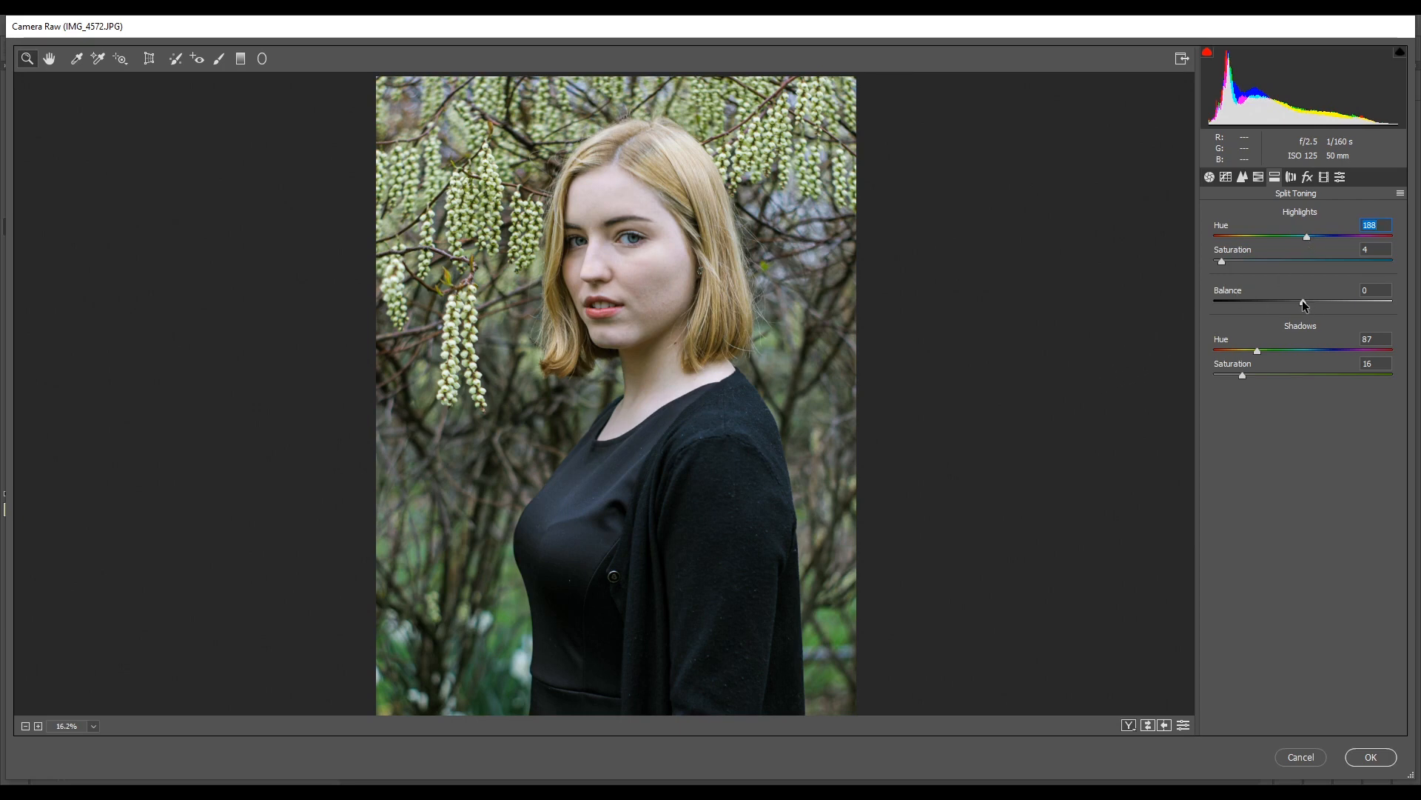
left_click_drag(1303, 300, 1292, 310)
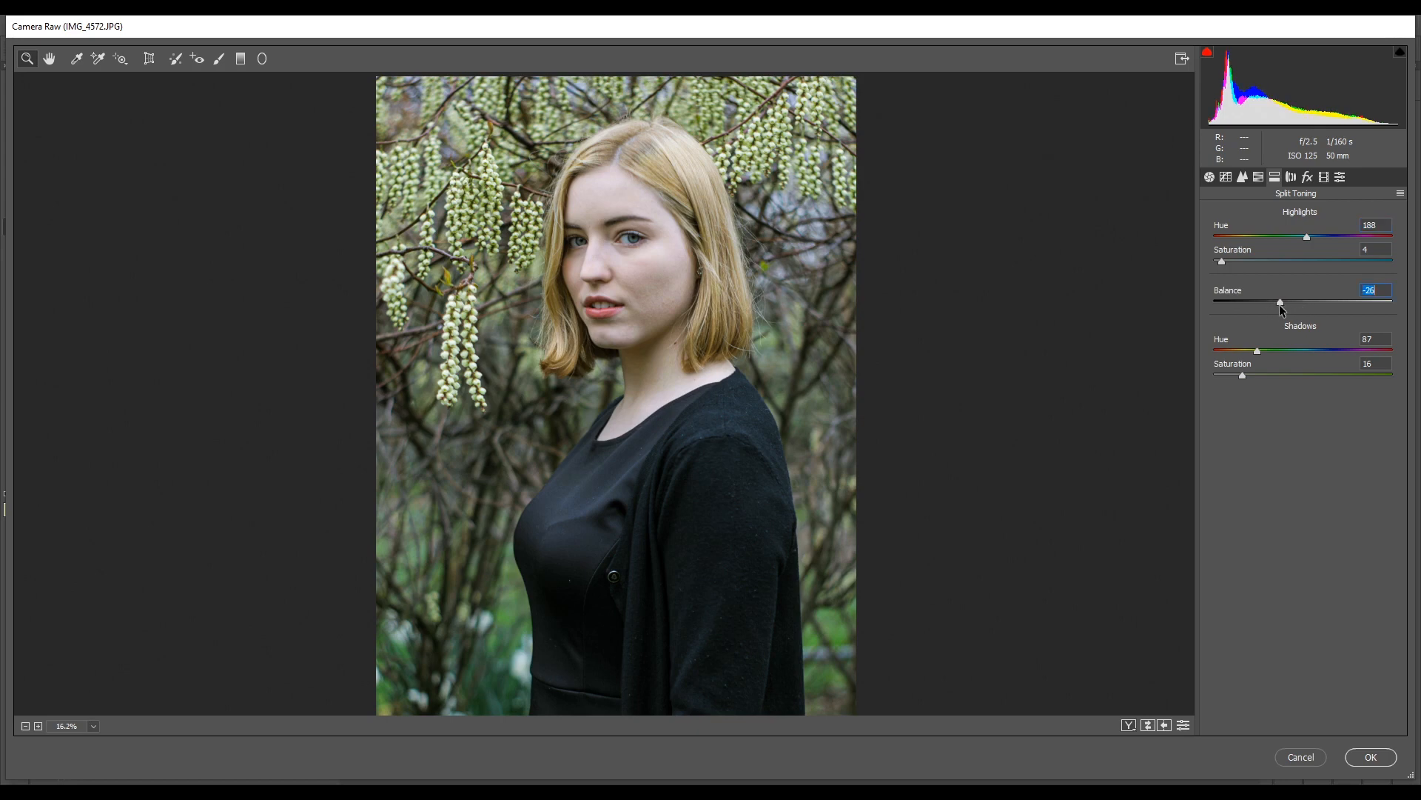
- Cool the overall white balance by setting the basic Temperature to -8
left_click(1211, 179)
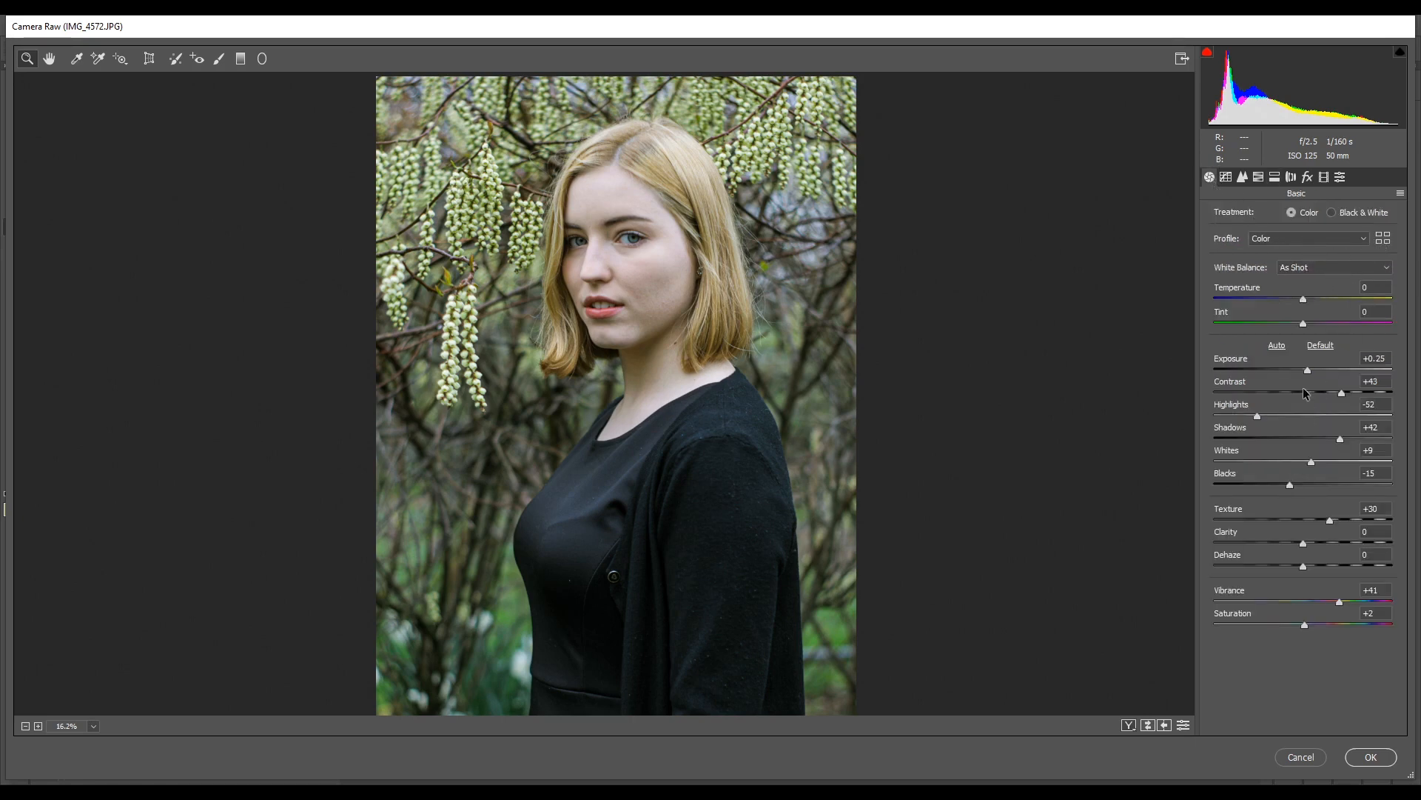
mouse_move(1298, 309)
left_mouse_down()
mouse_move(1287, 302)
mouse_move(1318, 322)
mouse_move(1289, 323)
mouse_move(1304, 323)
left_mouse_up()
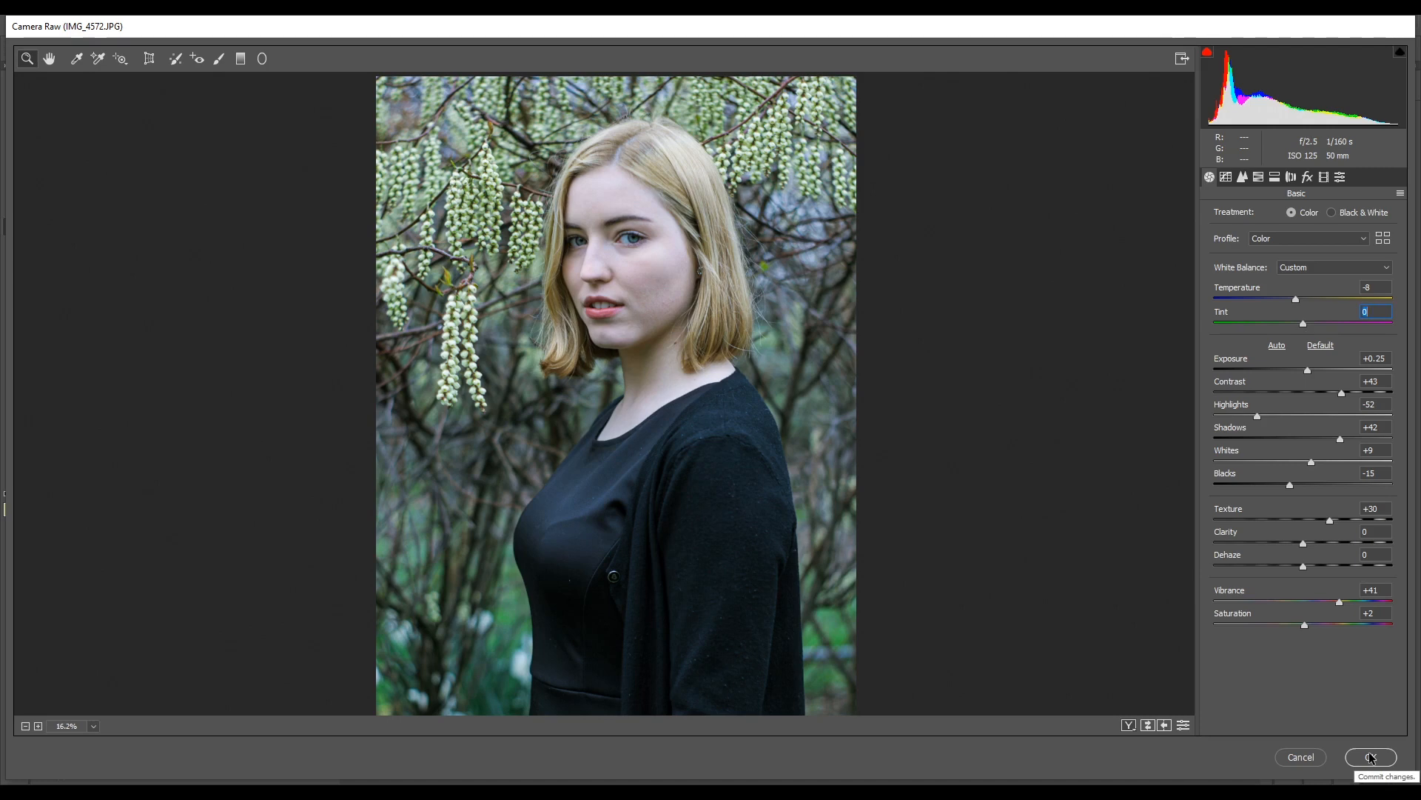
- Reset the Adjustment Brush's local correction settings and paint a Temperature +27 correction over the woman's face
left_click(224, 58)
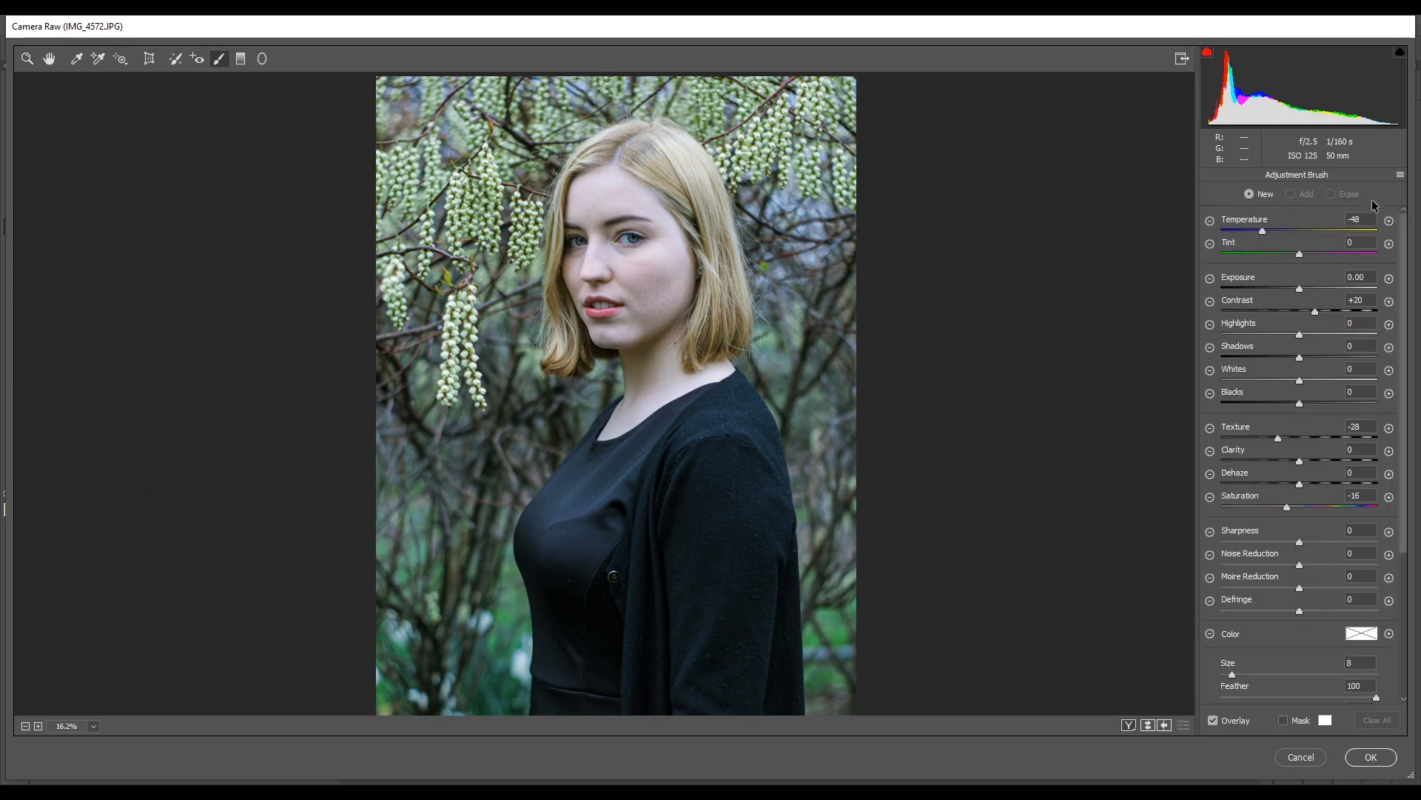
left_click(1401, 177)
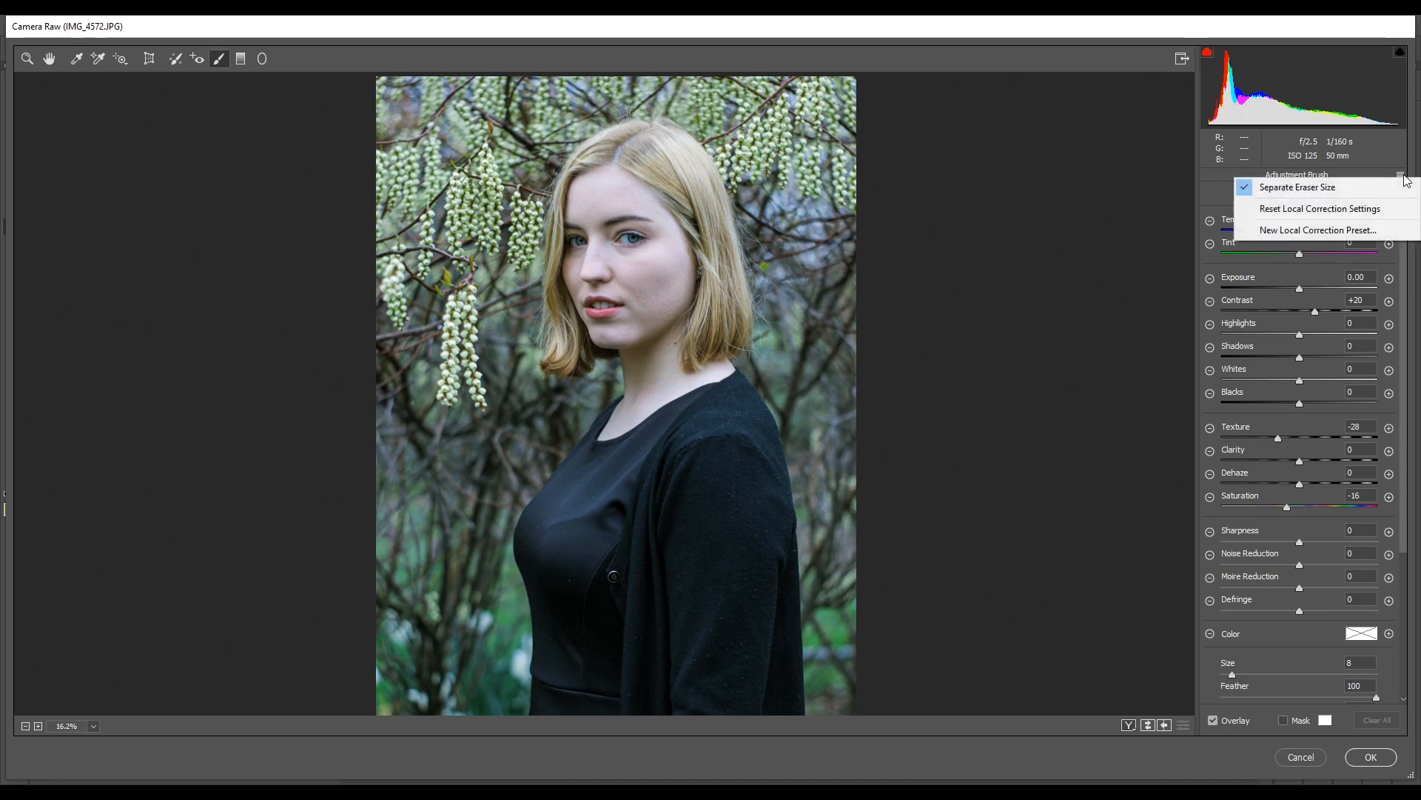
left_click(1320, 210)
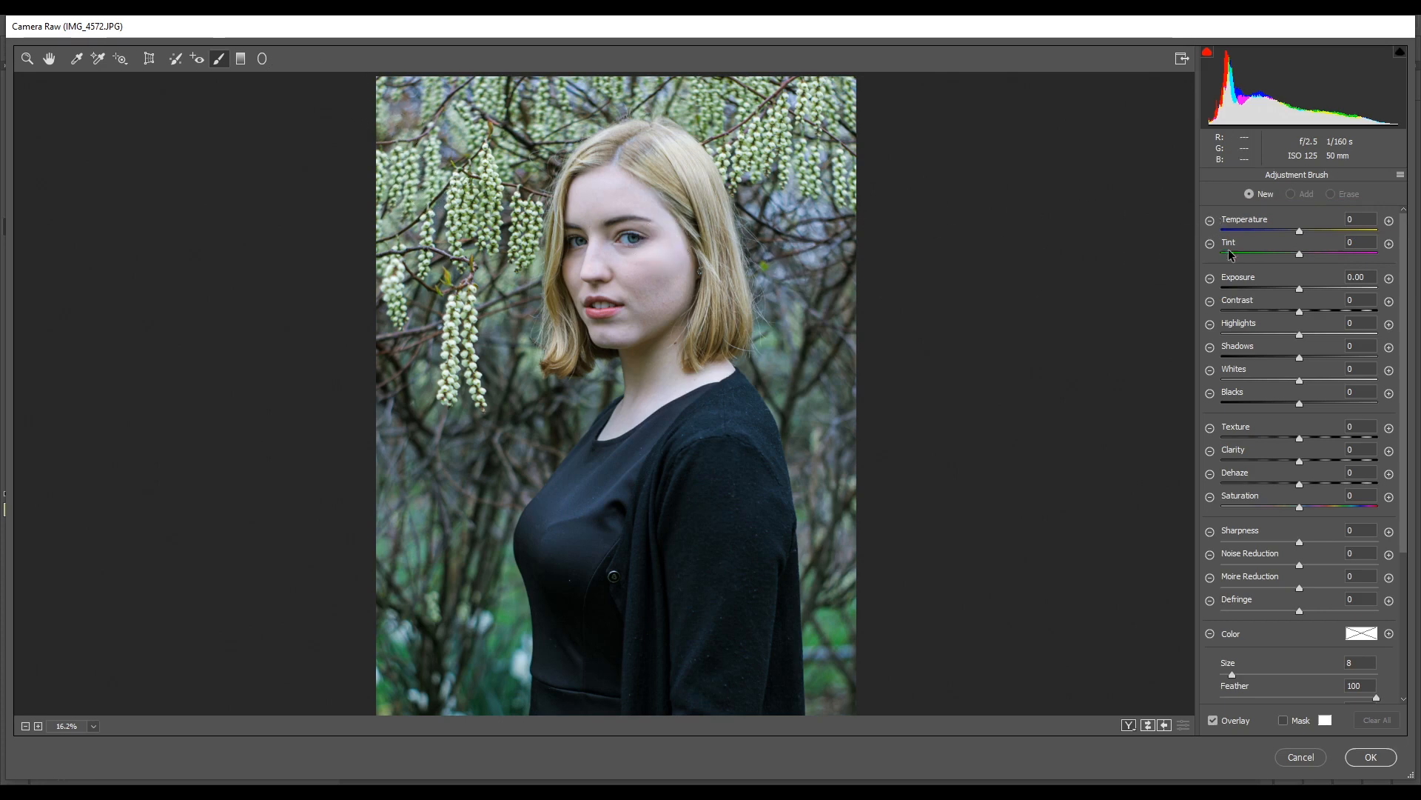
left_click_drag(1299, 230, 1319, 230)
mouse_move(640, 265)
left_mouse_down()
mouse_move(667, 253)
mouse_move(662, 283)
mouse_move(590, 334)
mouse_move(580, 201)
mouse_move(601, 187)
mouse_move(669, 233)
mouse_move(658, 315)
mouse_move(622, 395)
mouse_move(635, 405)
mouse_move(701, 372)
mouse_move(683, 342)
mouse_move(610, 422)
mouse_move(678, 346)
mouse_move(696, 258)
mouse_move(600, 196)
mouse_move(582, 279)
mouse_move(598, 307)
mouse_move(641, 302)
mouse_move(693, 269)
left_mouse_up()
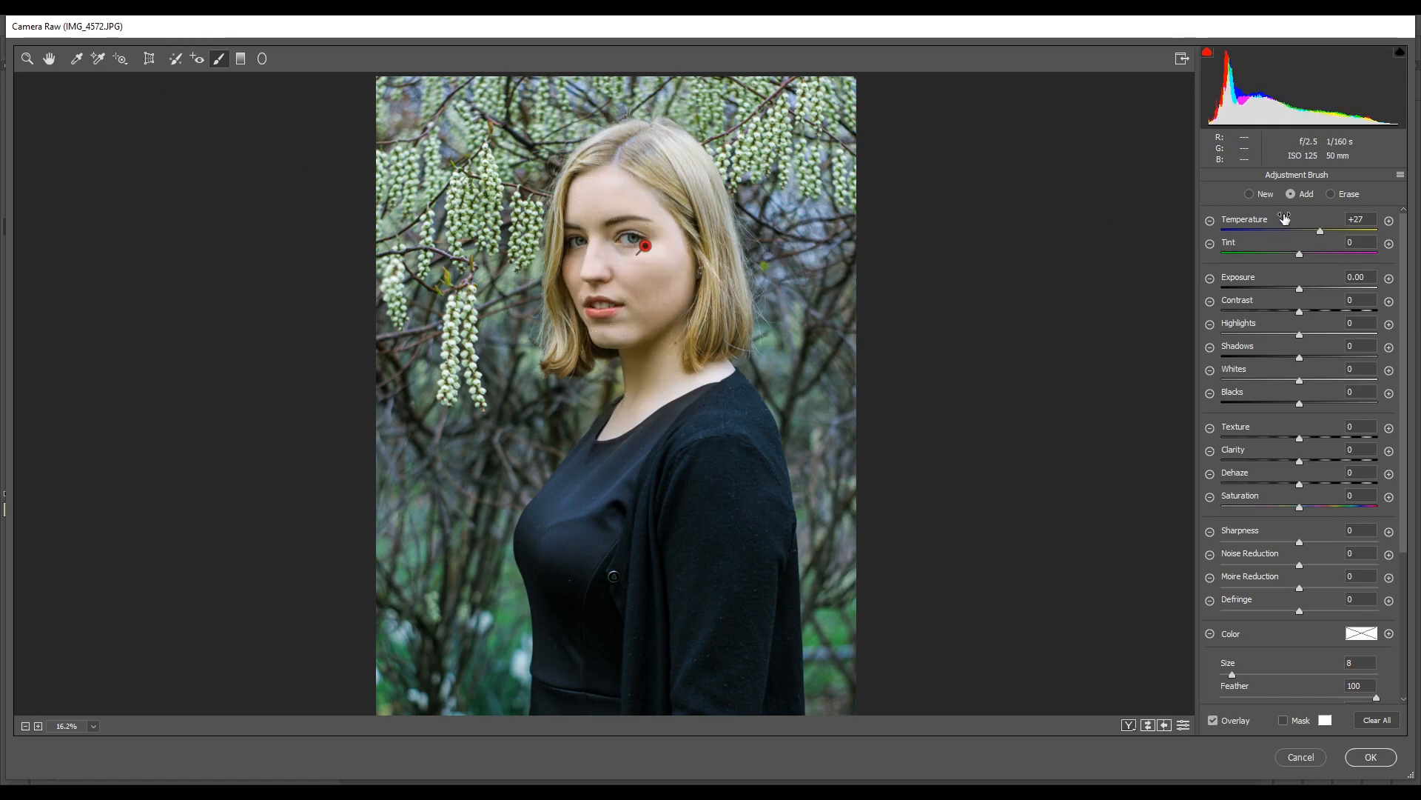
- Set the face brush correction to Temperature +10, Tint +10 and Contrast +45
left_click_drag(1320, 232, 1307, 236)
mouse_move(1310, 232)
left_mouse_down()
mouse_move(1285, 251)
mouse_move(1308, 255)
left_mouse_up()
left_click_drag(1298, 311, 1333, 314)
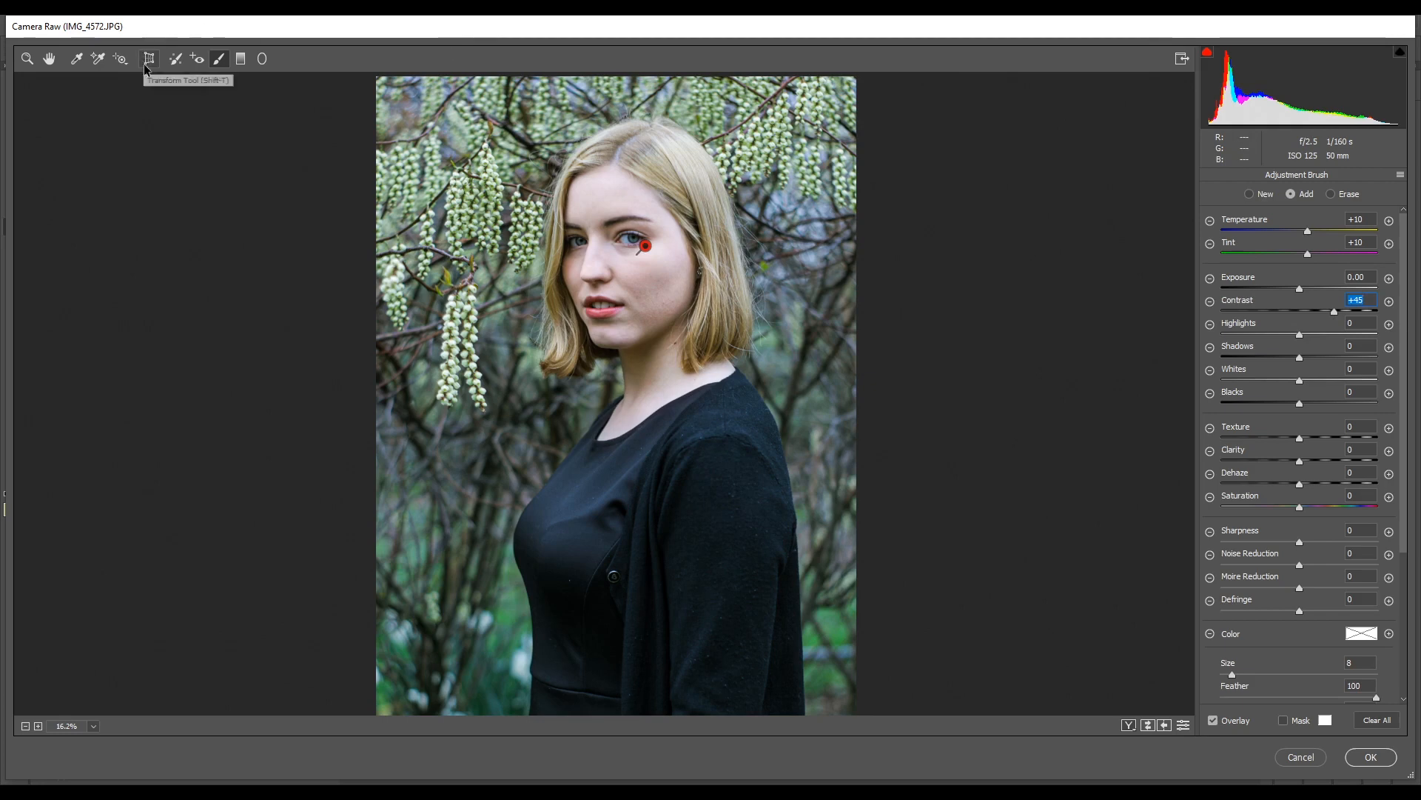
- Draw a Radial Filter ellipse affecting the outside area, then enlarge and centre it around the woman's head and body
left_click(262, 60)
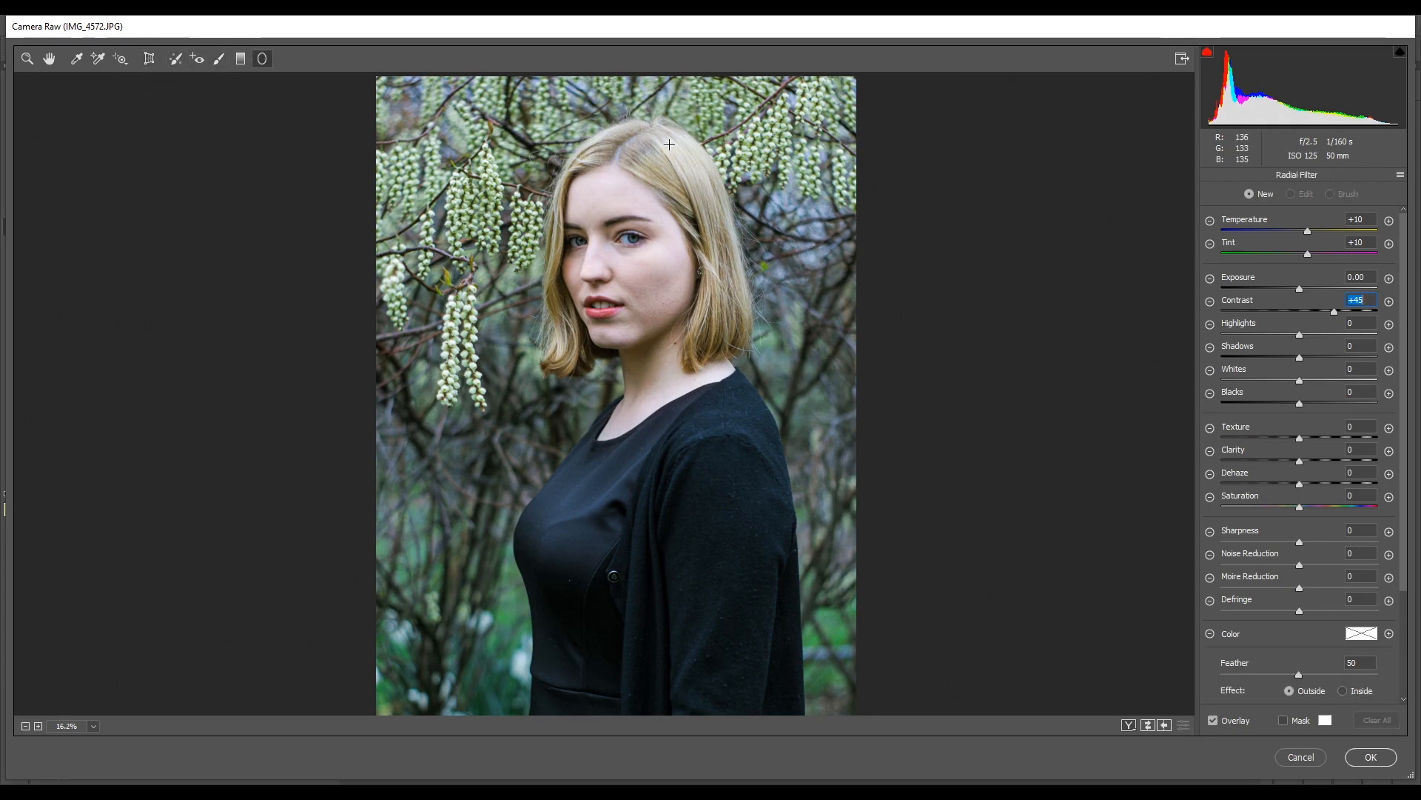
left_click_drag(687, 131, 554, 363)
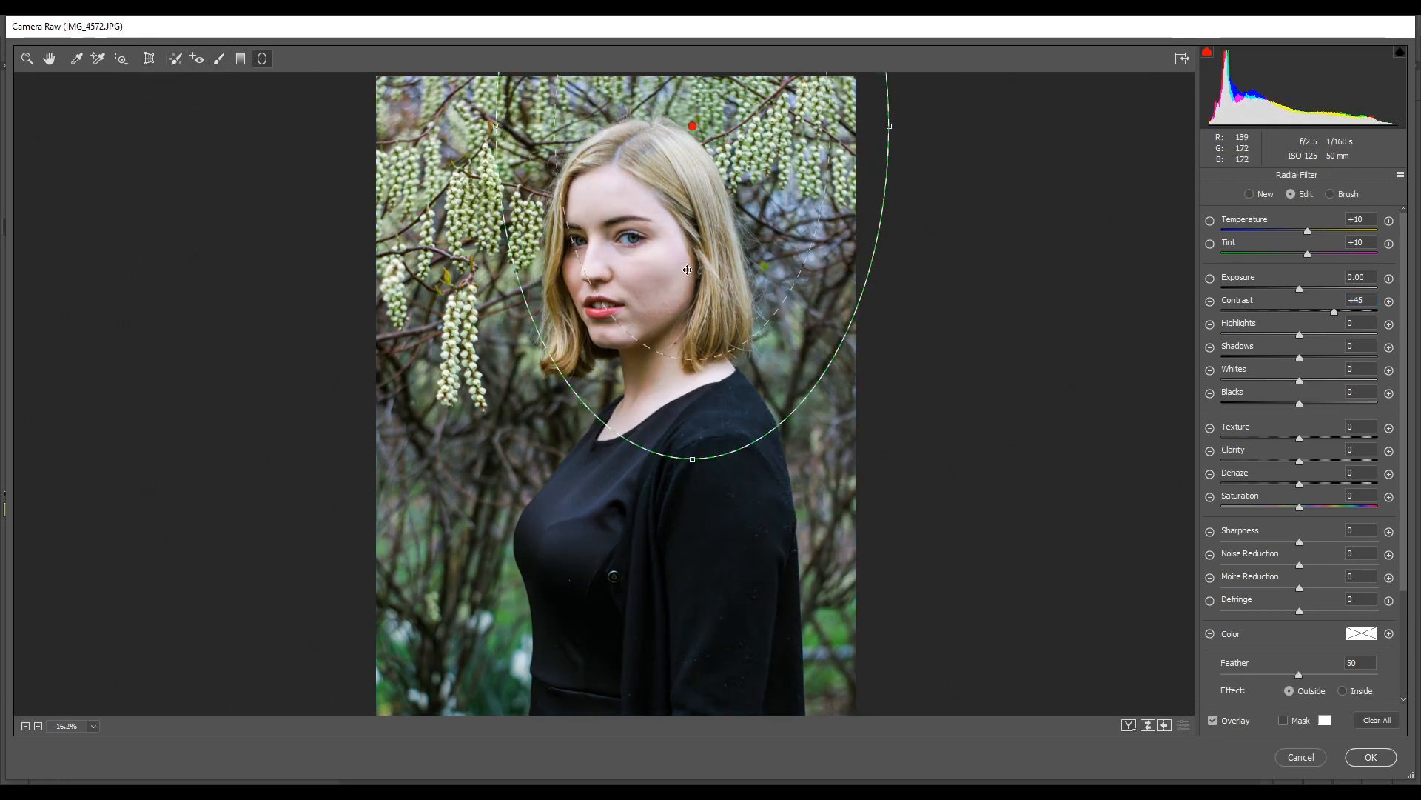
left_click_drag(688, 272, 650, 481)
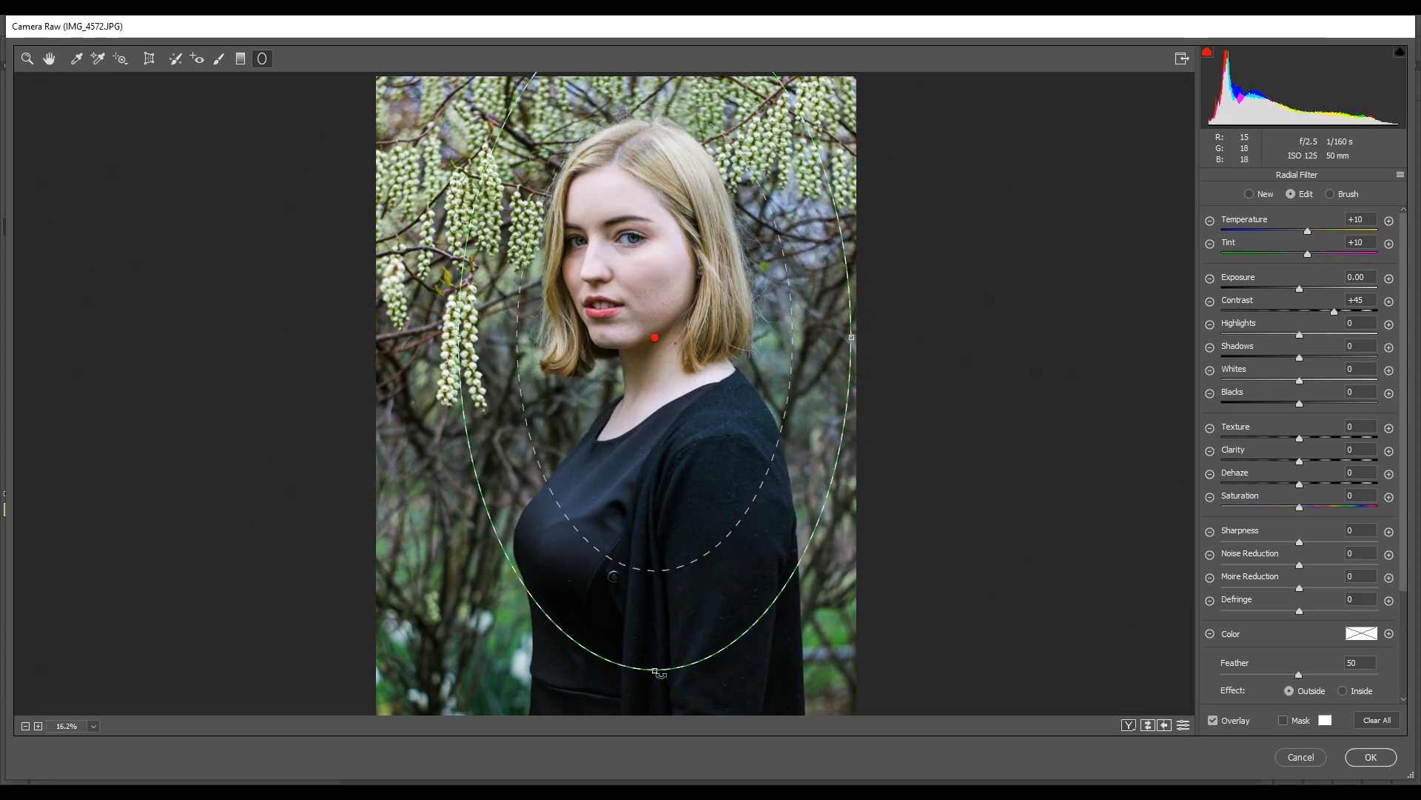
left_click_drag(661, 670, 653, 717)
left_click_drag(643, 357, 641, 405)
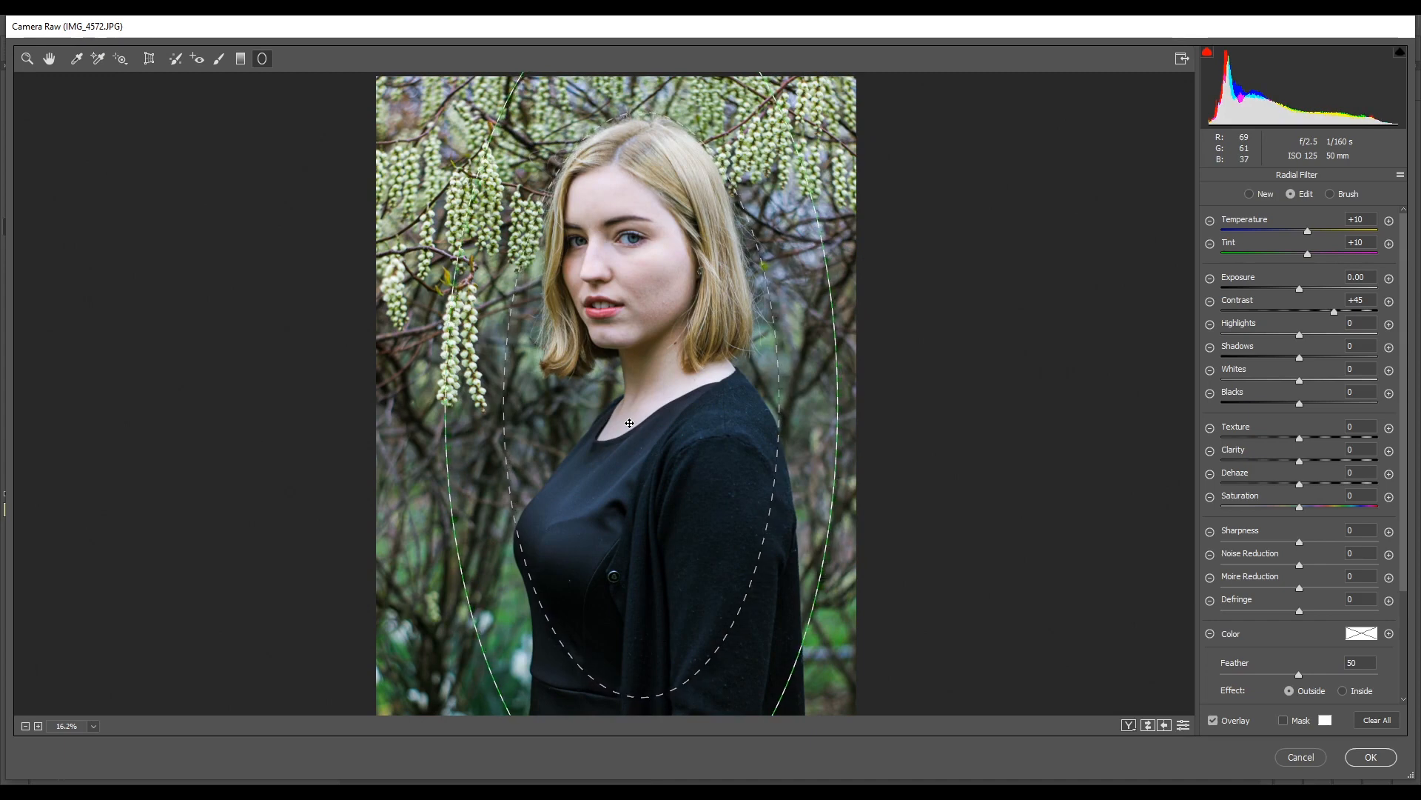
- Reset the radial filter's local correction settings and set its Sharpness to -100
left_click(1400, 175)
left_click(1320, 209)
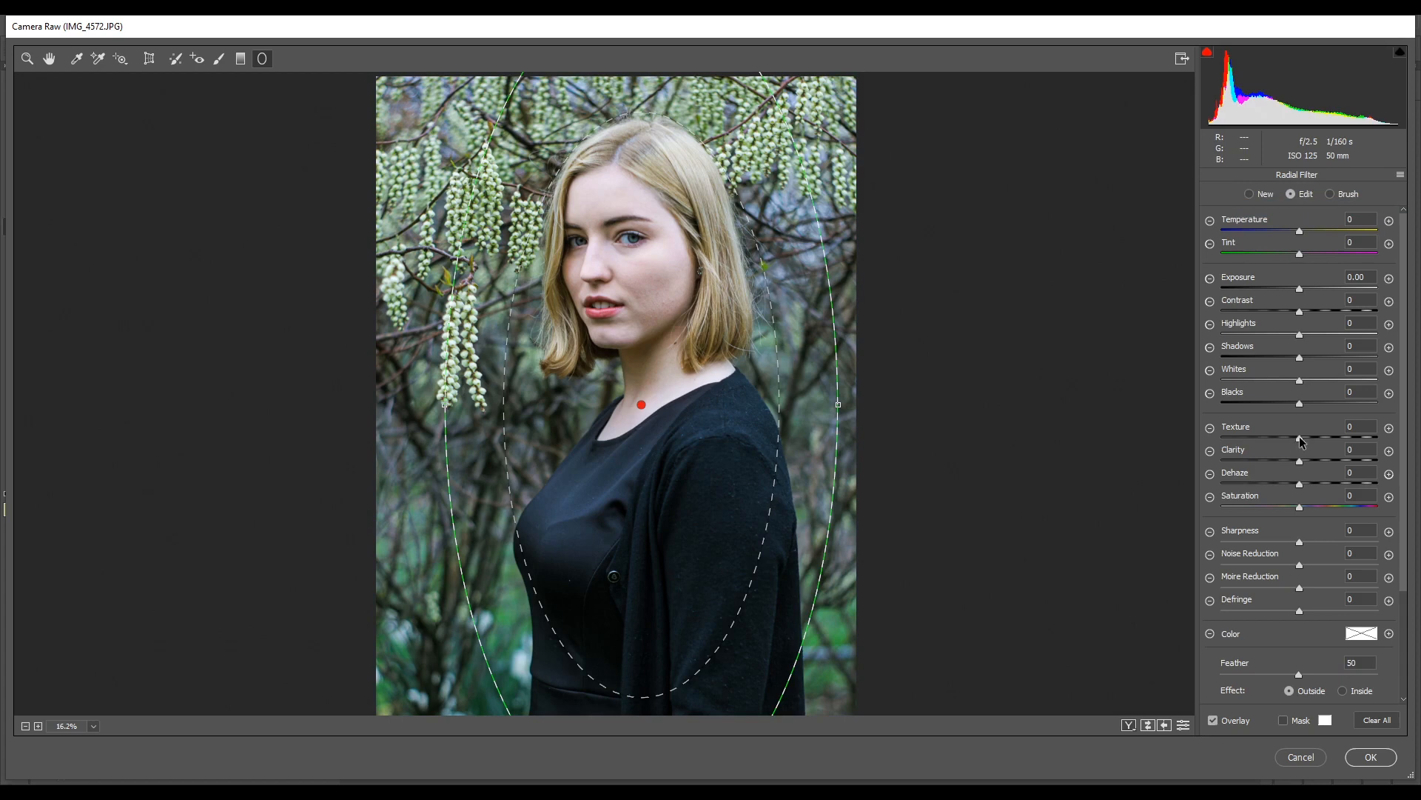
left_click(1301, 544)
left_click_drag(1302, 548, 1207, 566)
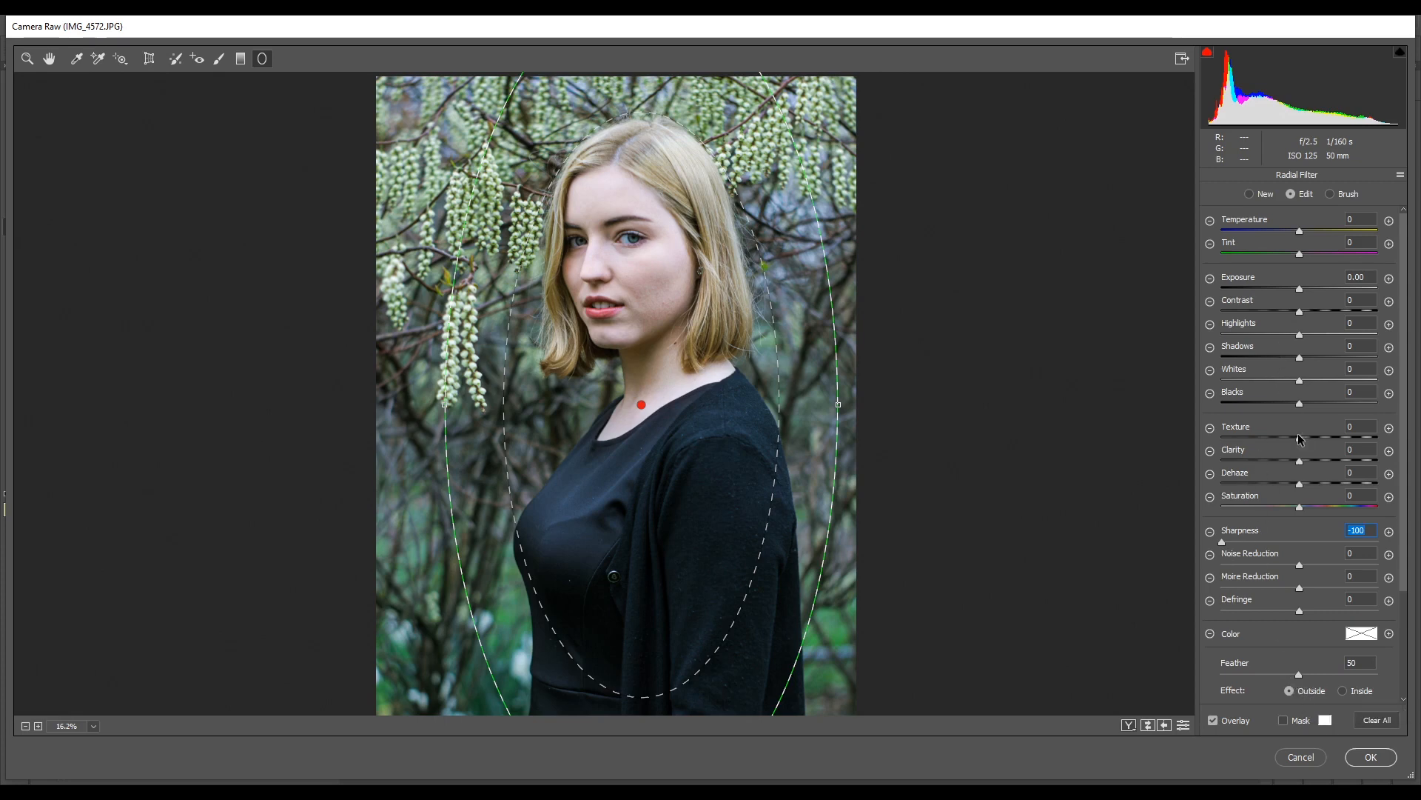
- Set the radial filter's Texture to -100 and apply the Camera Raw changes to the layer
left_click_drag(1300, 438, 1203, 458)
left_click(1384, 757)
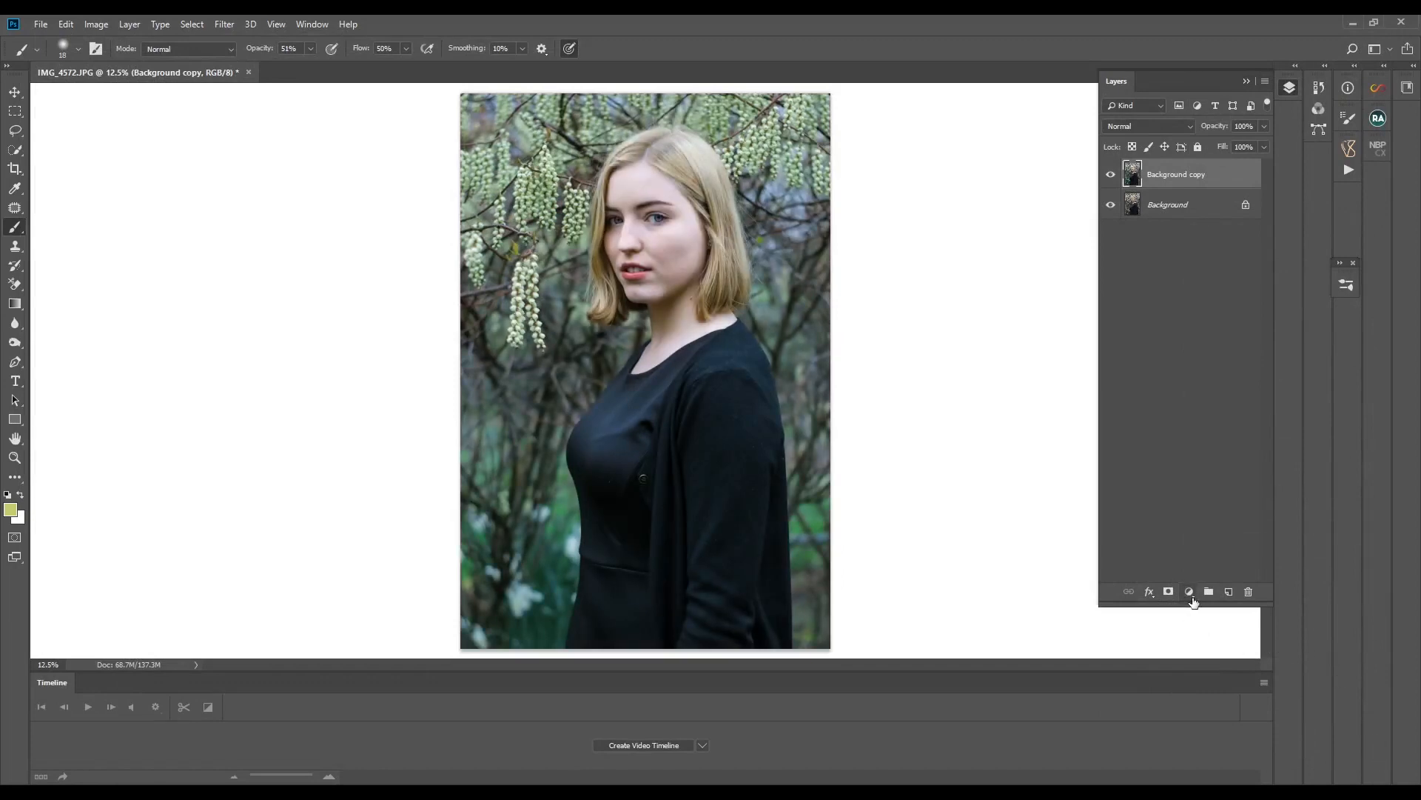
- Add a Selective Color adjustment layer above the duplicated layer and slightly raise the Black amount for the Blacks
left_click(1192, 596)
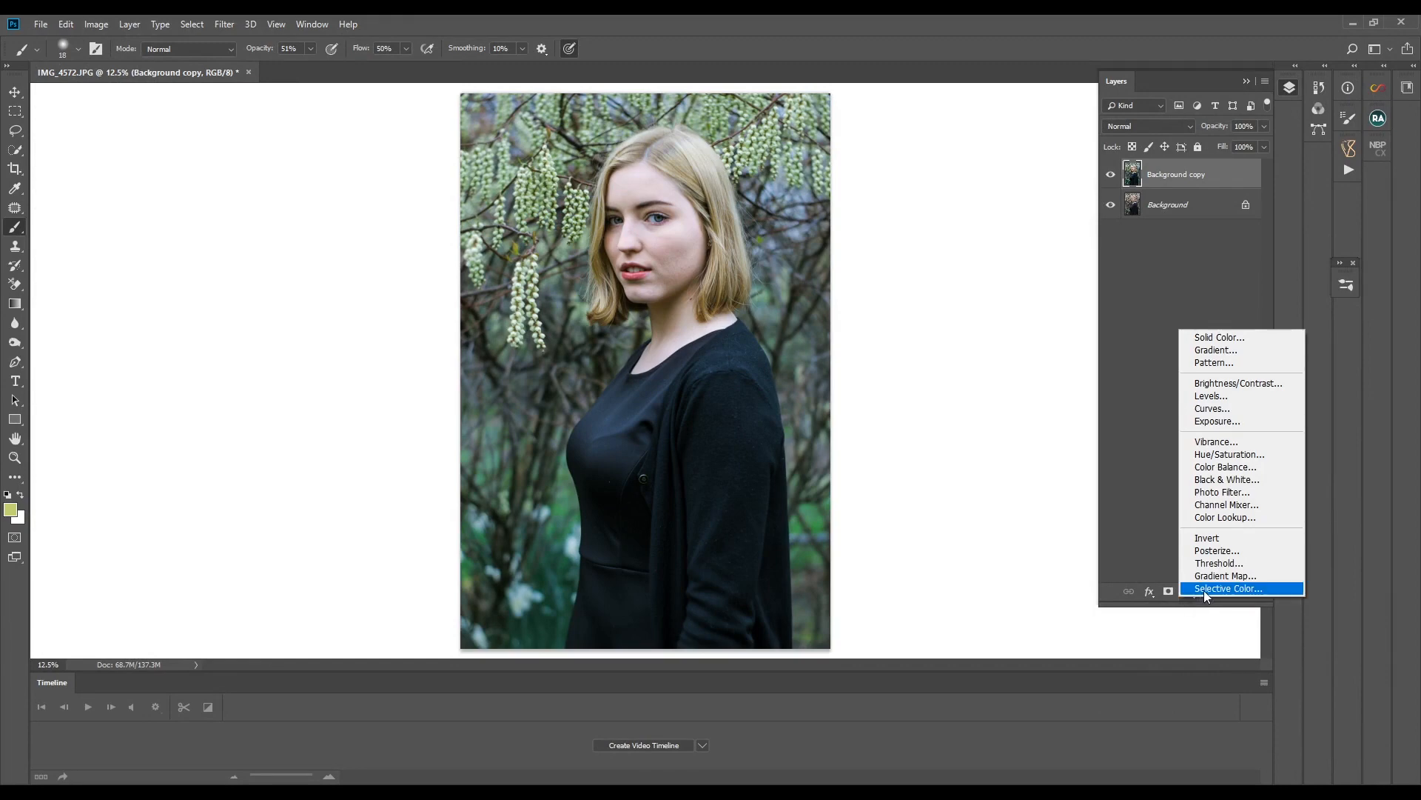
left_click(1204, 589)
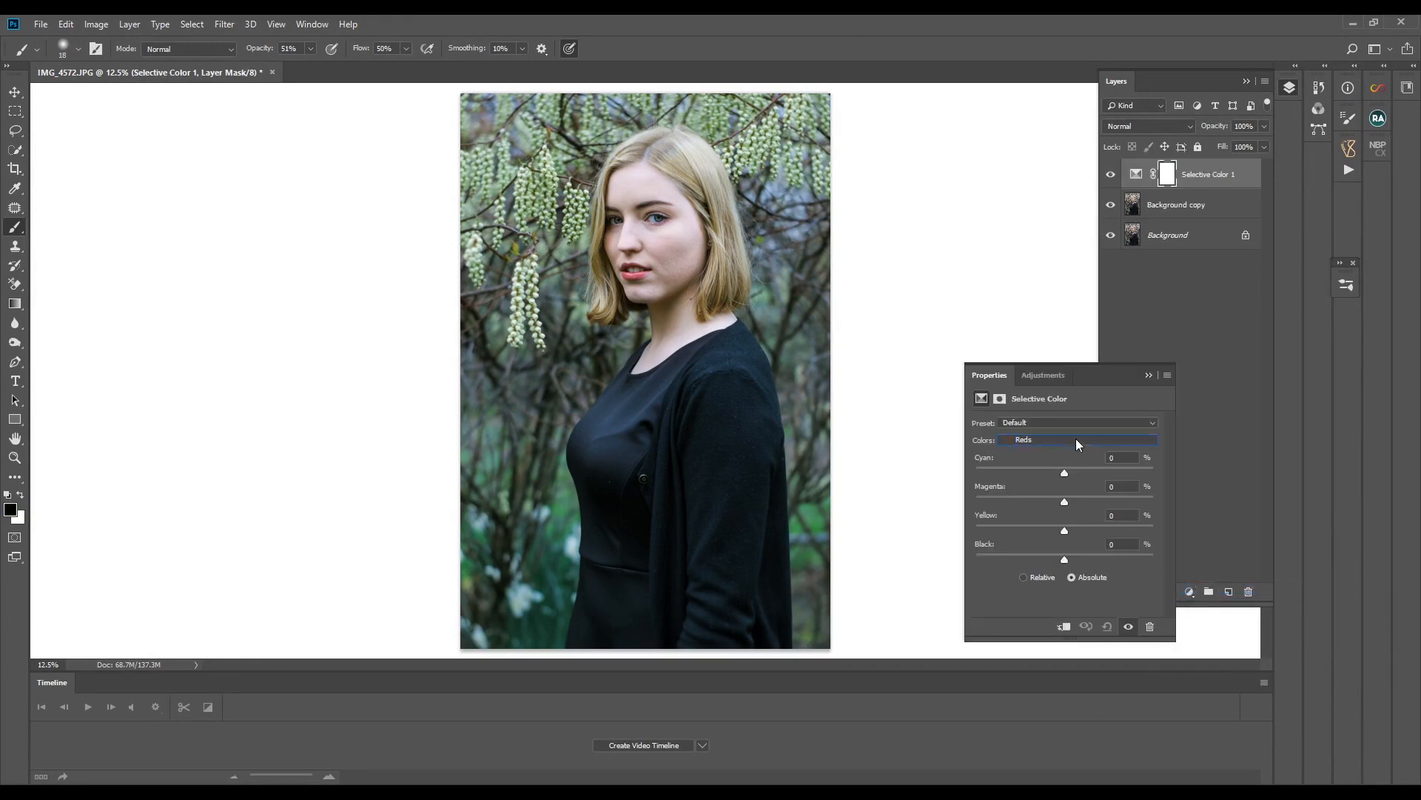
left_click(1077, 438)
left_click(1050, 550)
mouse_move(1065, 561)
left_mouse_down()
mouse_move(1077, 561)
mouse_move(1051, 534)
mouse_move(1068, 539)
left_mouse_up()
- Set the Neutrals in the Selective Color adjustment to Yellow -10 and Black -4, and fine-tune their Magenta amount
left_click(1081, 441)
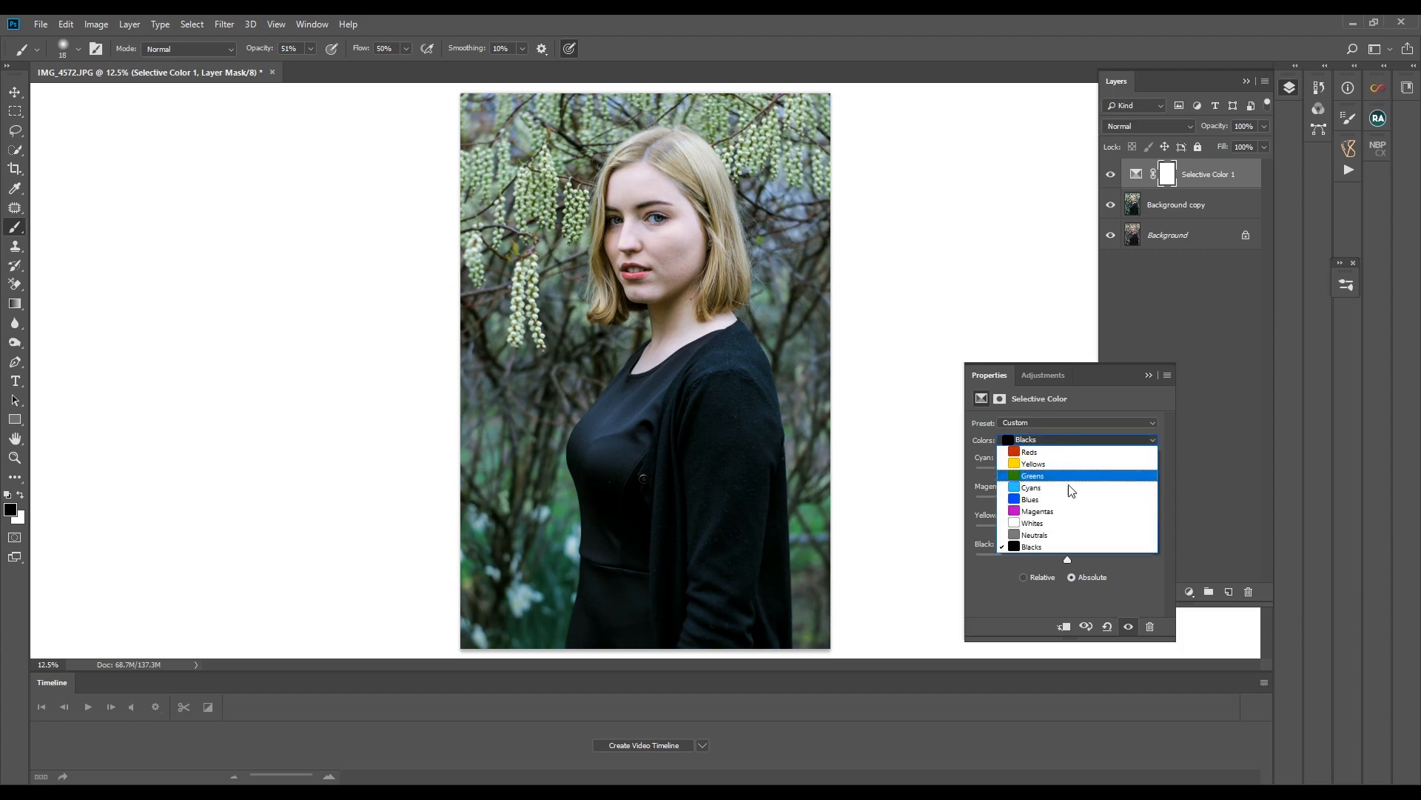
left_click(1059, 538)
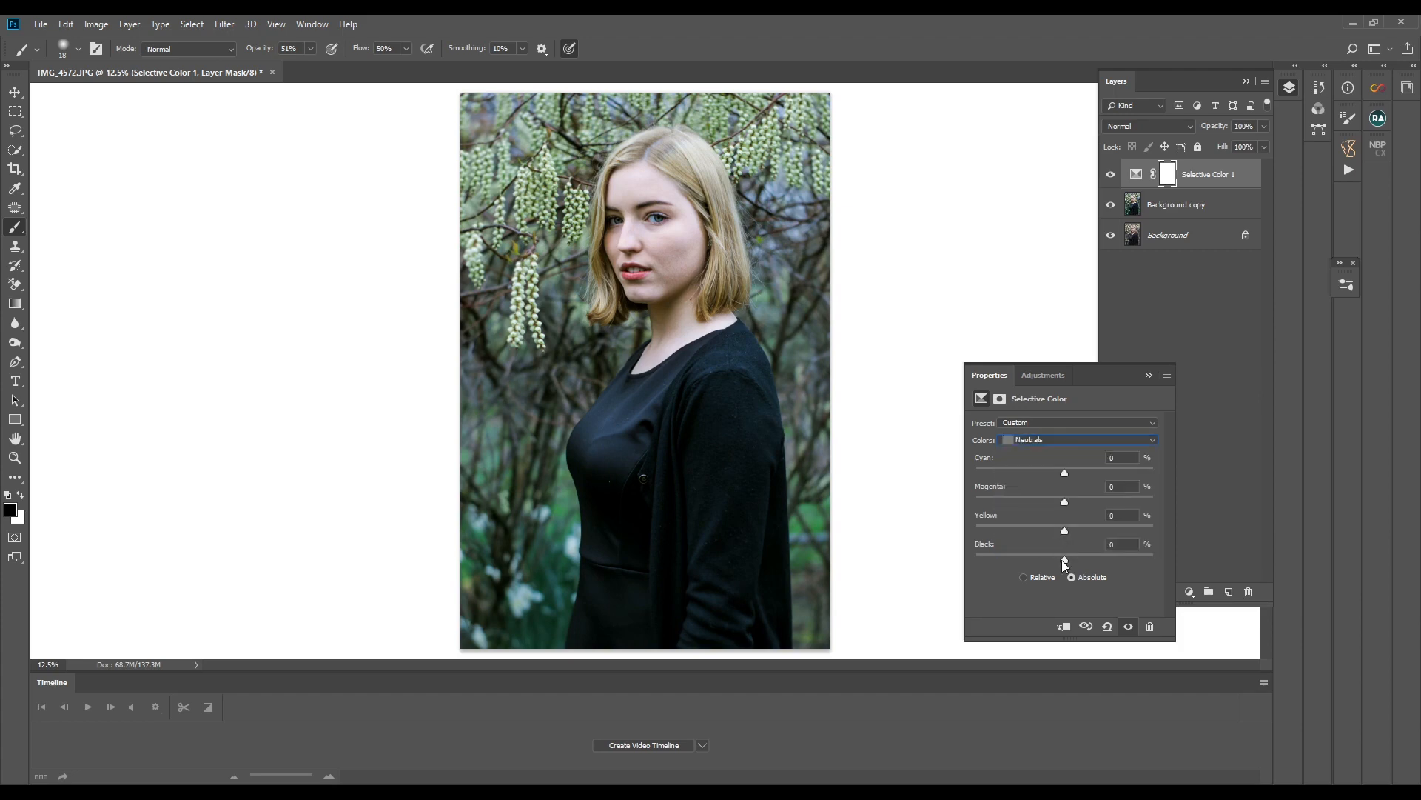
left_click_drag(1062, 561, 1060, 560)
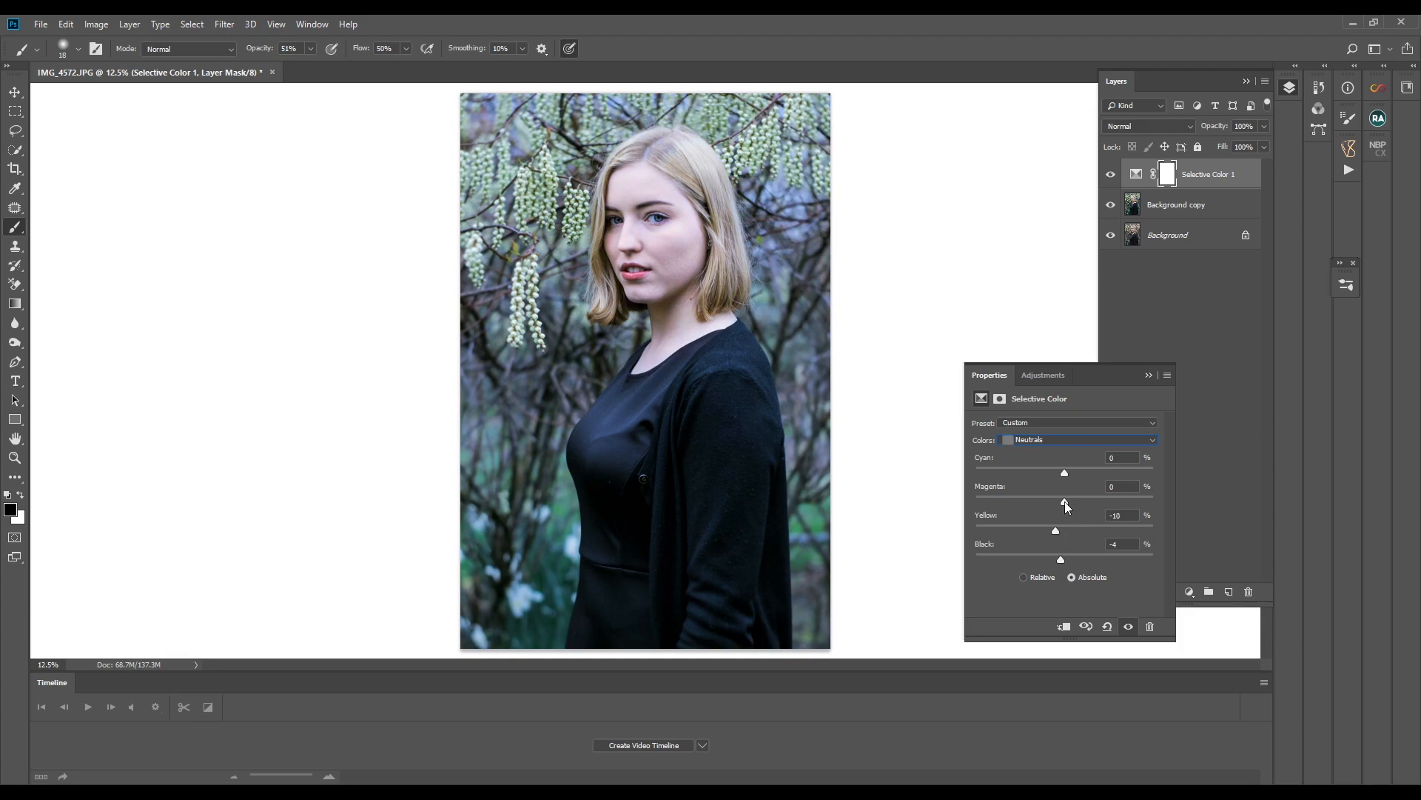
left_click_drag(1065, 501, 1063, 503)
- Set the Whites in the Selective Color adjustment to Magenta -4, Yellow -6 and Black -7, then close its properties
left_click(1082, 439)
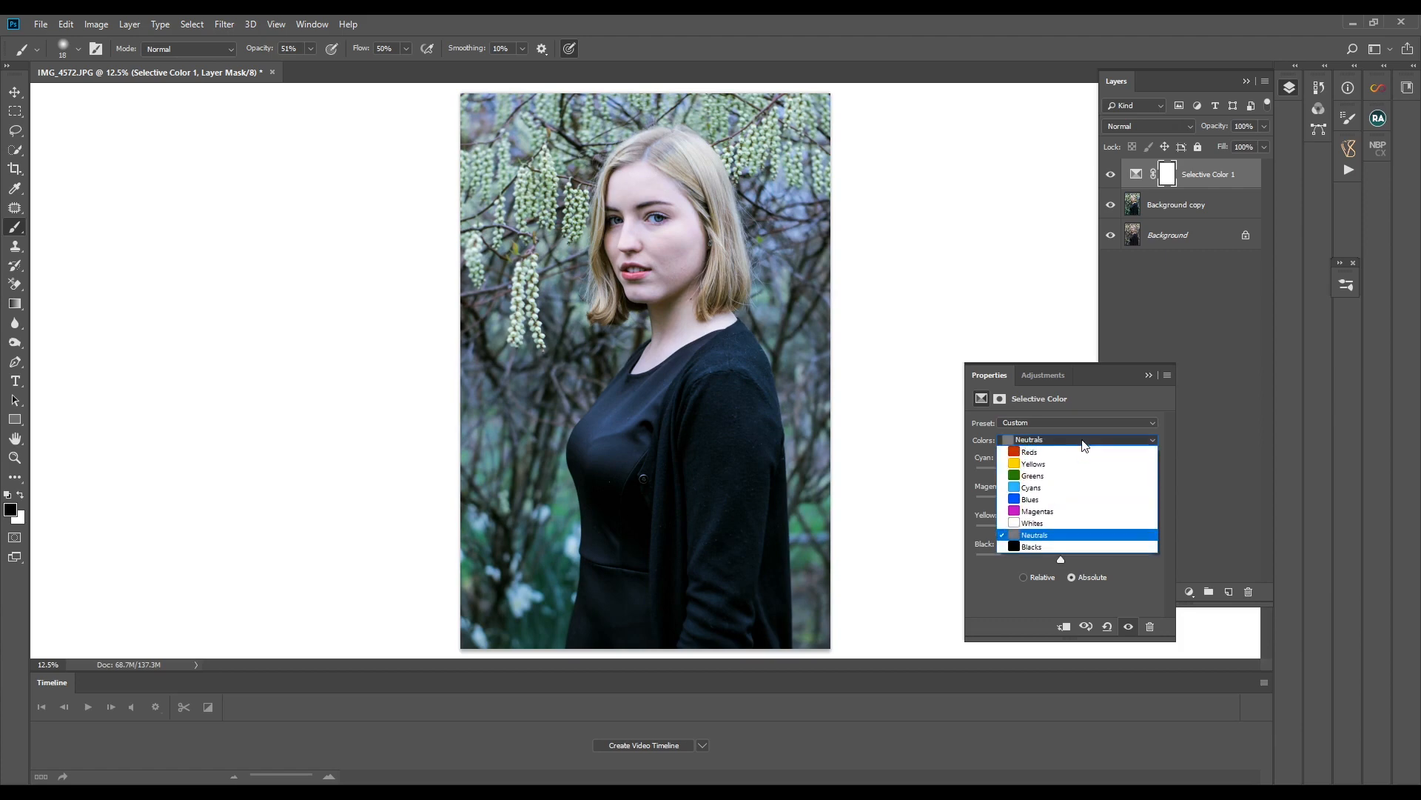
left_click(1070, 524)
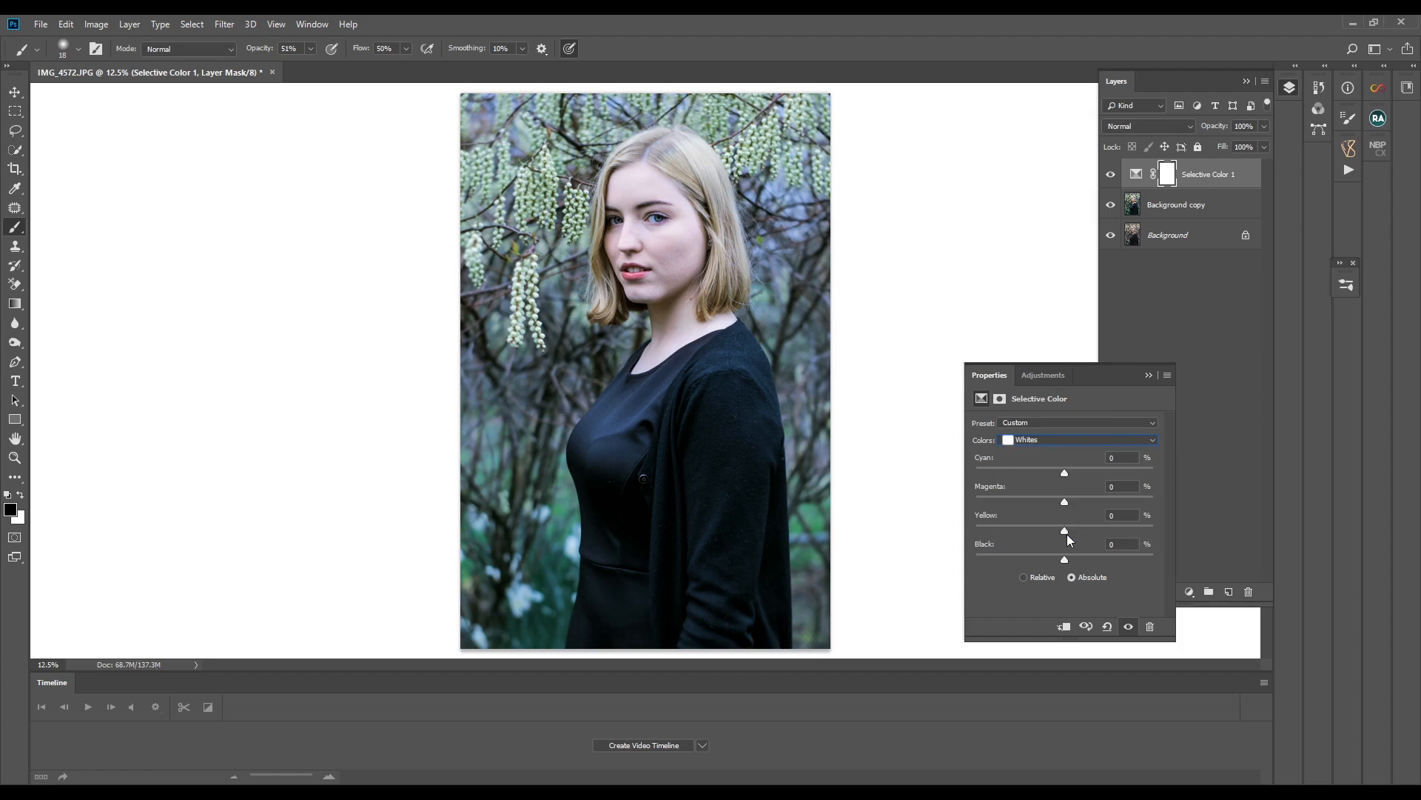
left_click_drag(1042, 531, 1063, 530)
left_click_drag(1062, 556, 1060, 560)
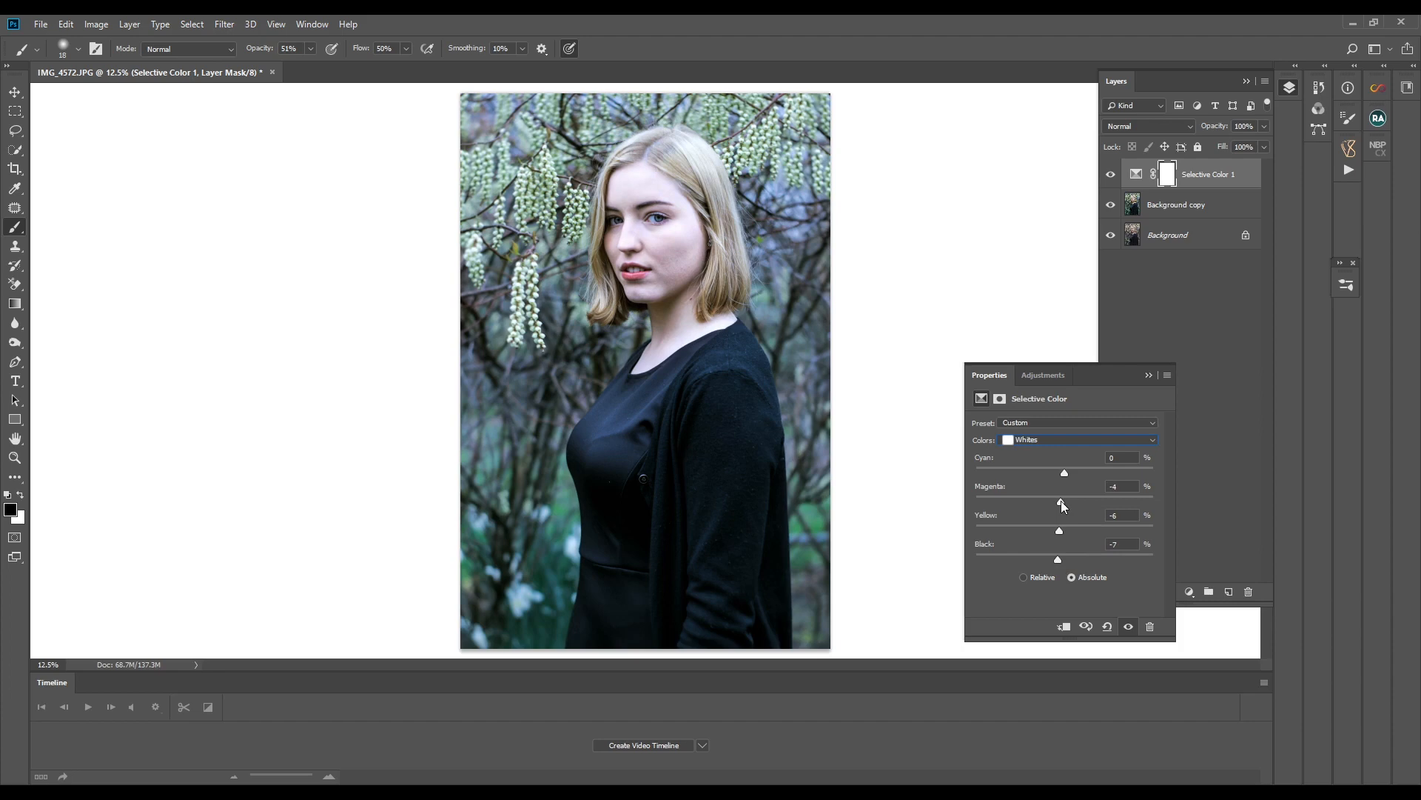
left_click(1147, 378)
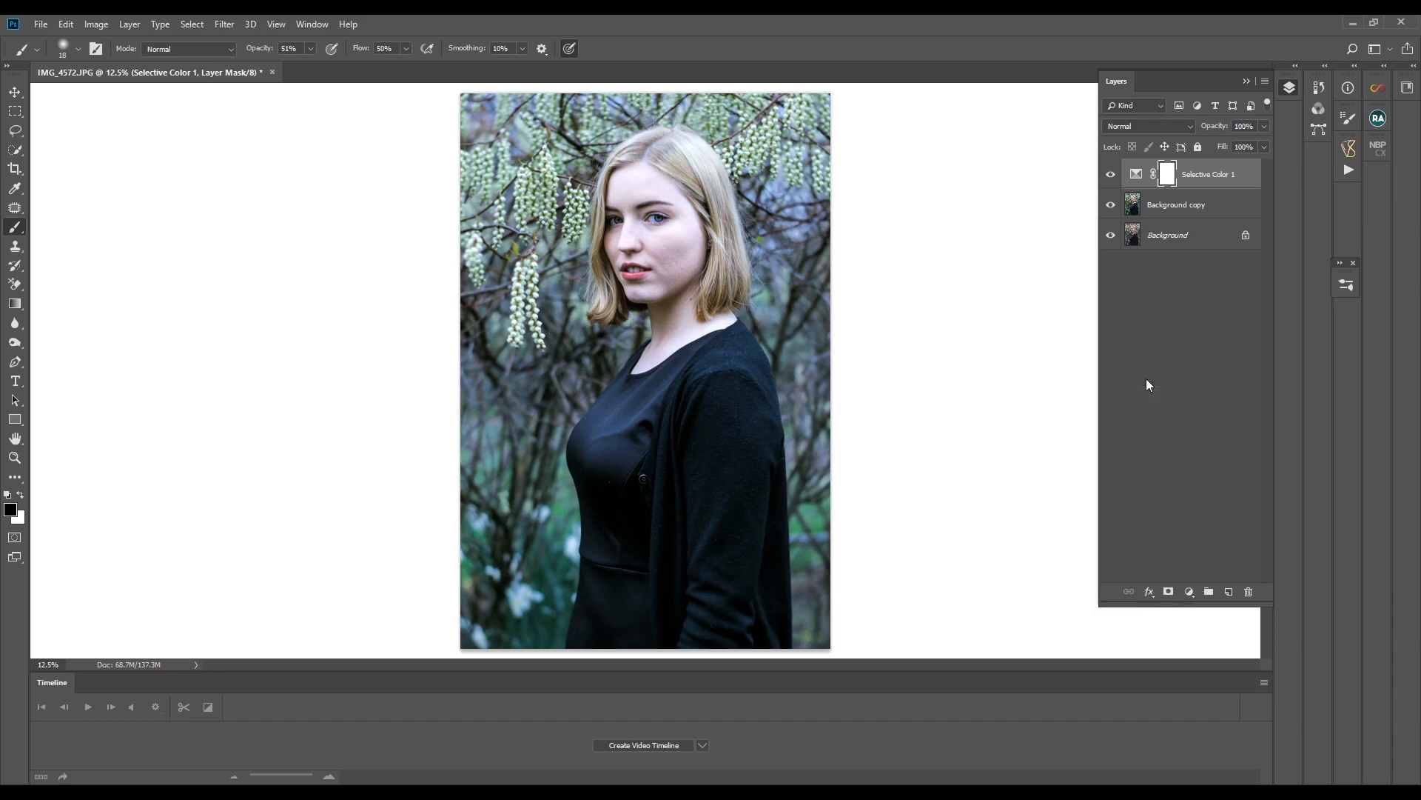
- Compare the portrait with and without the Selective Color adjustment by repeatedly toggling that layer's visibility
left_click(1111, 176)
left_click(1111, 176)
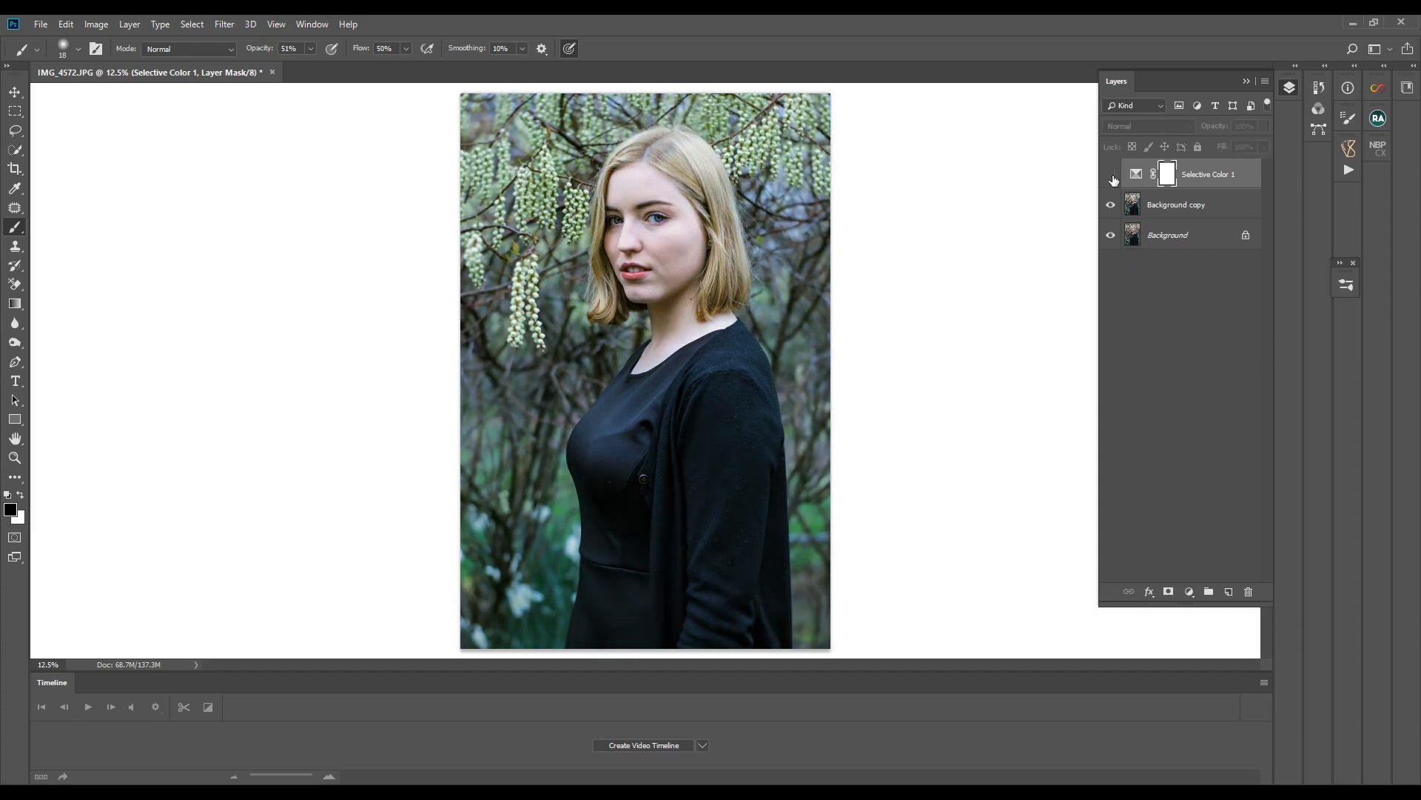
left_click(1111, 176)
left_click(1111, 176)
left_click(1112, 176)
left_click(1112, 177)
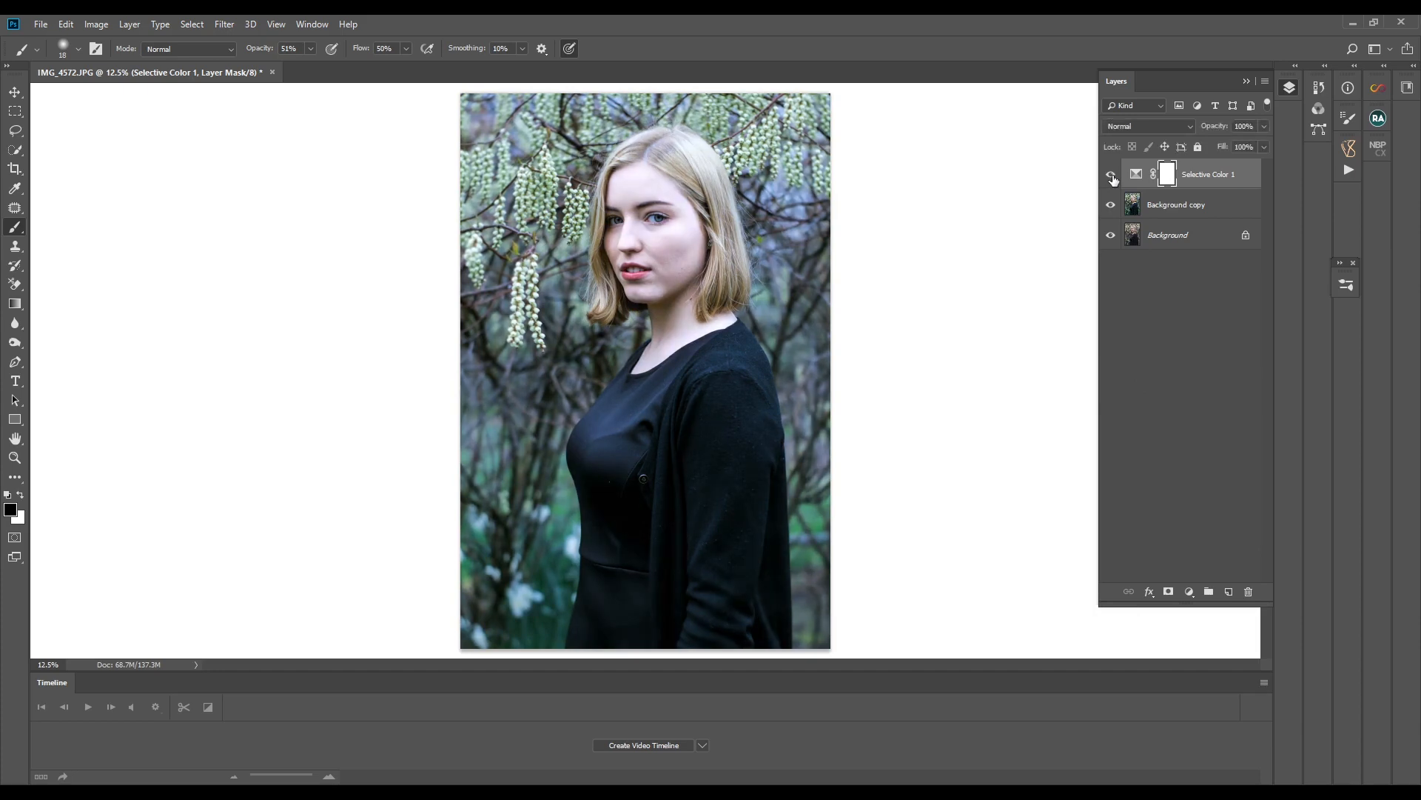
left_click(1112, 176)
left_click(1112, 176)
- Add a second Selective Color adjustment layer and fine-tune the Black and Magenta amounts for the Neutrals
left_click(1189, 592)
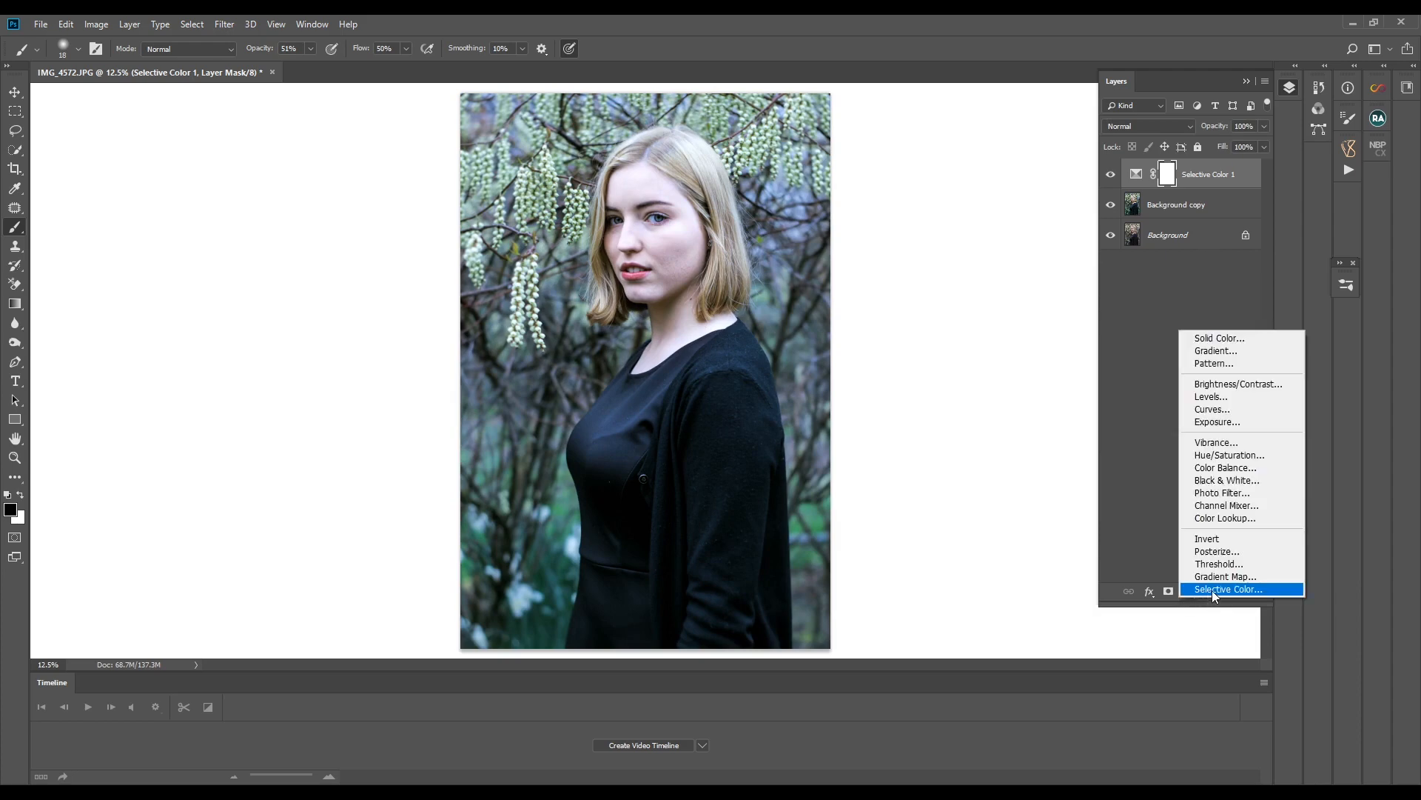
left_click(1211, 589)
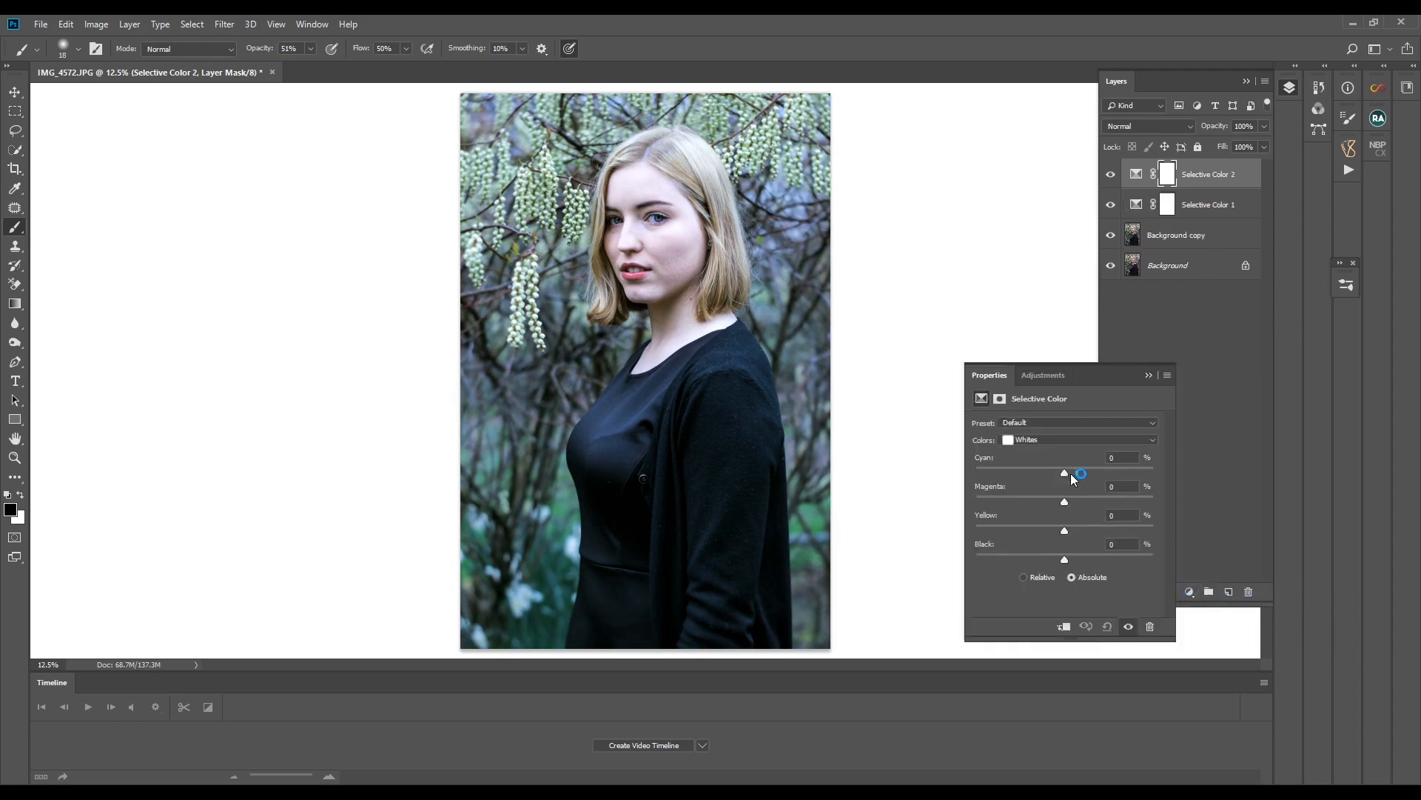
left_click(1084, 441)
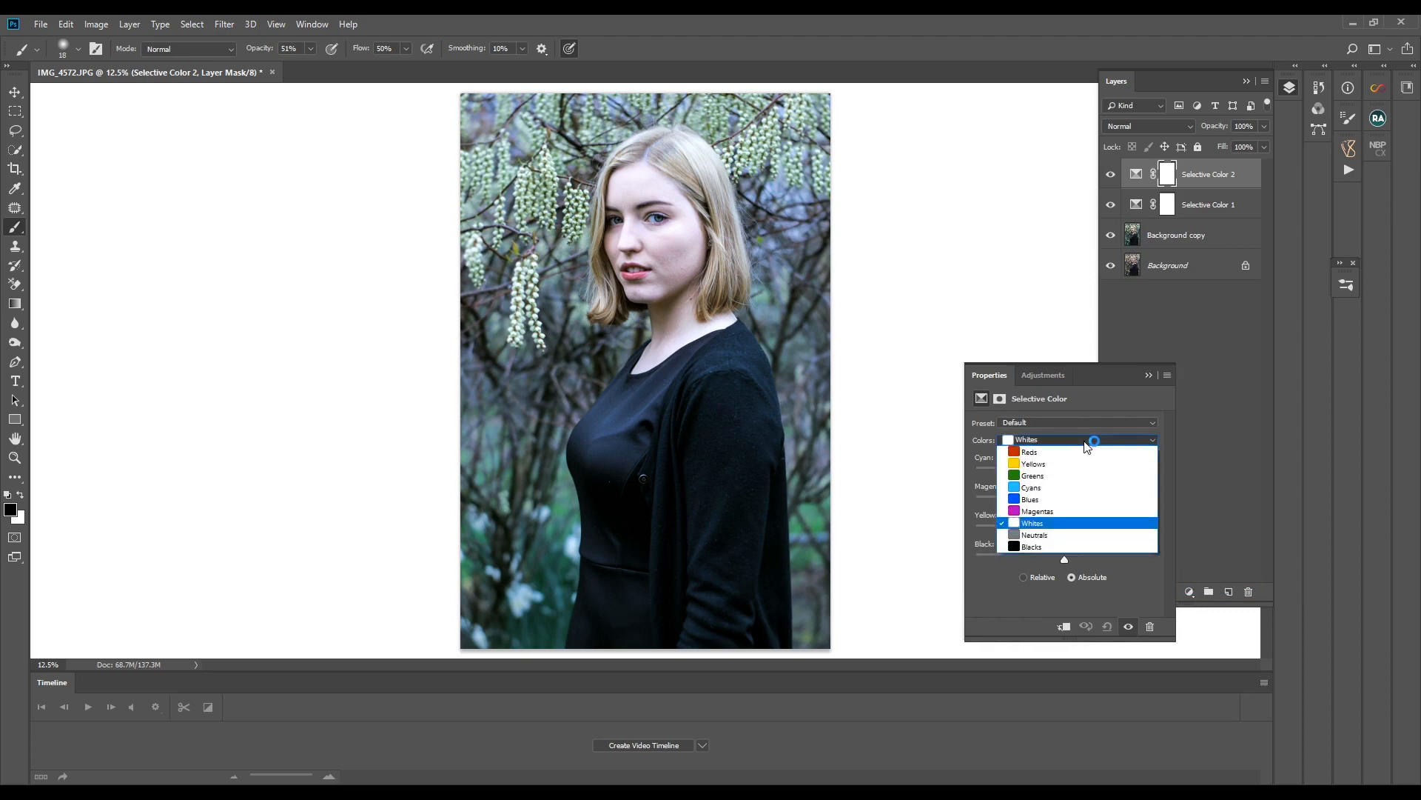
left_click(1040, 535)
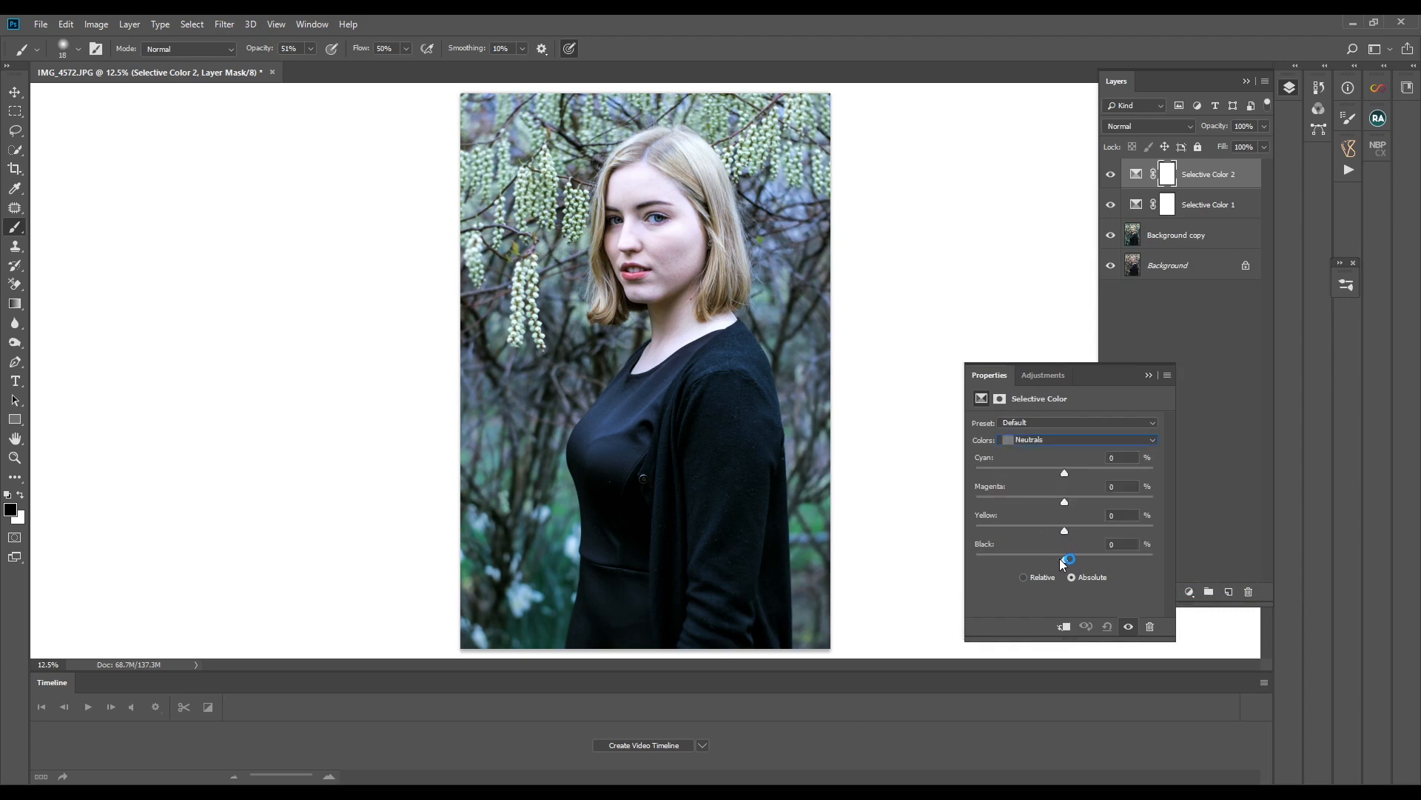
left_click_drag(1068, 559, 1063, 558)
left_click_drag(1063, 560, 1066, 560)
left_click_drag(1063, 503, 1057, 504)
- Set the Blacks in the second Selective Color adjustment to Black -1, fine-tune their Yellow amount and close the properties
left_click(1081, 438)
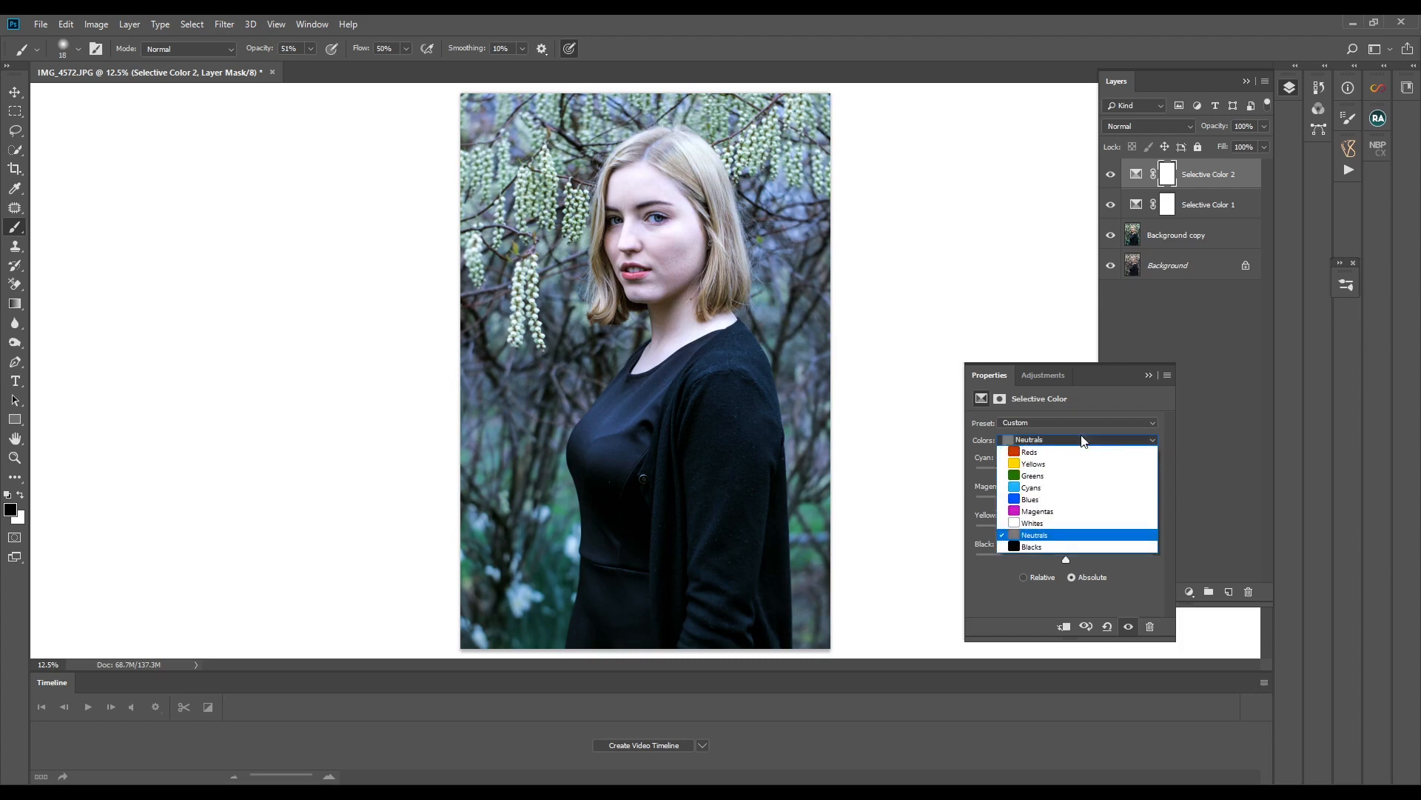
left_click(1064, 545)
left_click_drag(1064, 560, 1065, 561)
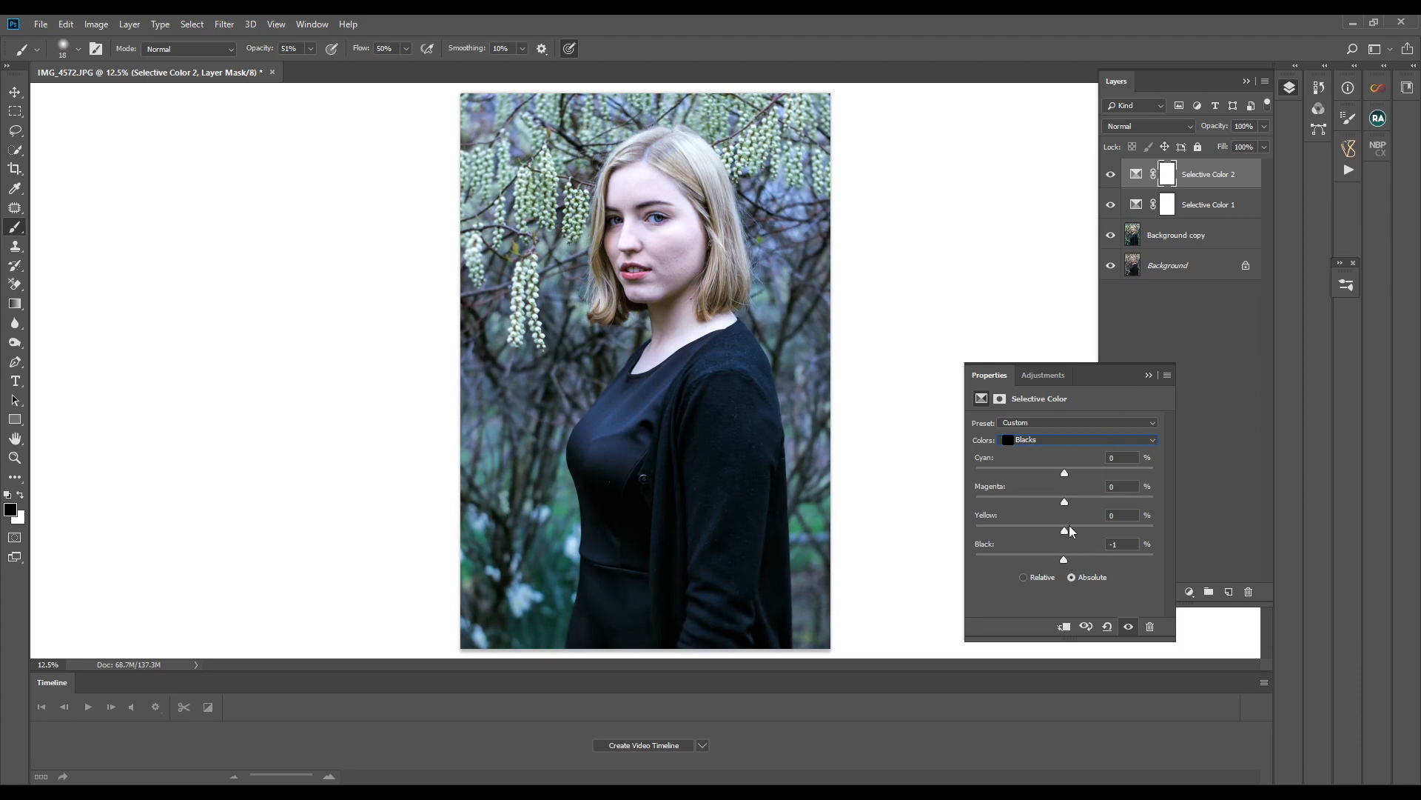
left_click_drag(1065, 528, 1064, 532)
left_click(1149, 376)
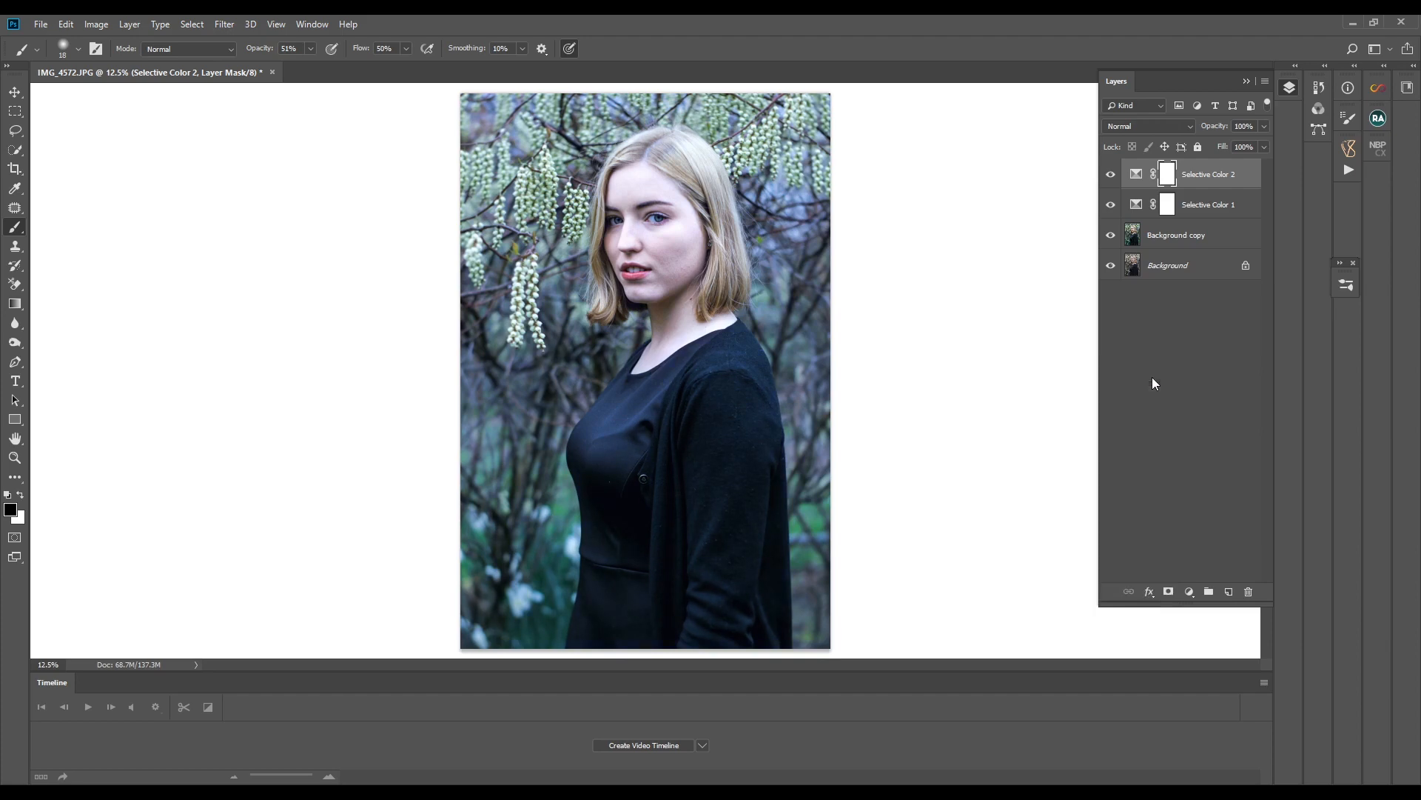
- Stamp all visible layers into a new layer on top of the stack and flatten the image
left_click(1214, 173)
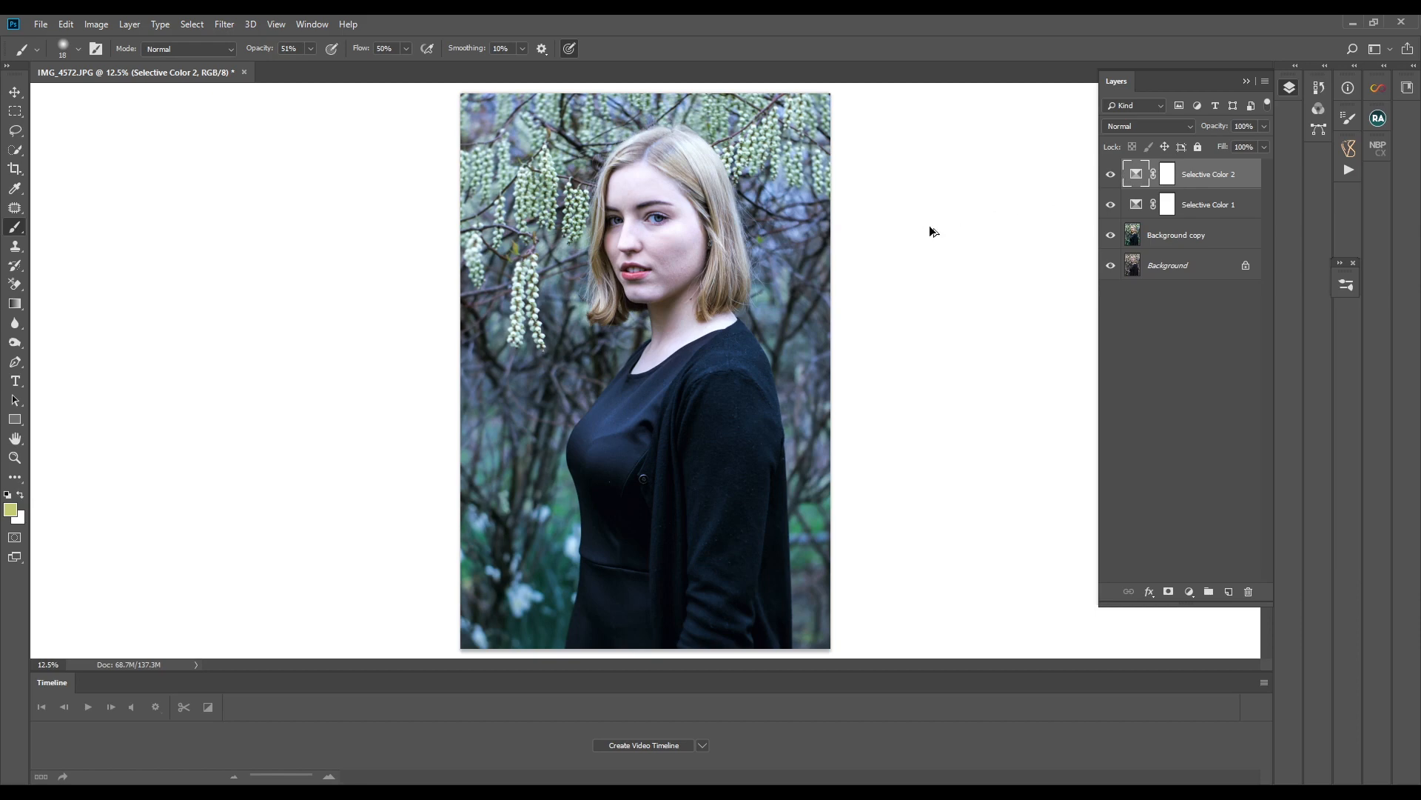
key("ctrl+shift+alt+e")
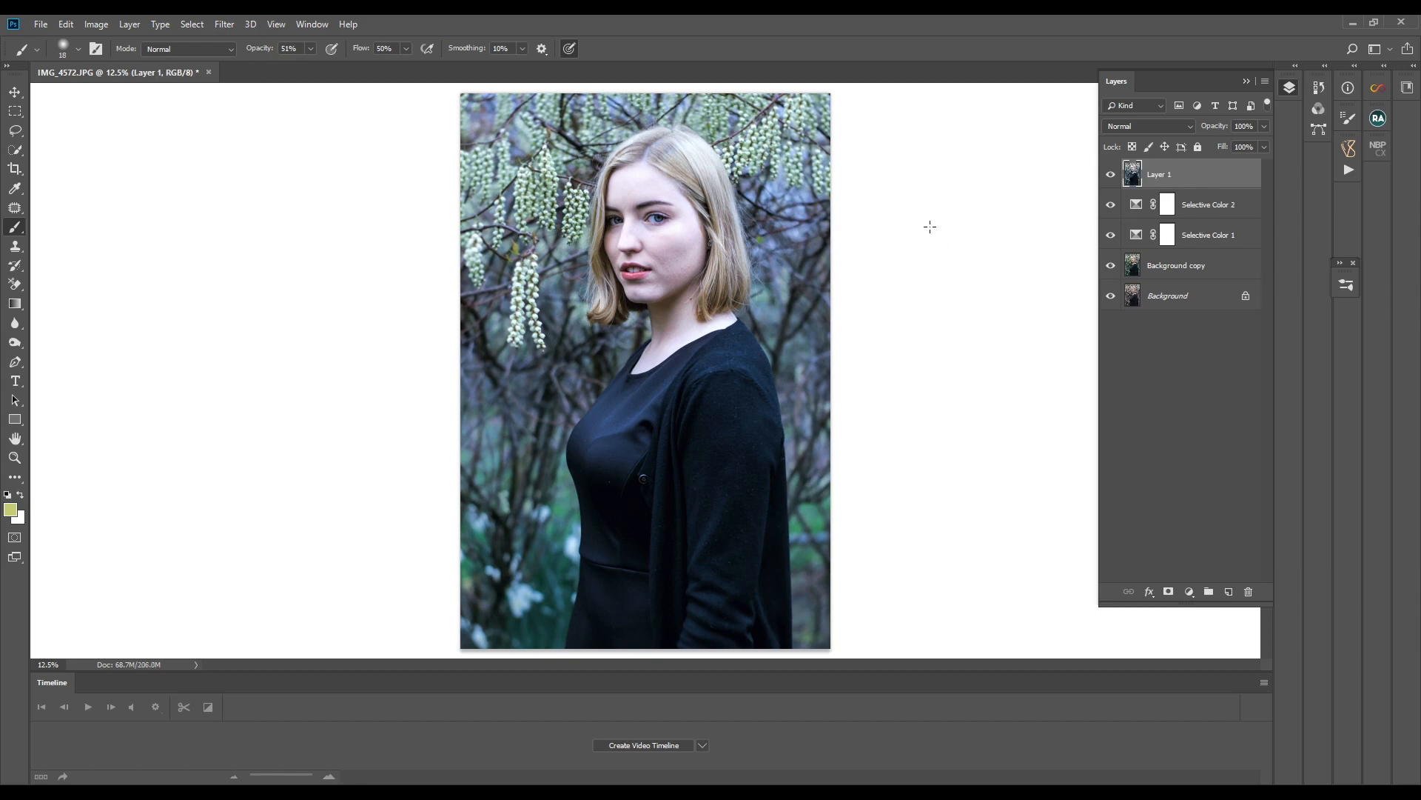
right_click(1159, 172)
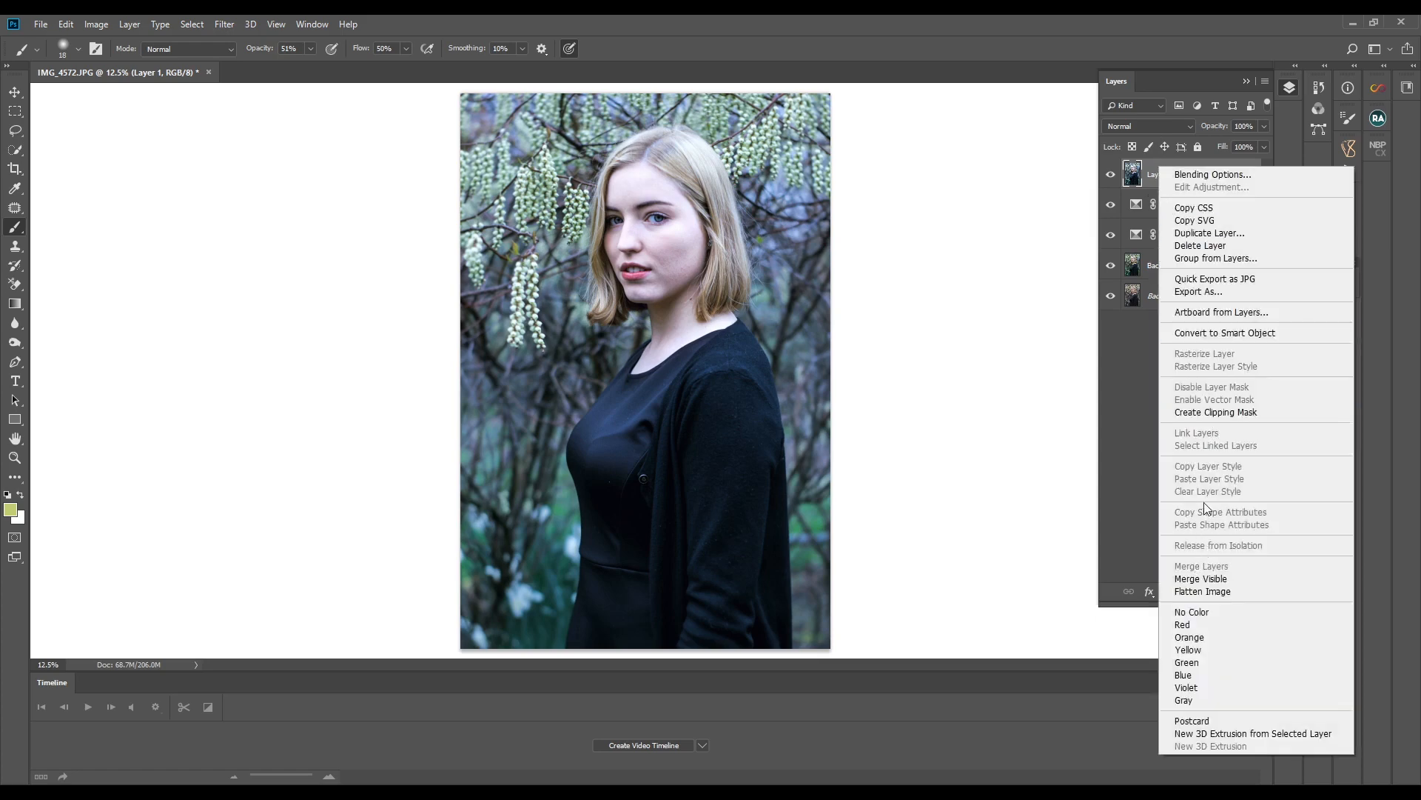
left_click(1201, 164)
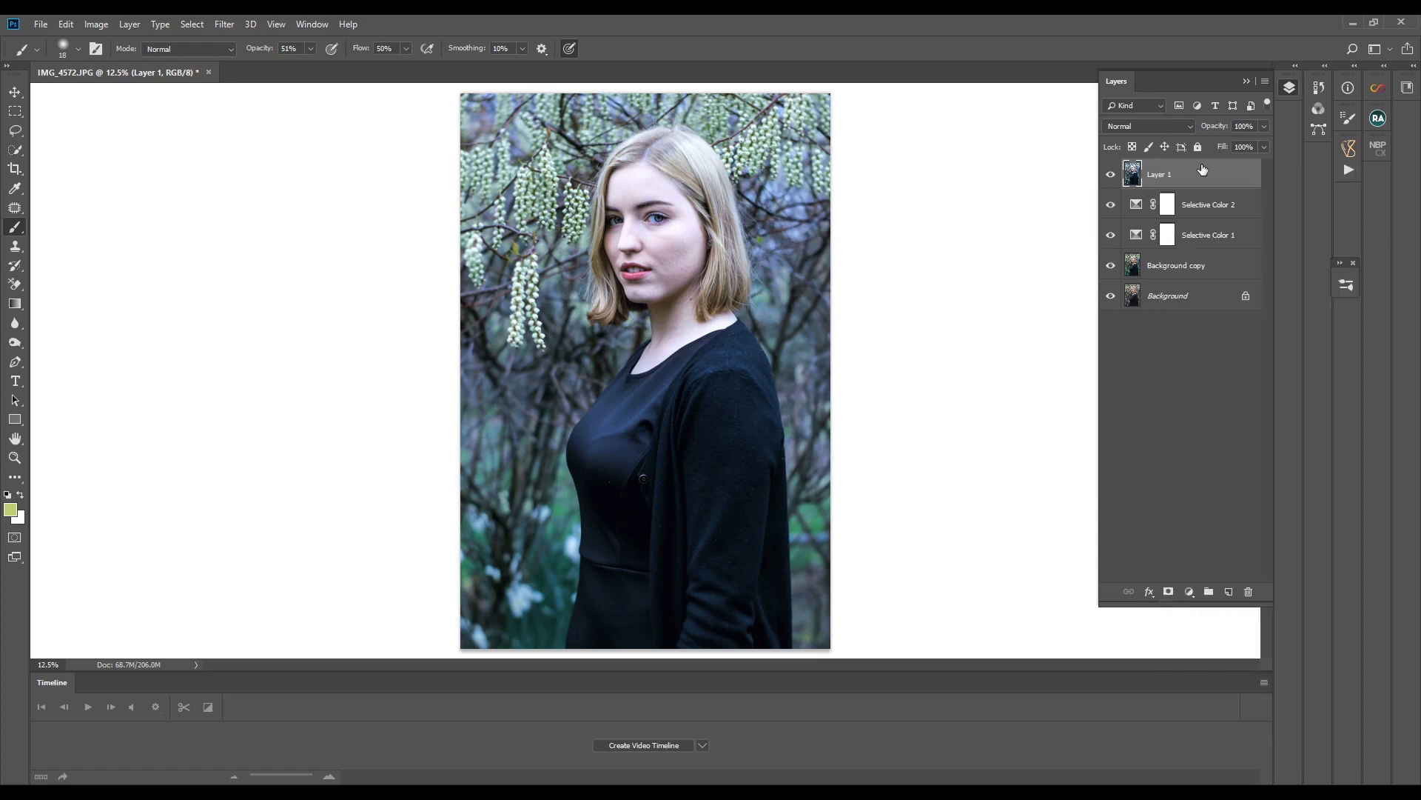
right_click(1194, 174)
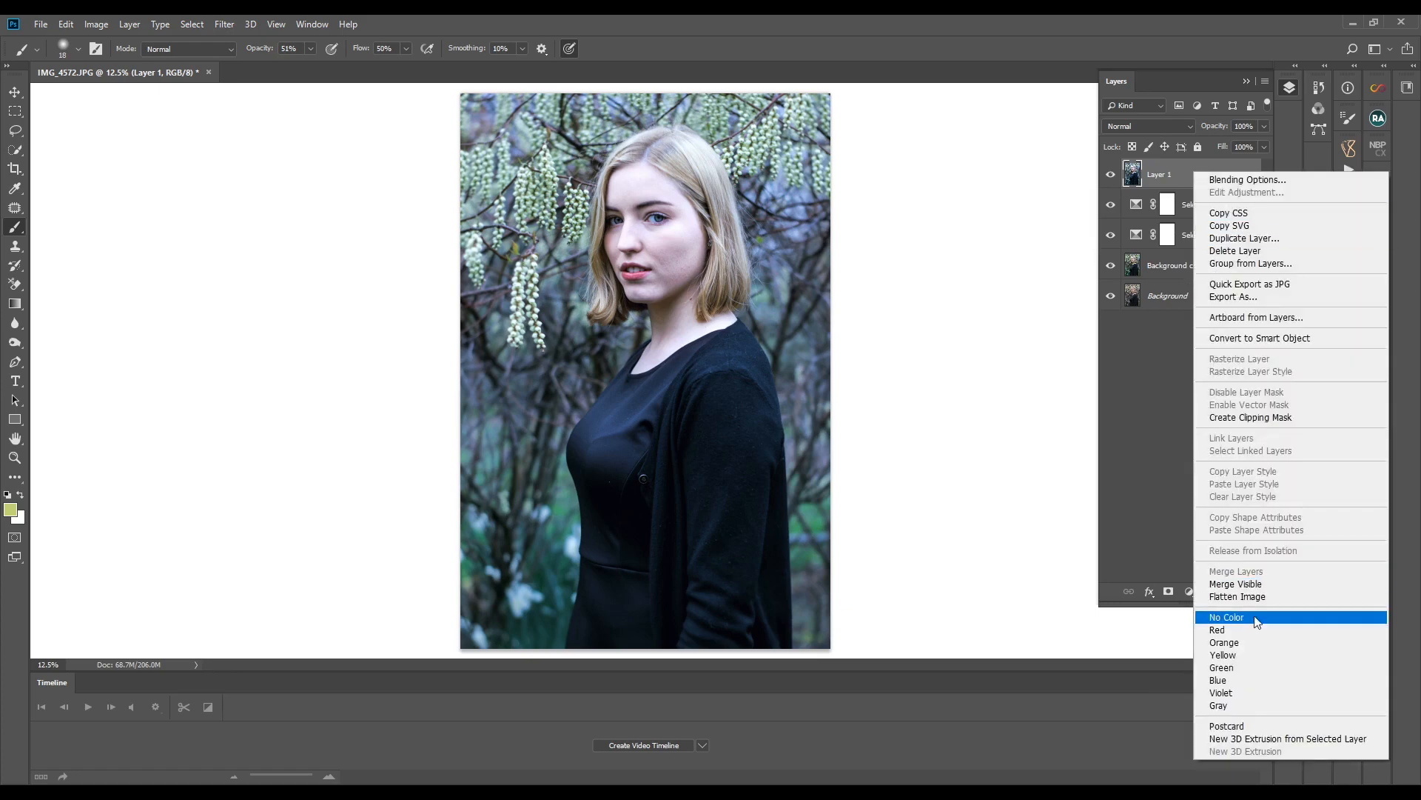
left_click(1261, 597)
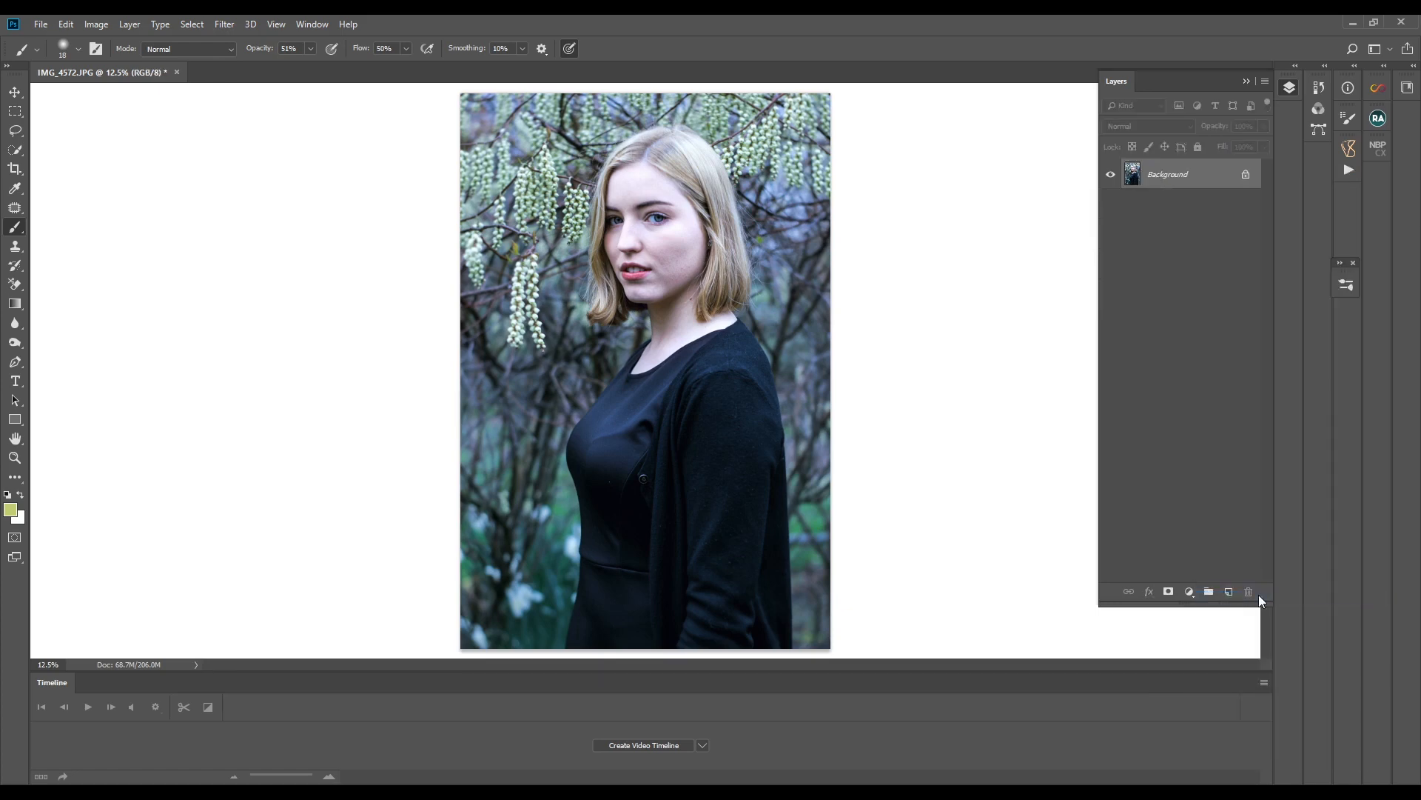
- Duplicate the flattened Background layer, keeping the default copy name
right_click(1187, 178)
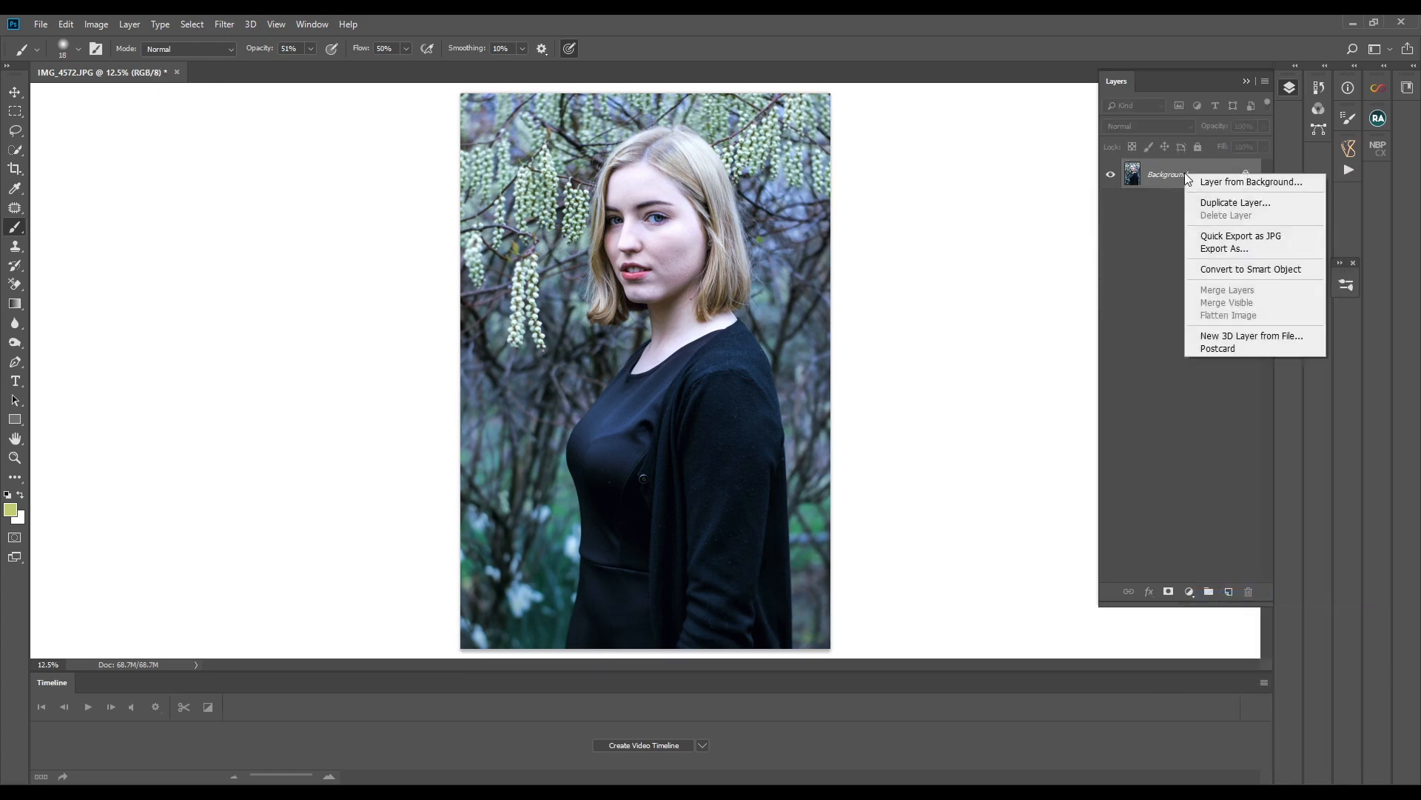
left_click(1218, 202)
left_click(832, 232)
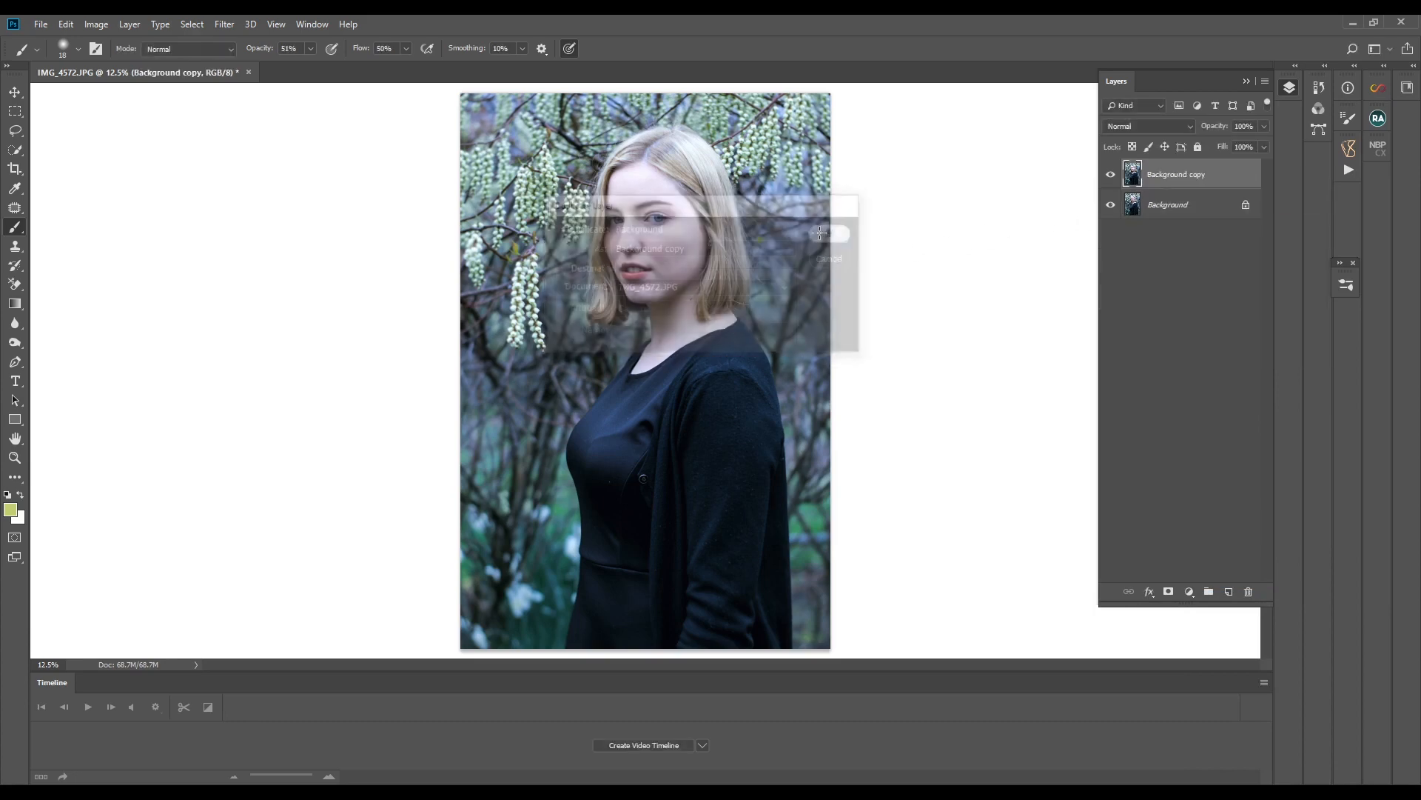
- Open the Camera Raw Filter on the duplicated layer and set Highlights to -18 in the basic adjustments
left_click(224, 24)
left_click(230, 117)
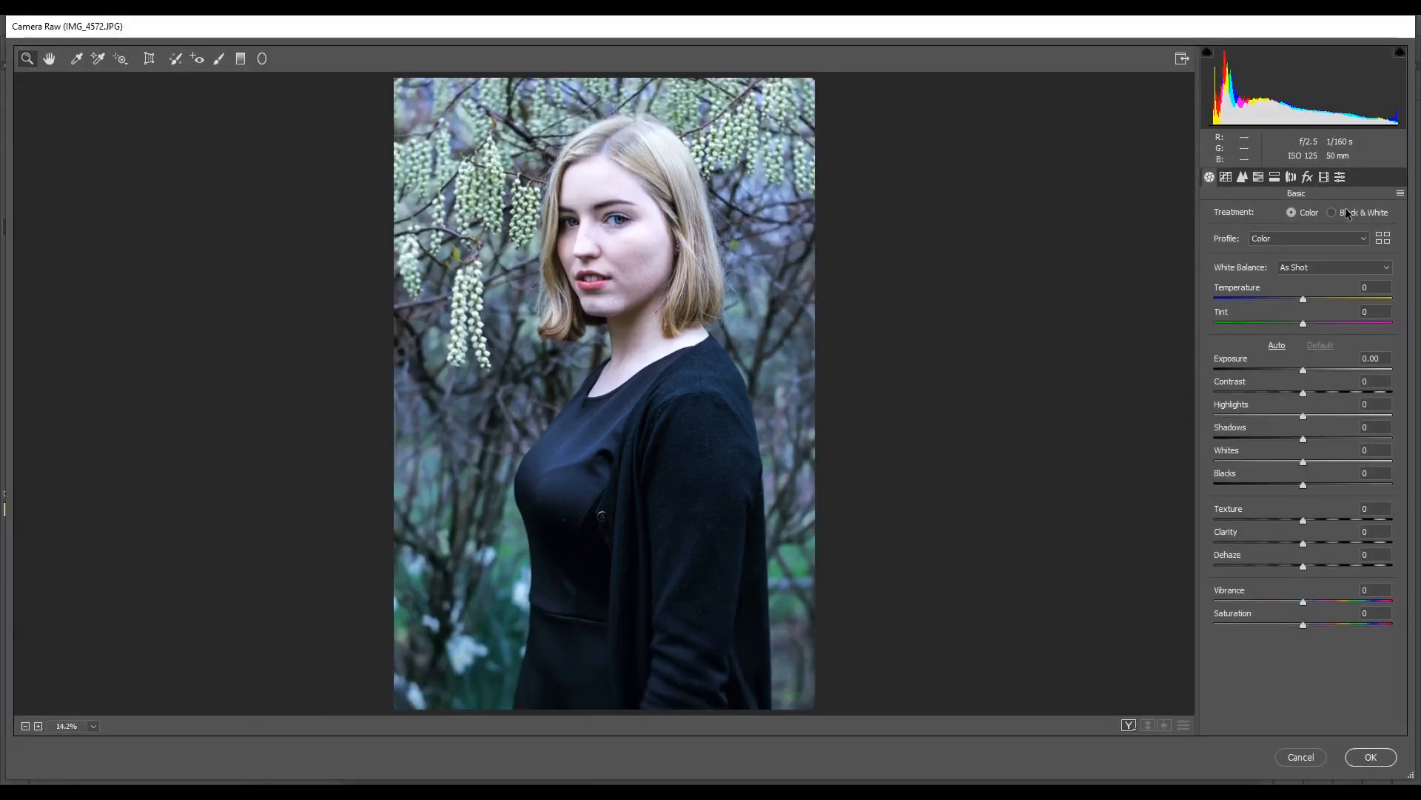
left_click(1262, 177)
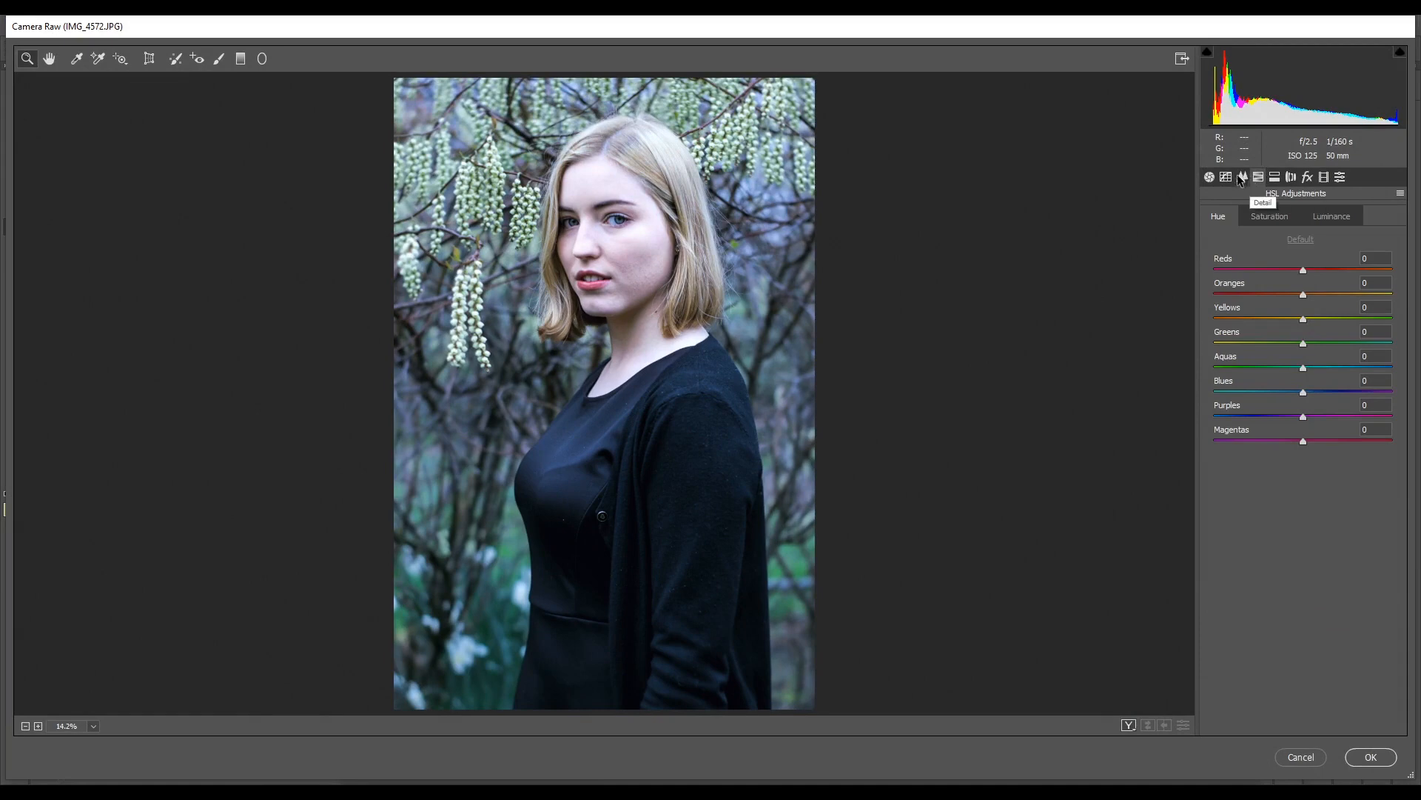
left_click(1210, 178)
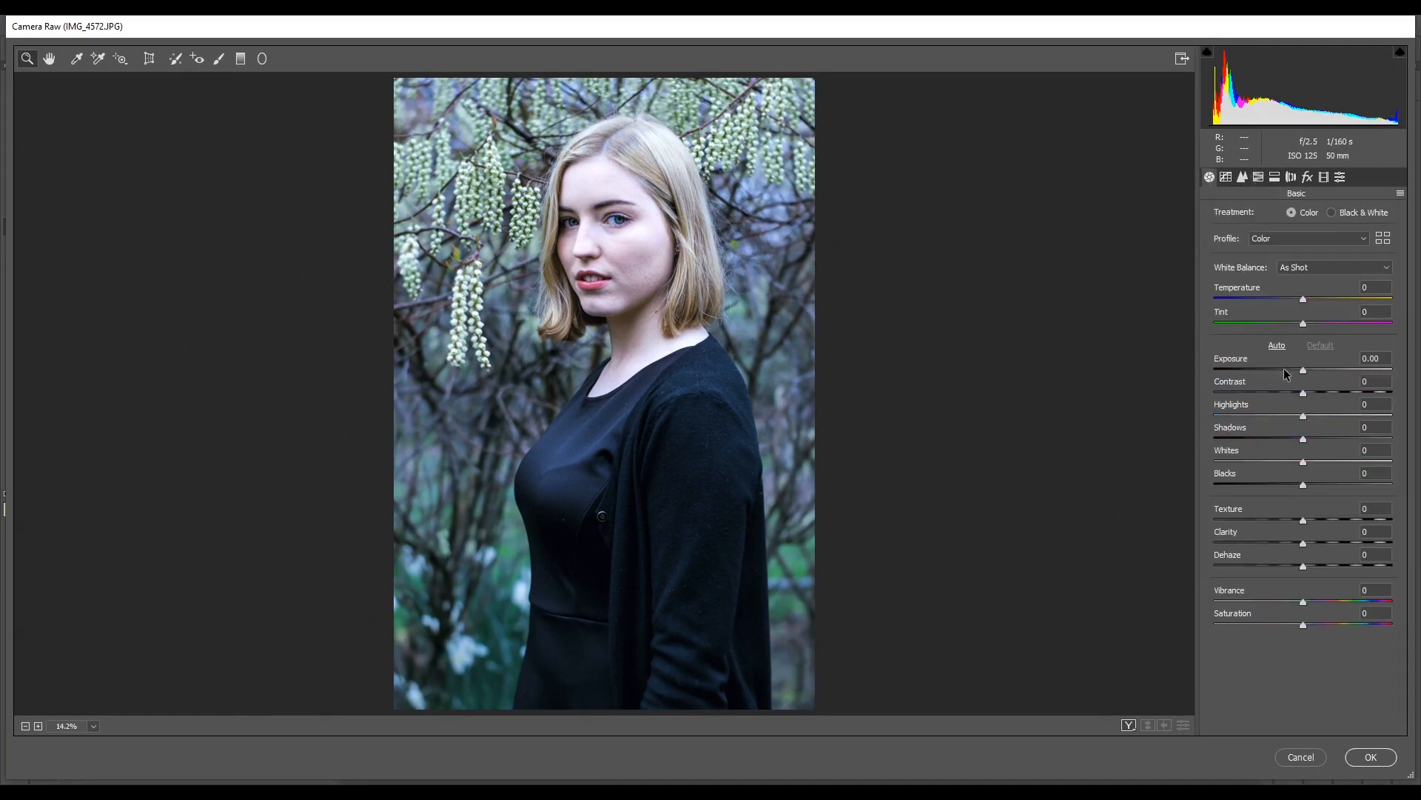
left_click_drag(1305, 419, 1291, 420)
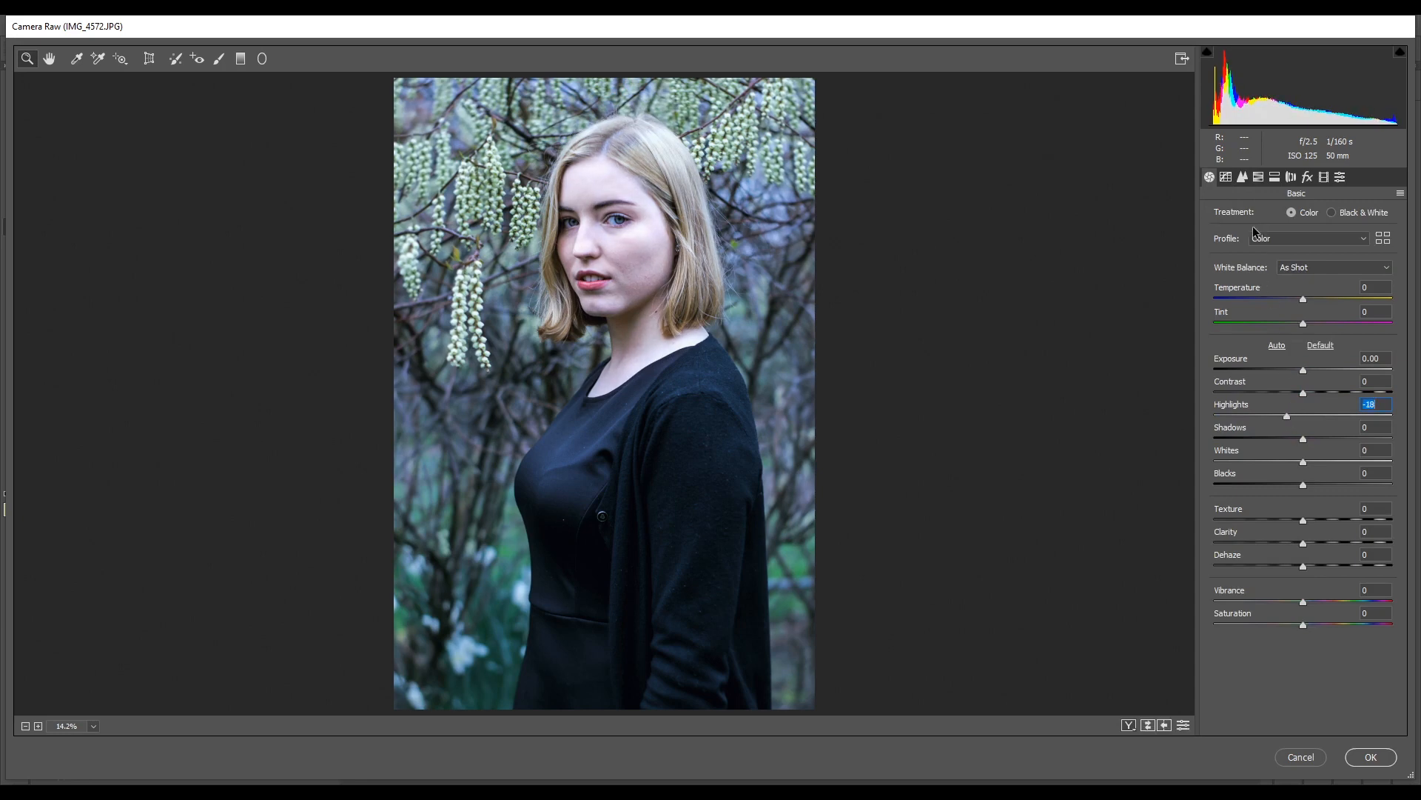
- Set the sharpening Amount to 51 and the Luminance noise reduction to 35, check the preview and return to the basic adjustments
left_click(1242, 177)
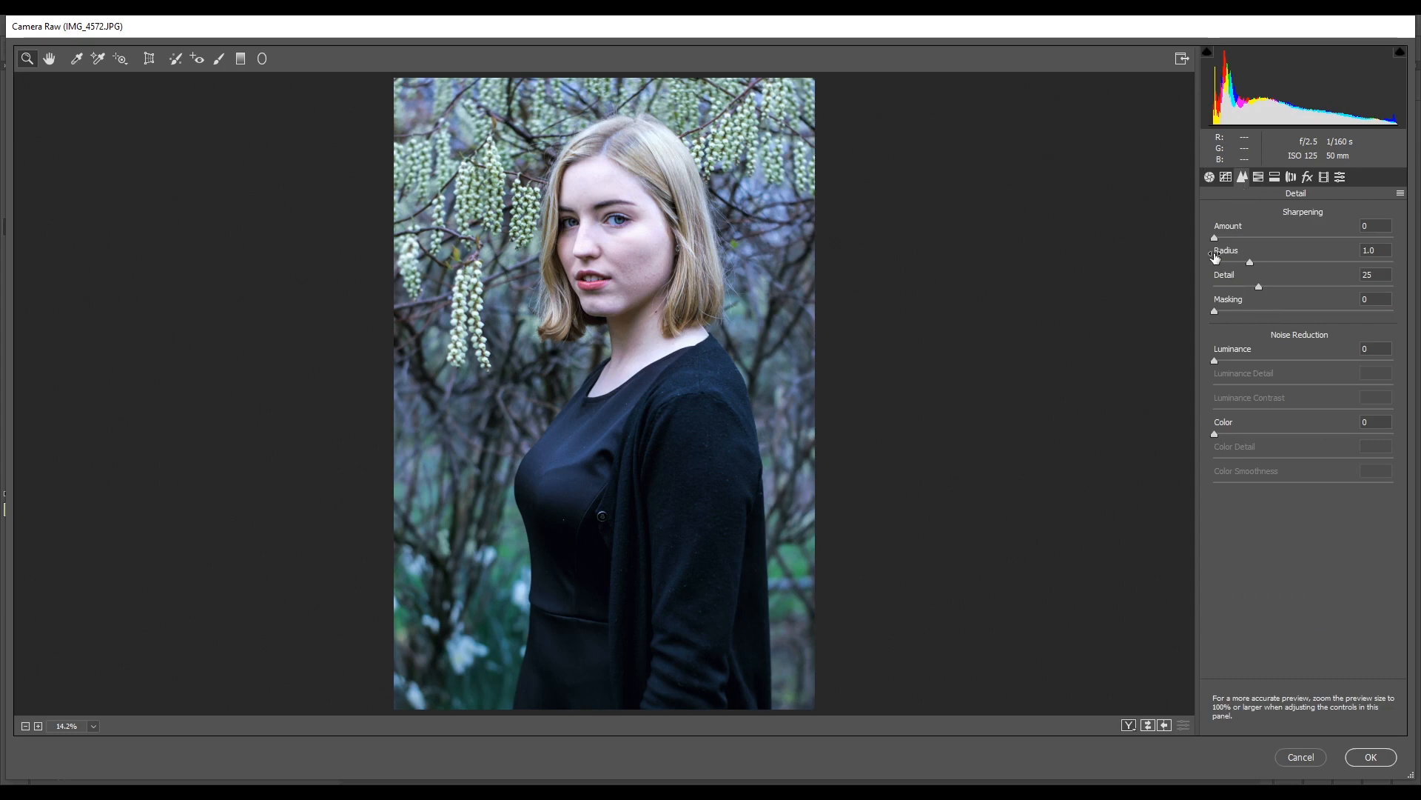
left_click_drag(1214, 234, 1275, 234)
left_click_drag(1219, 356, 1276, 360)
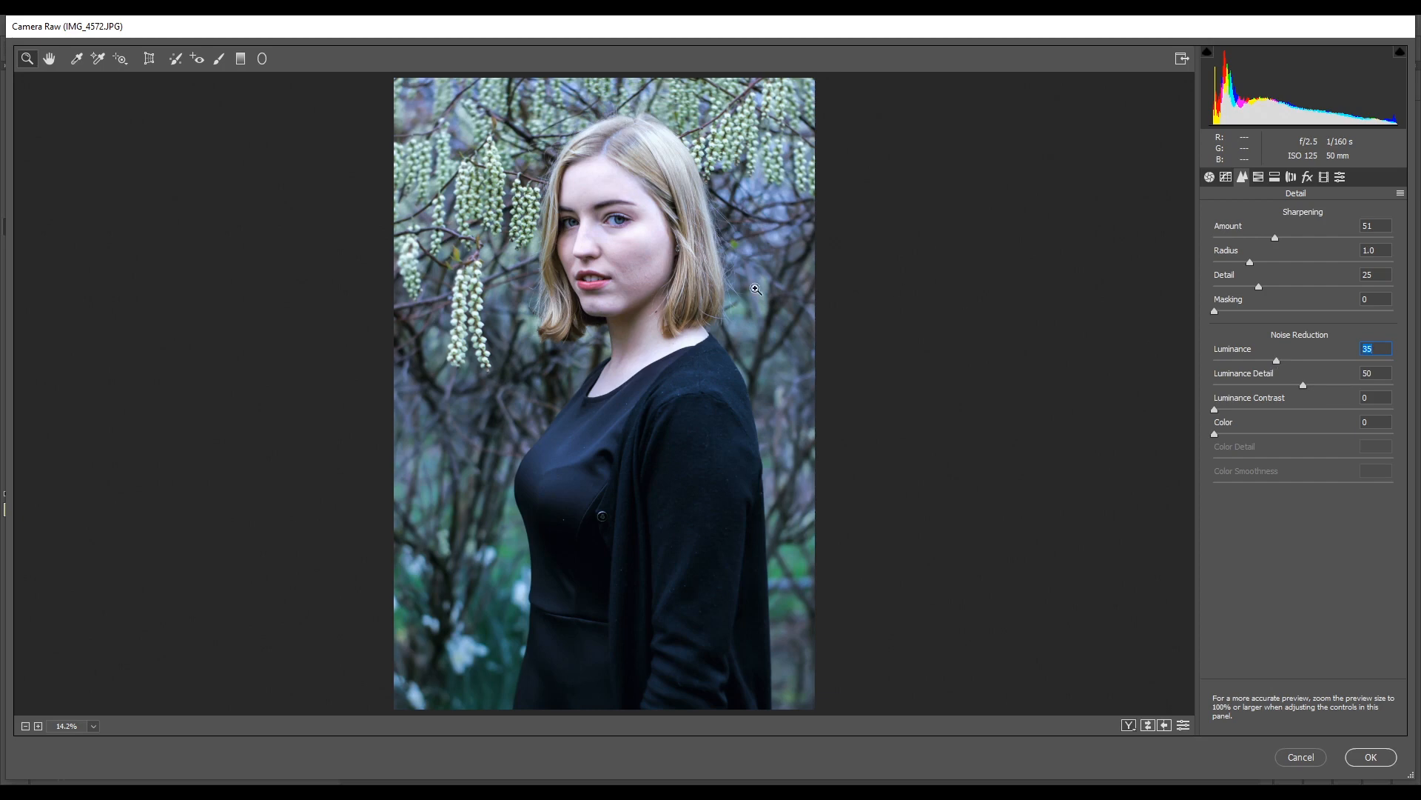
left_click(641, 265)
left_click_drag(641, 265, 604, 397)
left_click(1209, 178)
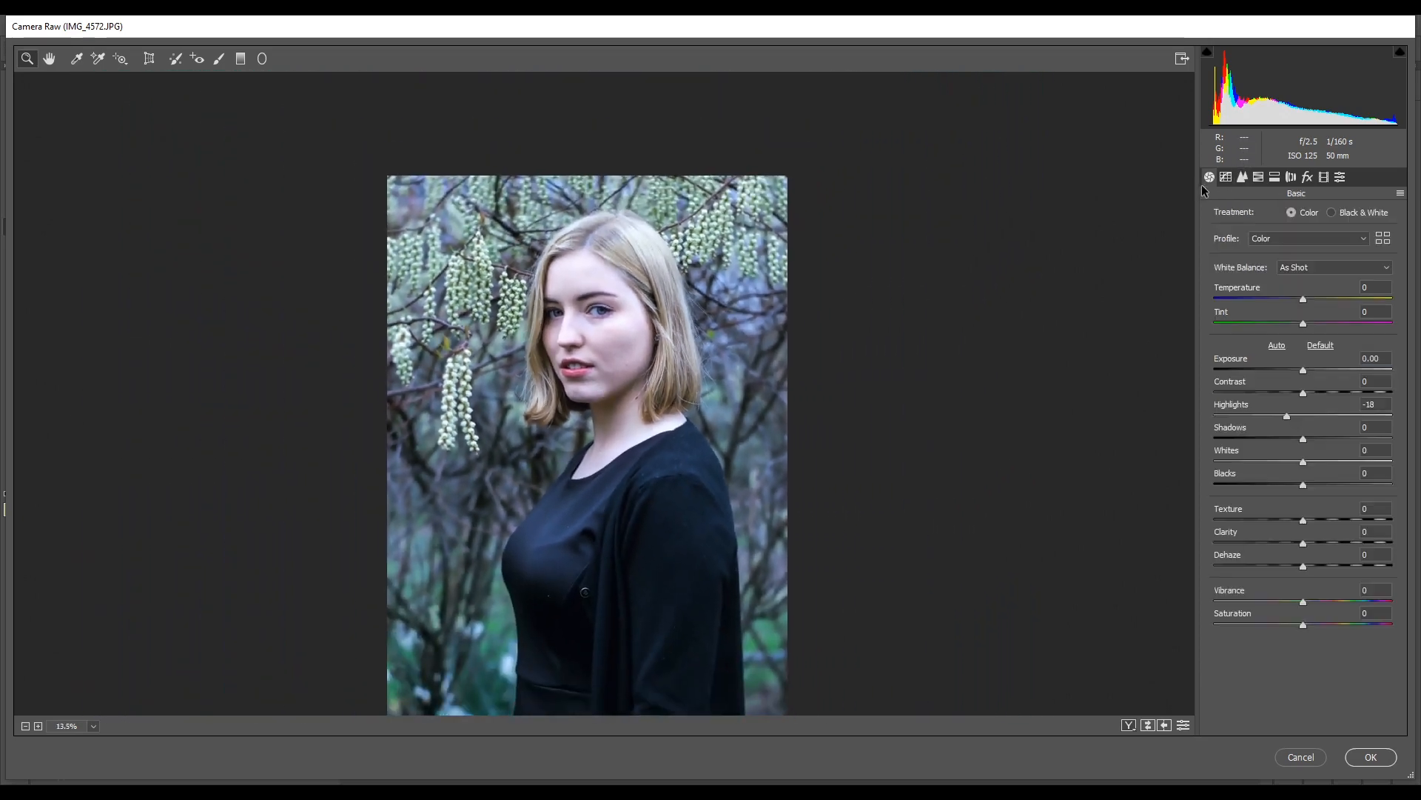
- Set Contrast to +28 and the grain Amount to 15, checking the grain on the portrait at different magnifications
left_click_drag(1303, 392, 1327, 393)
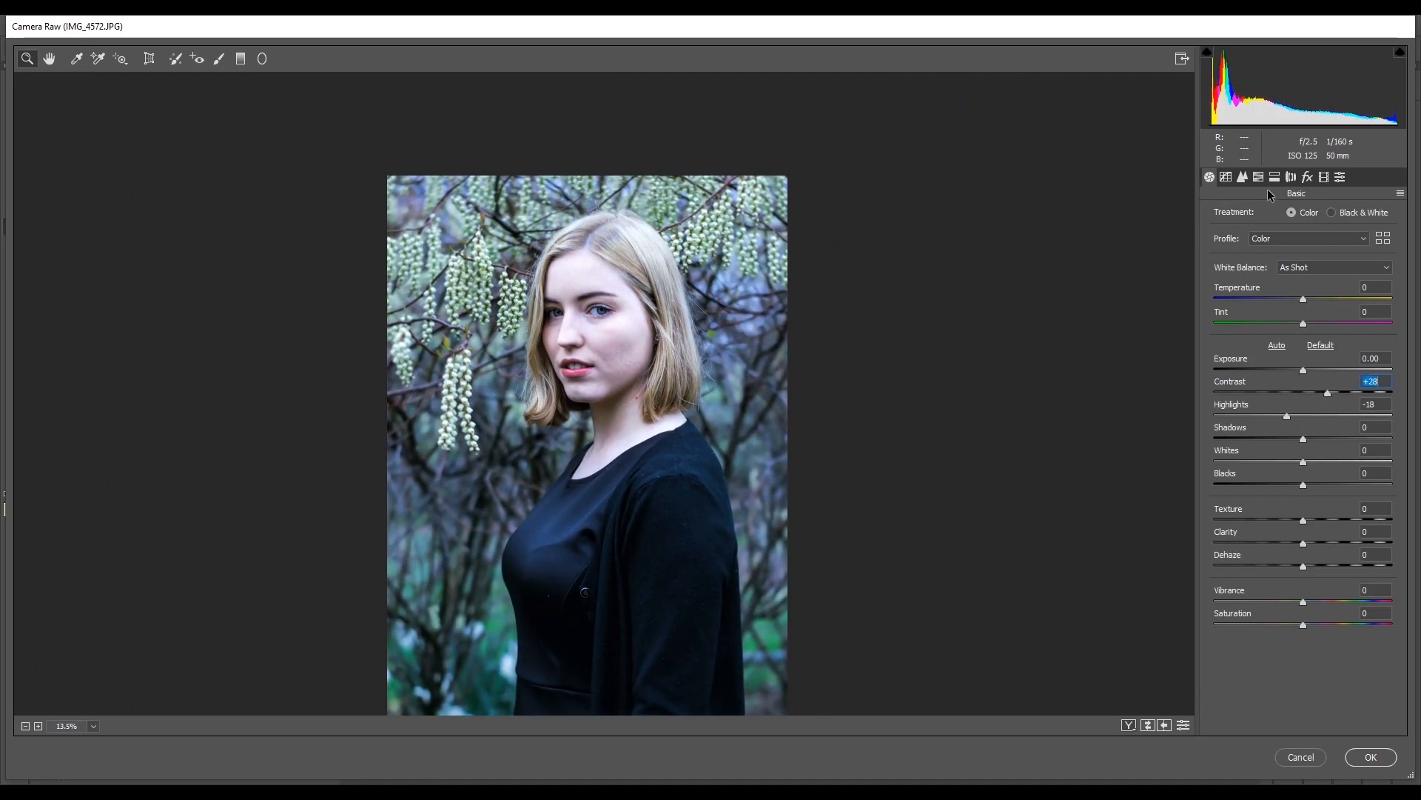
left_click(1291, 181)
left_click(1308, 177)
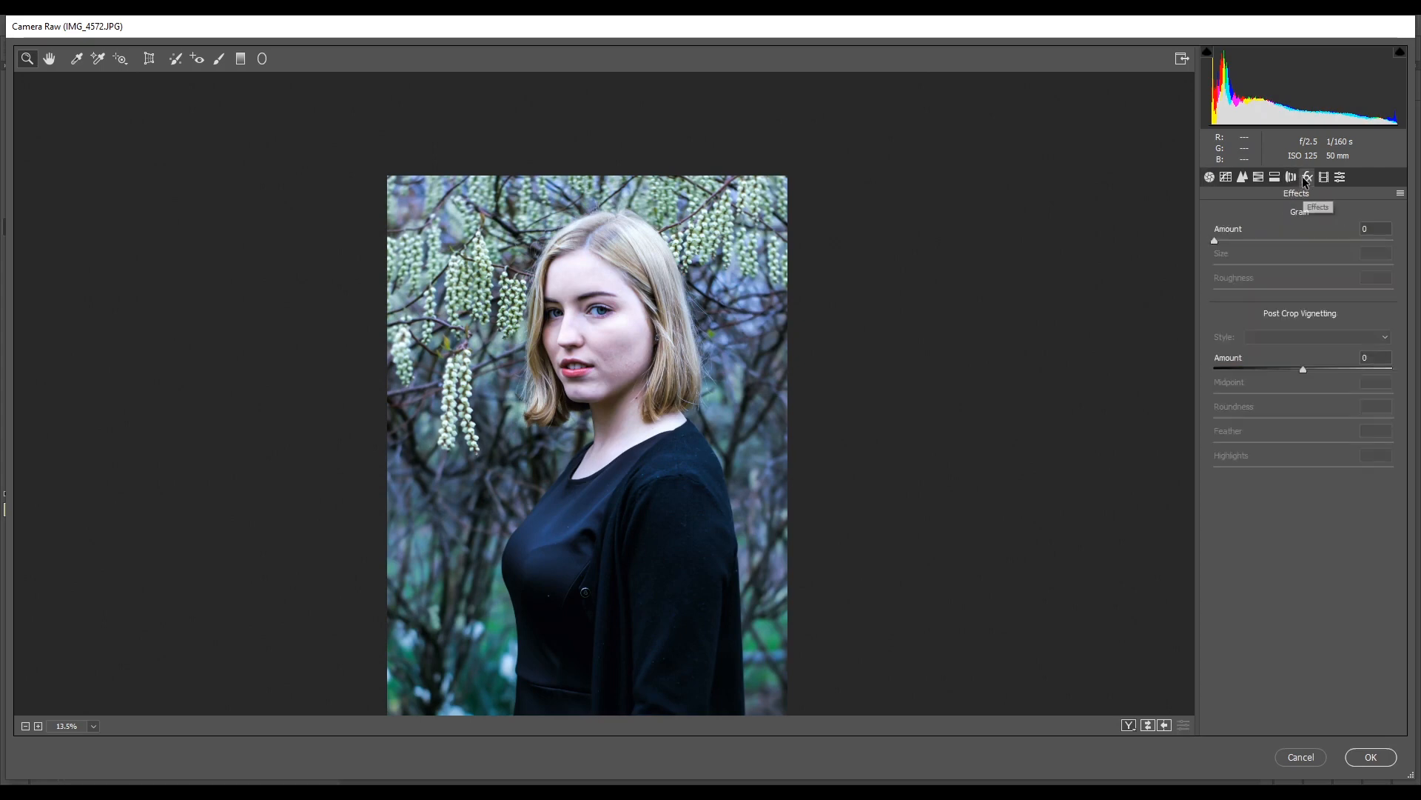
left_click_drag(1216, 241, 1231, 241)
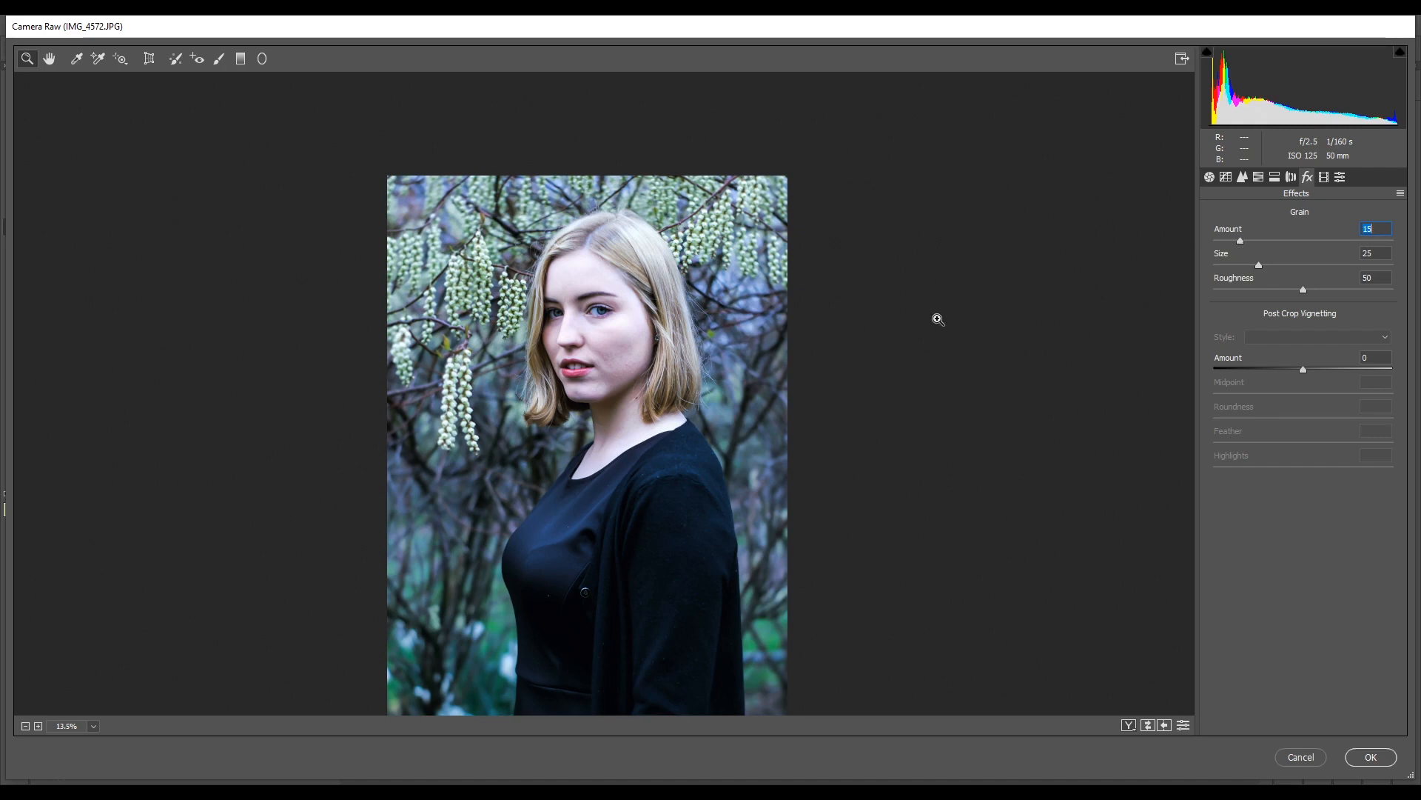
left_click(612, 403)
scroll(613, 405, "up", 3)
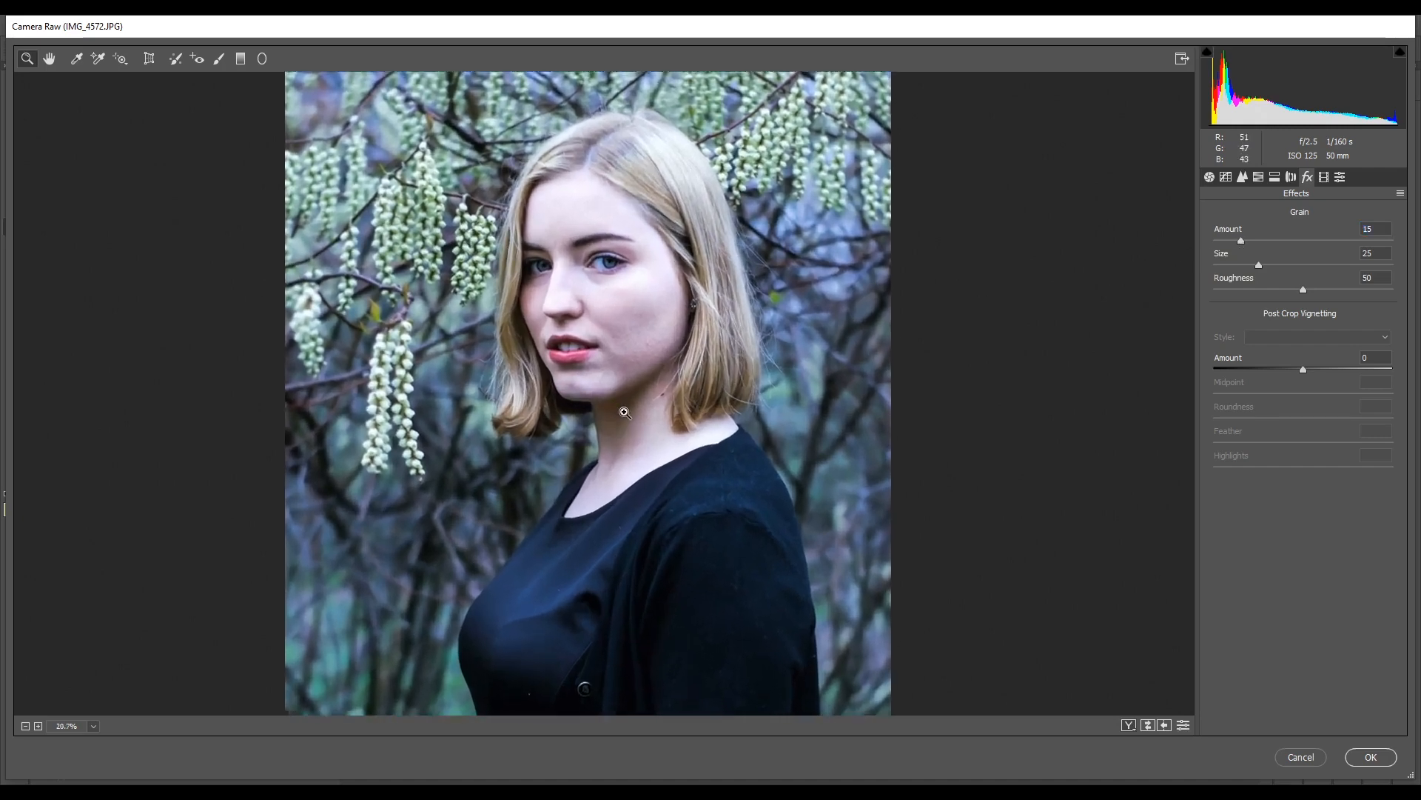
scroll(615, 410, "down", 2)
scroll(600, 517, "down", 2)
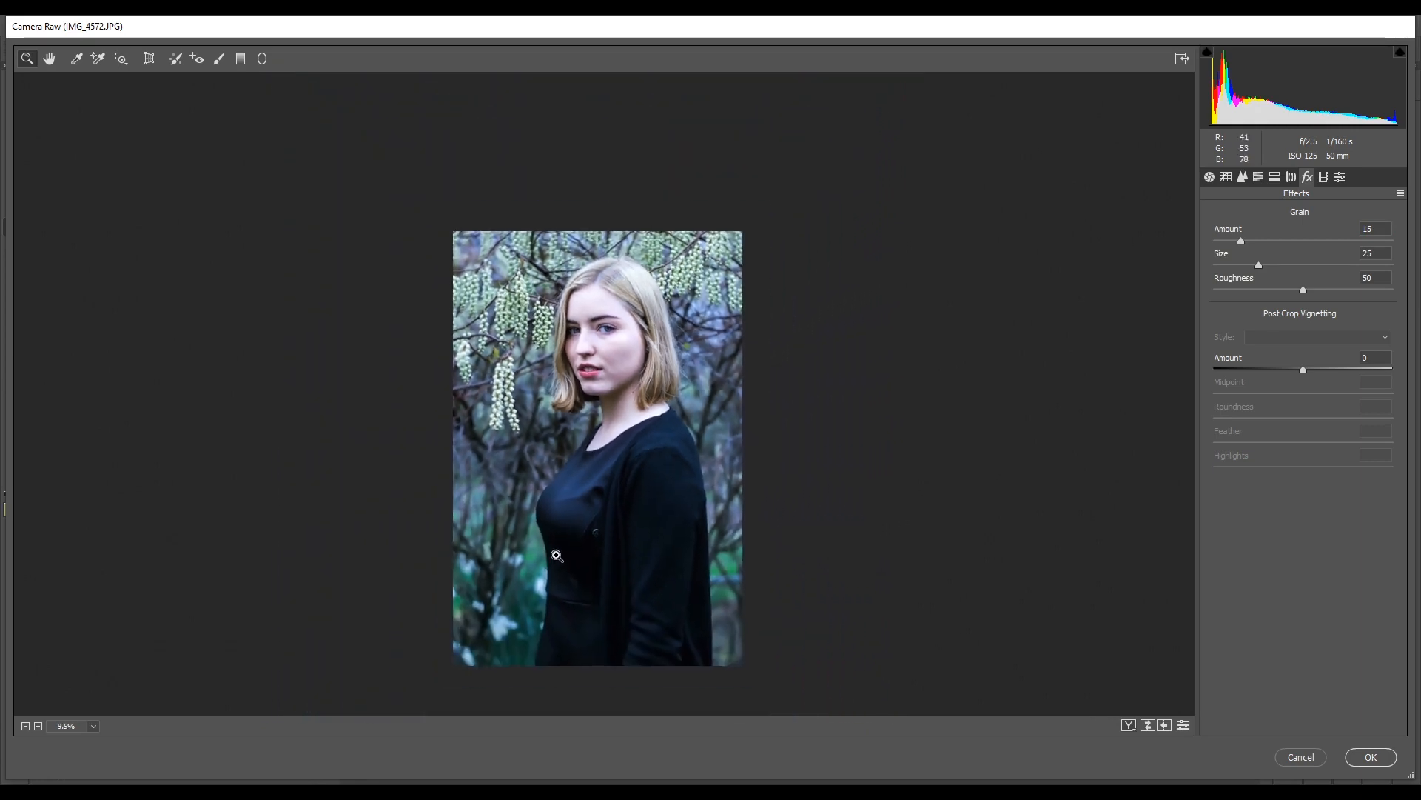
scroll(644, 302, "up", 1)
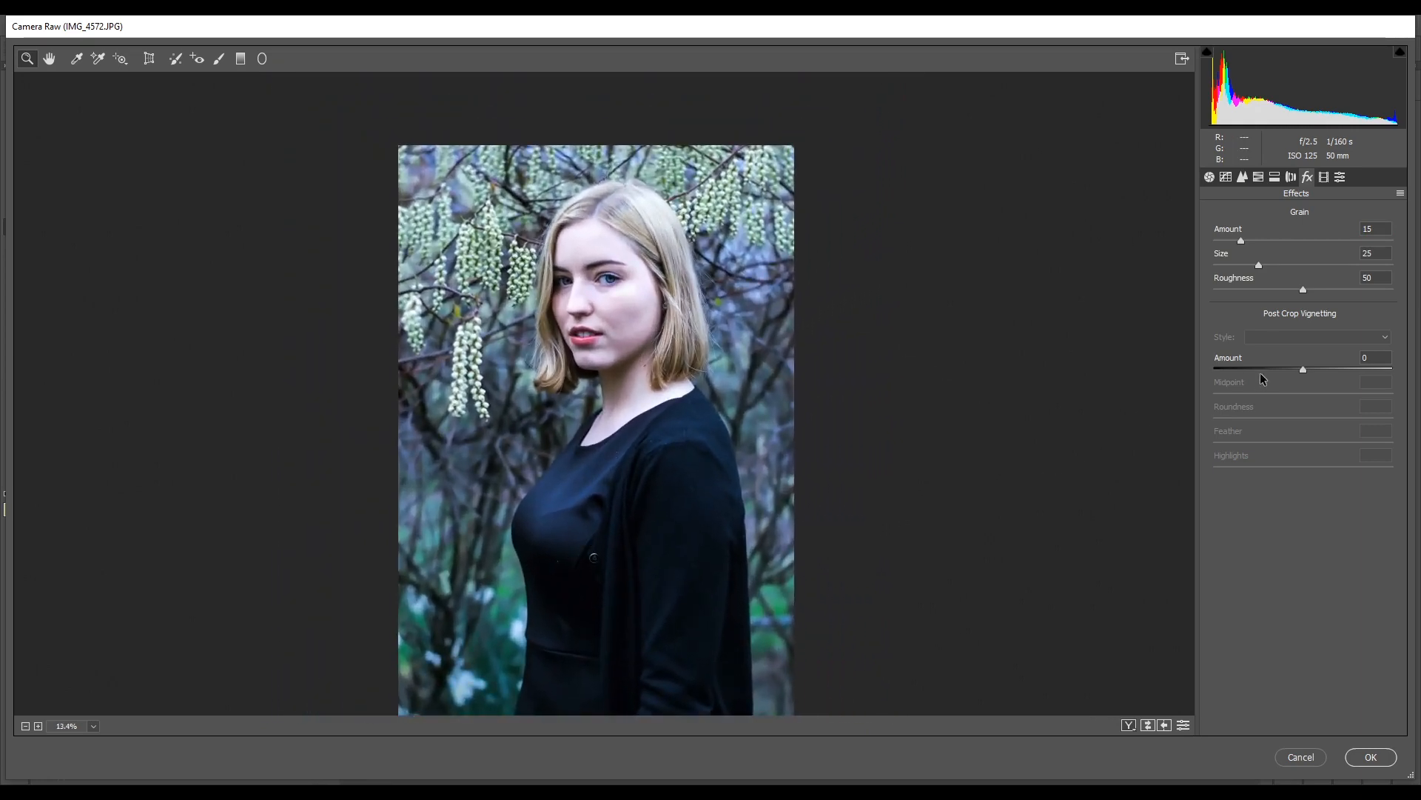
- Set the post-crop vignetting Amount to -15 and its Highlights to 100, and apply the Camera Raw filter
left_click_drag(1299, 367, 1286, 370)
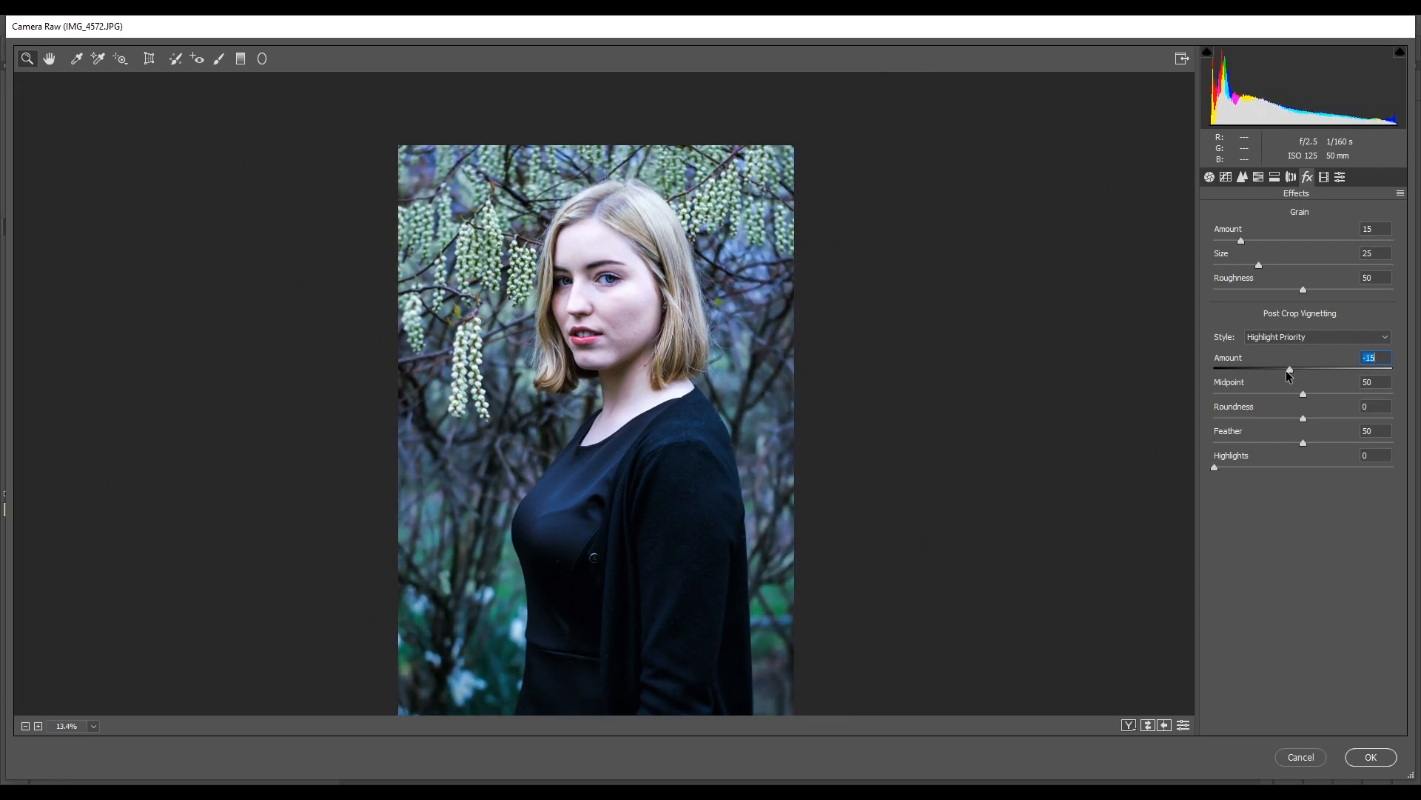
left_click_drag(1219, 467, 1420, 471)
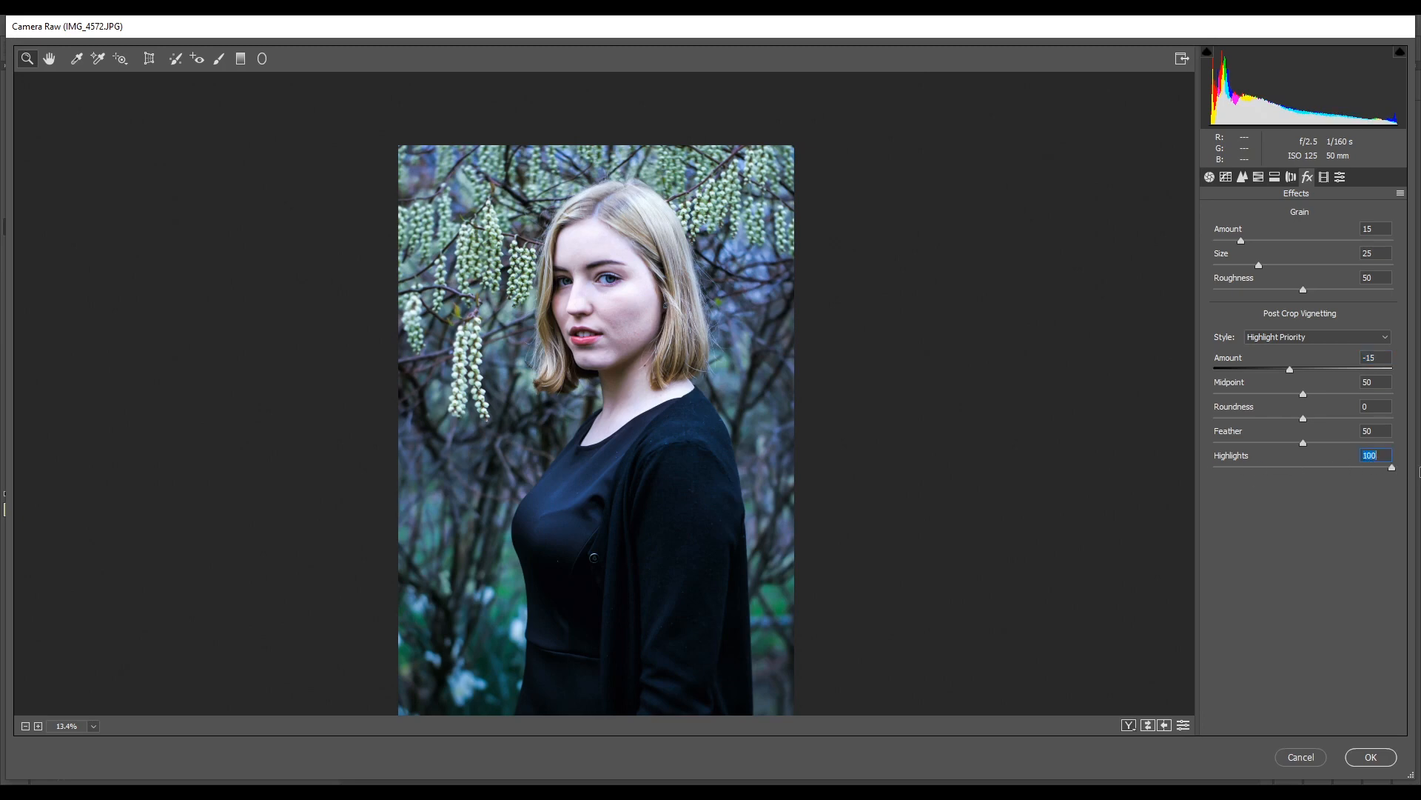
left_click(1371, 757)
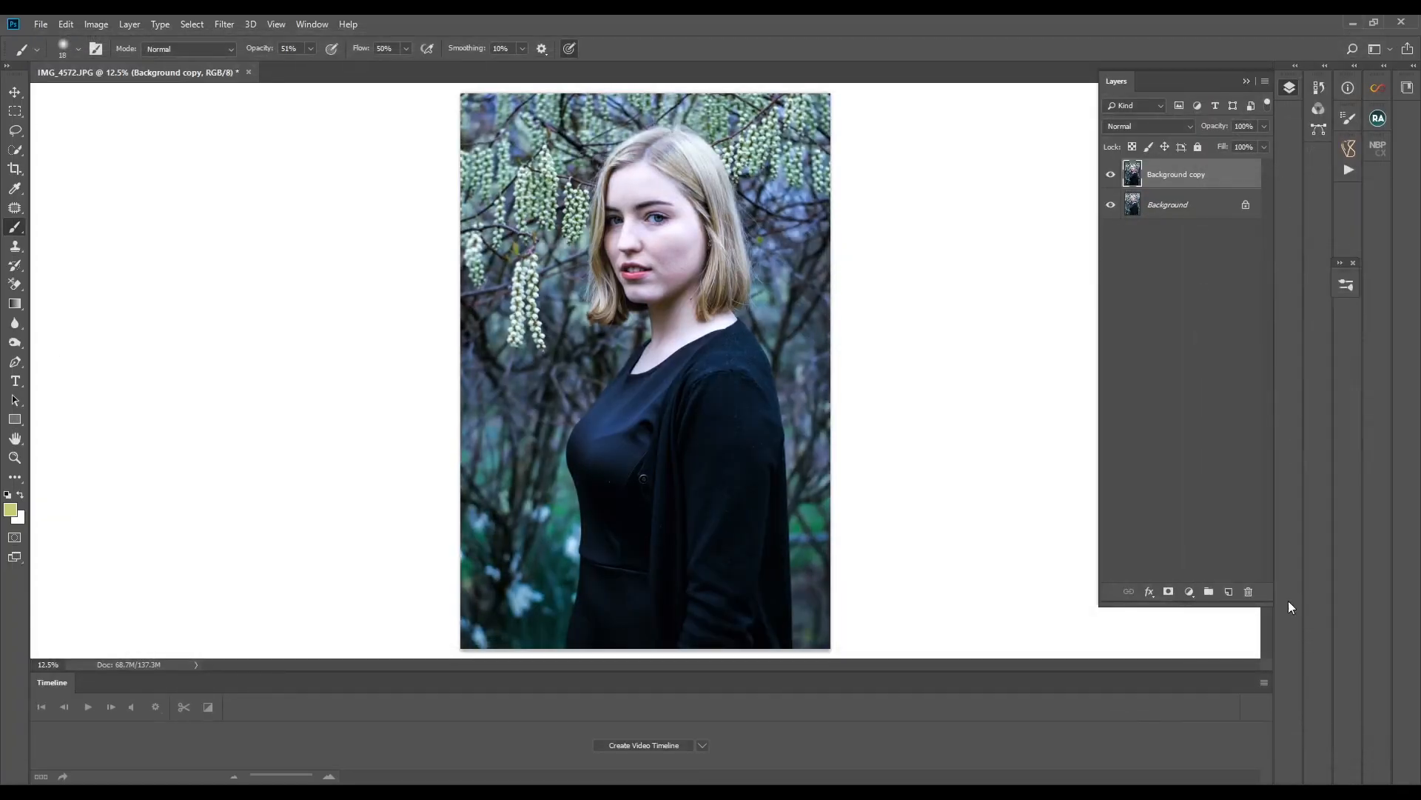
- Add a white layer mask to the Background copy layer and paint black over both eyes on it
left_click(1168, 590)
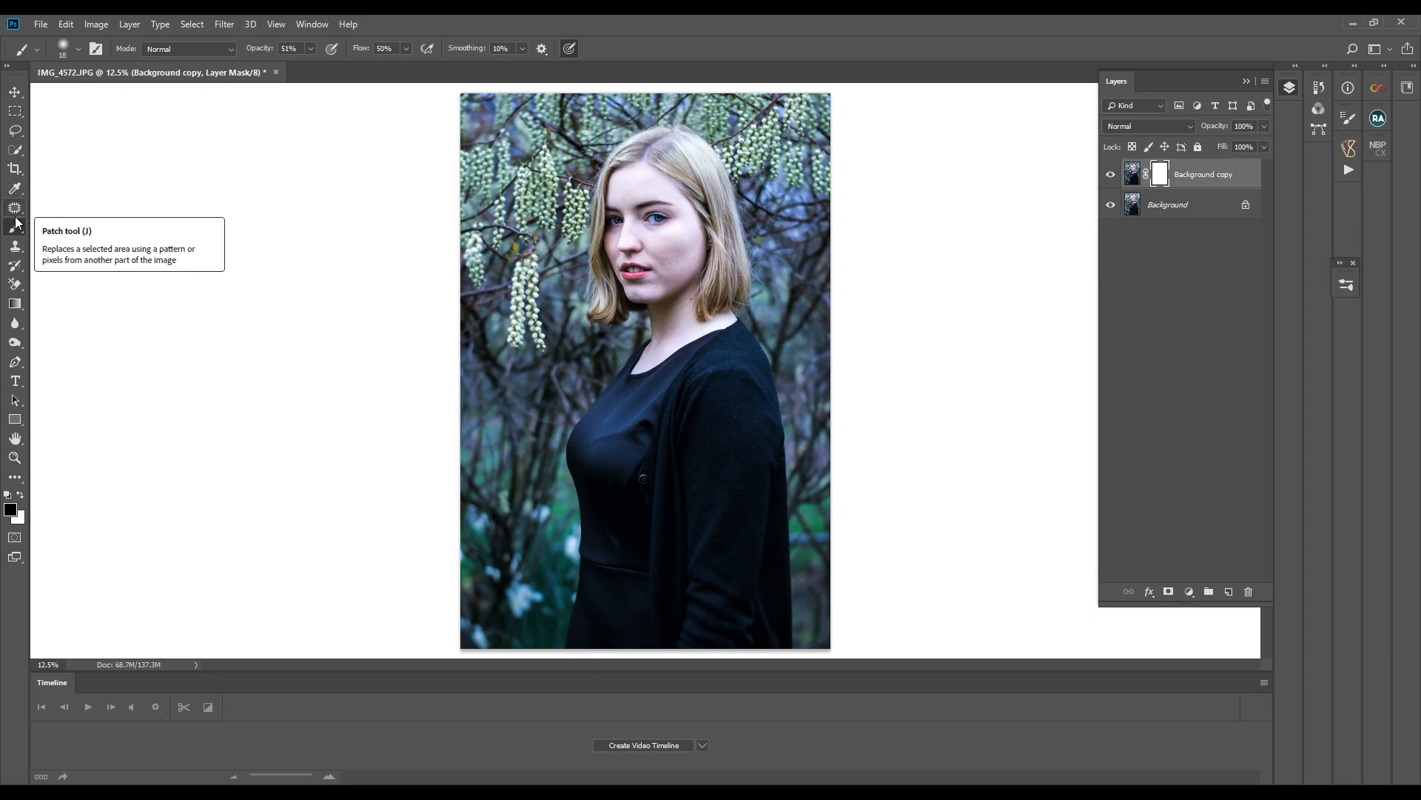
key("ctrl+plus")
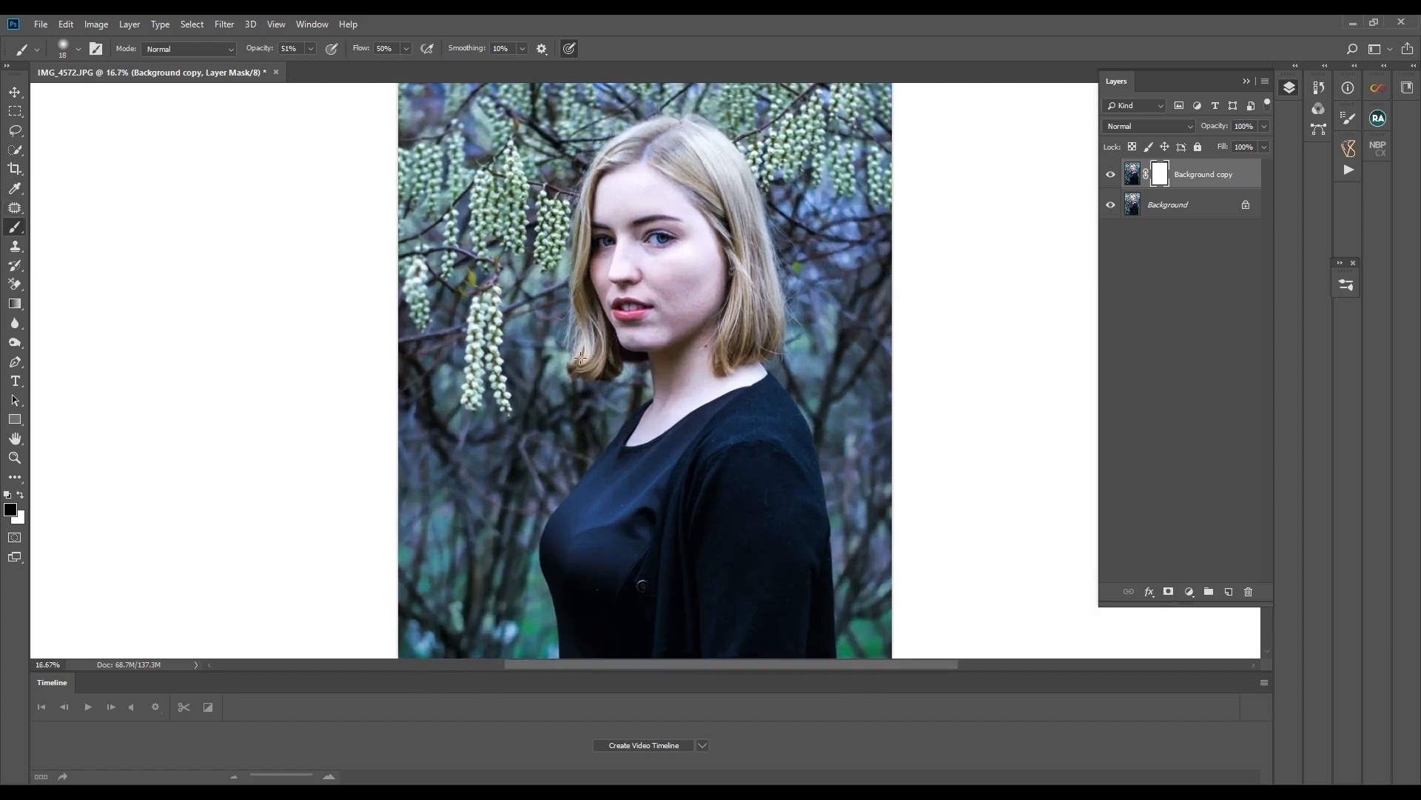
scroll(306, 299, "up", 2)
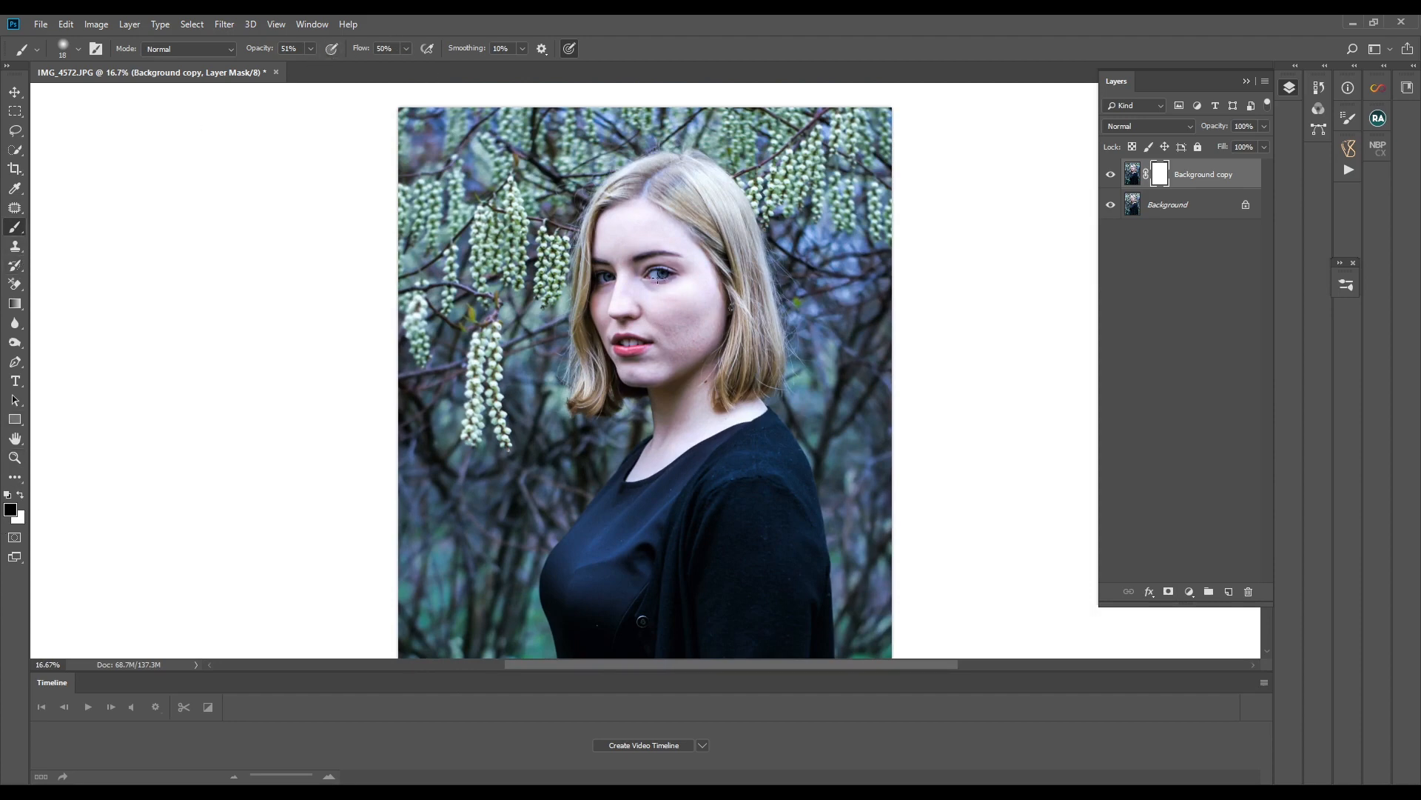
left_click_drag(657, 275, 665, 274)
left_click_drag(603, 282, 609, 277)
- Stamp all visible layers, including the masked Camera Raw copy, into a new layer and flatten the image
key("ctrl+shift+alt+e")
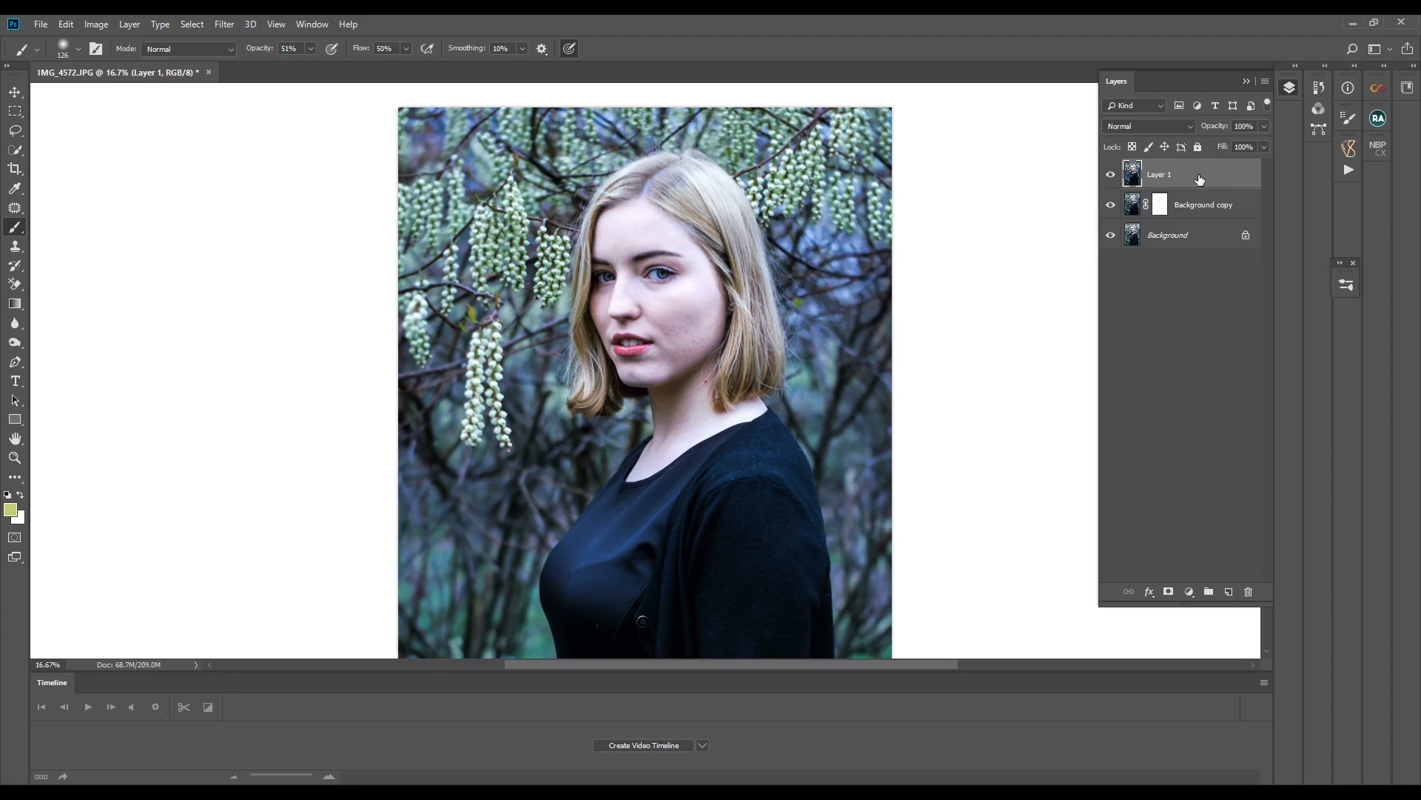
right_click(1200, 179)
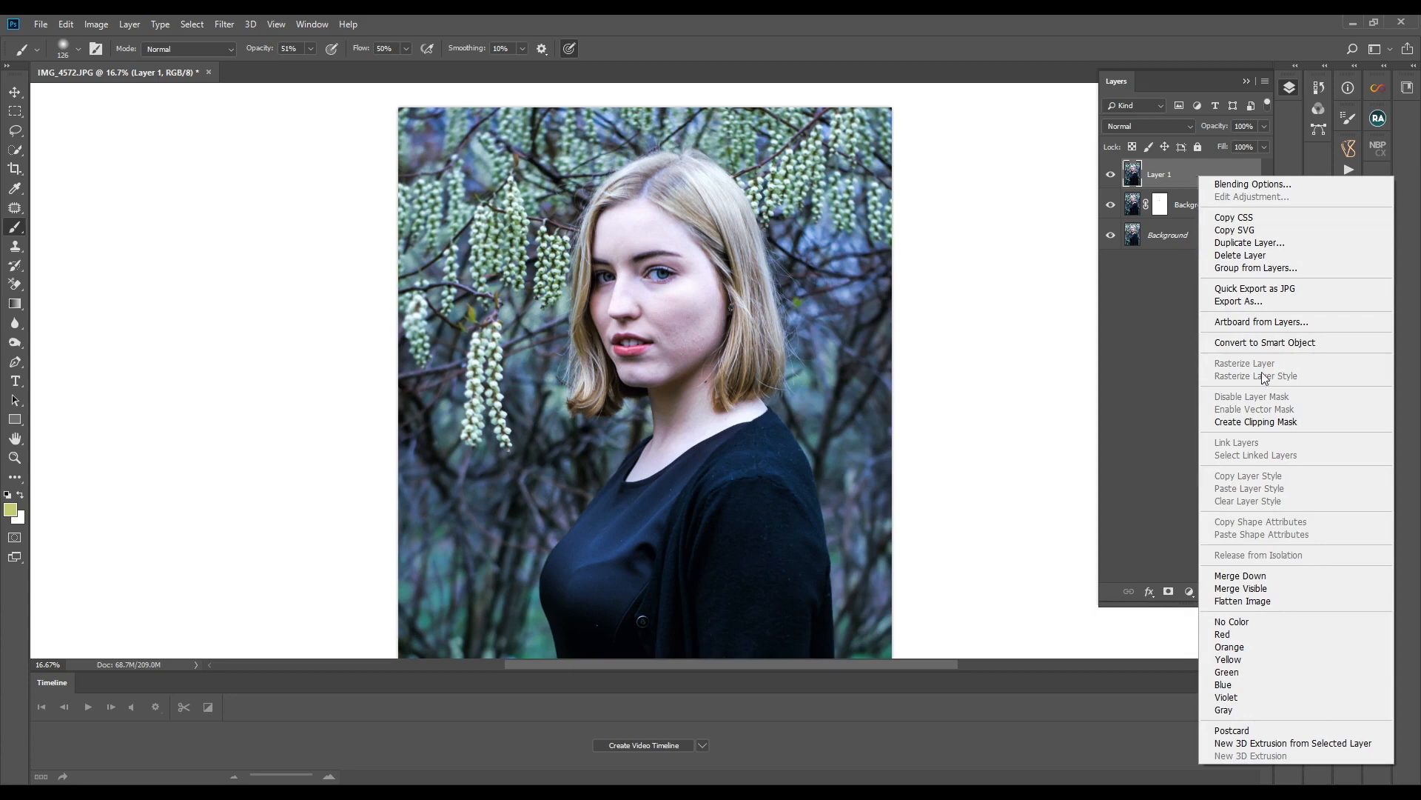
left_click(1252, 606)
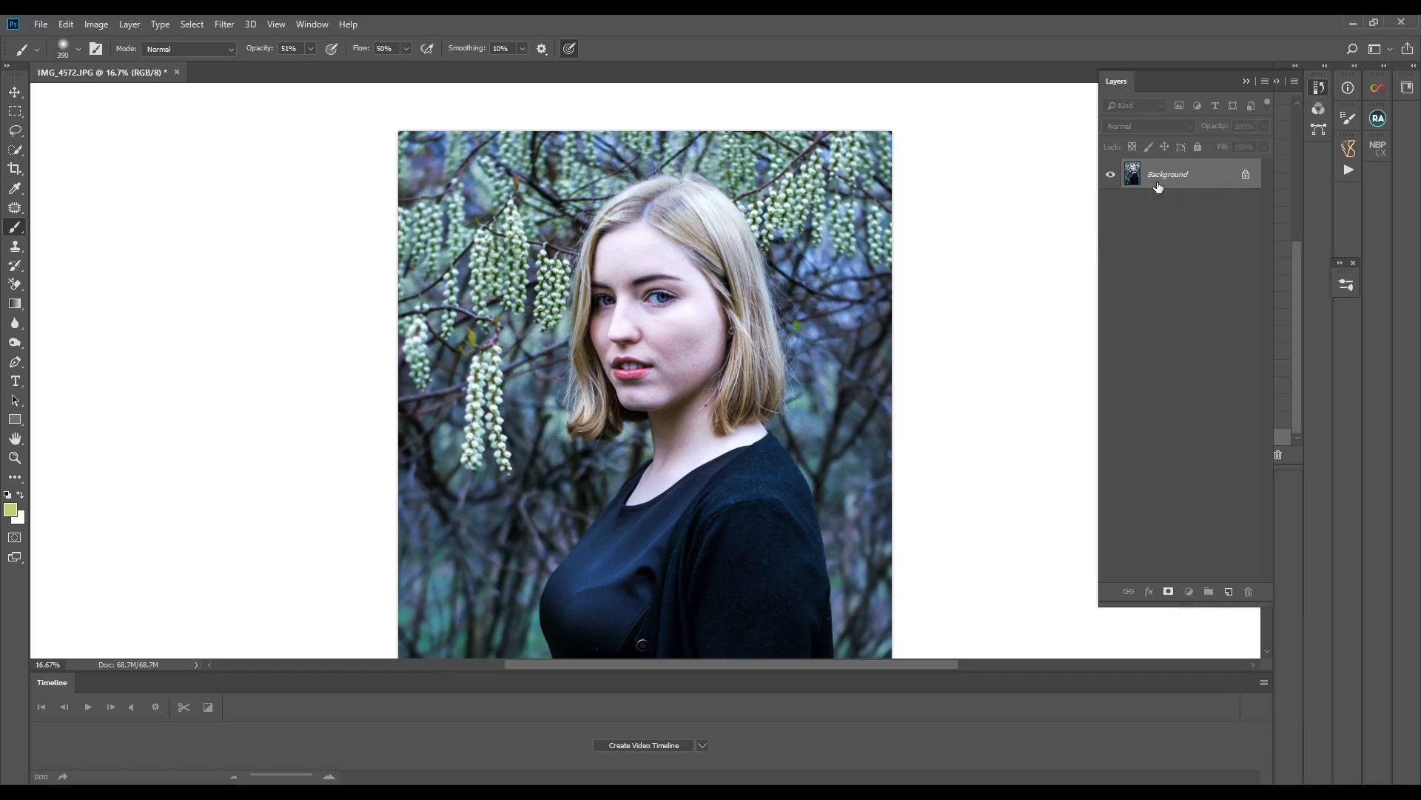
- Duplicate the flattened Background layer as Background copy in the same document
right_click(1158, 181)
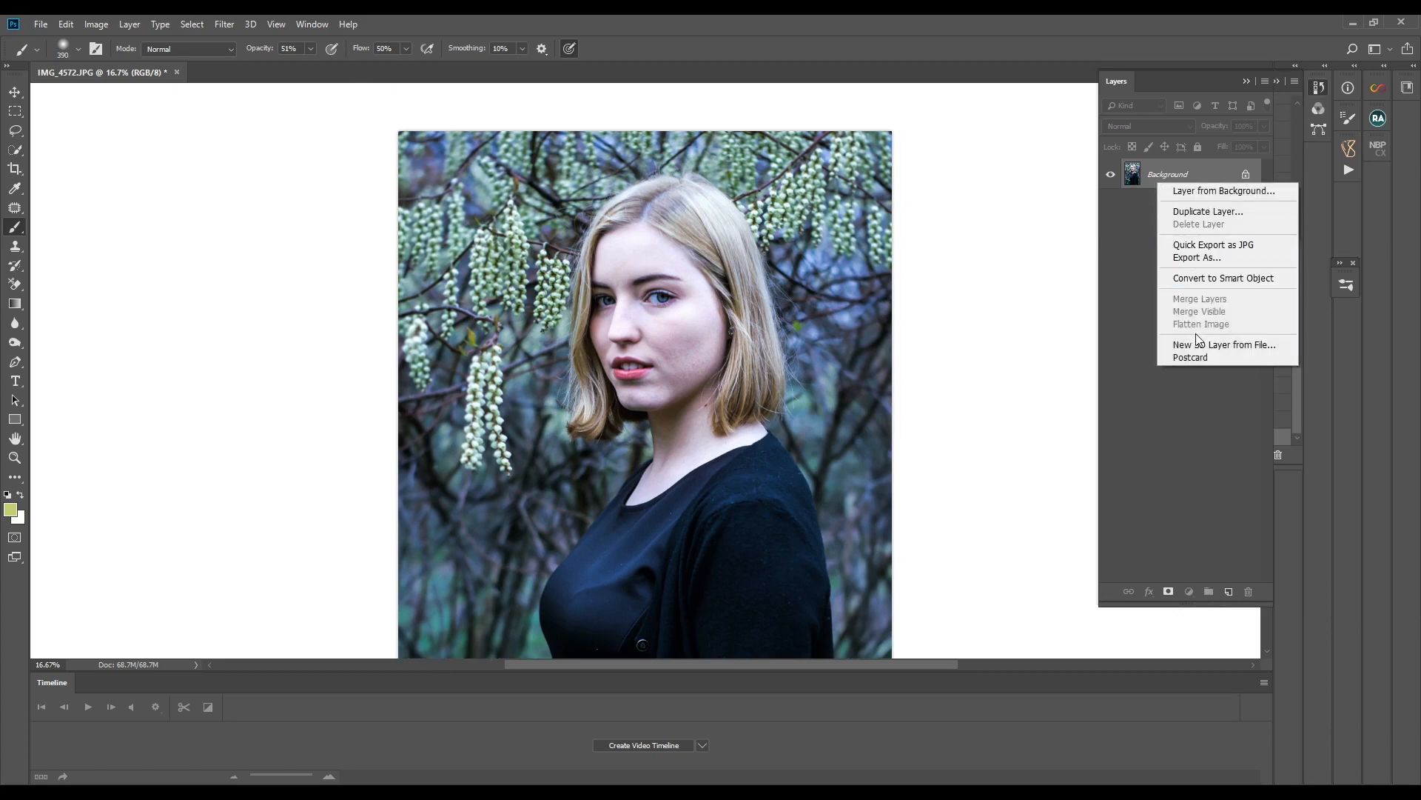
left_click(1201, 211)
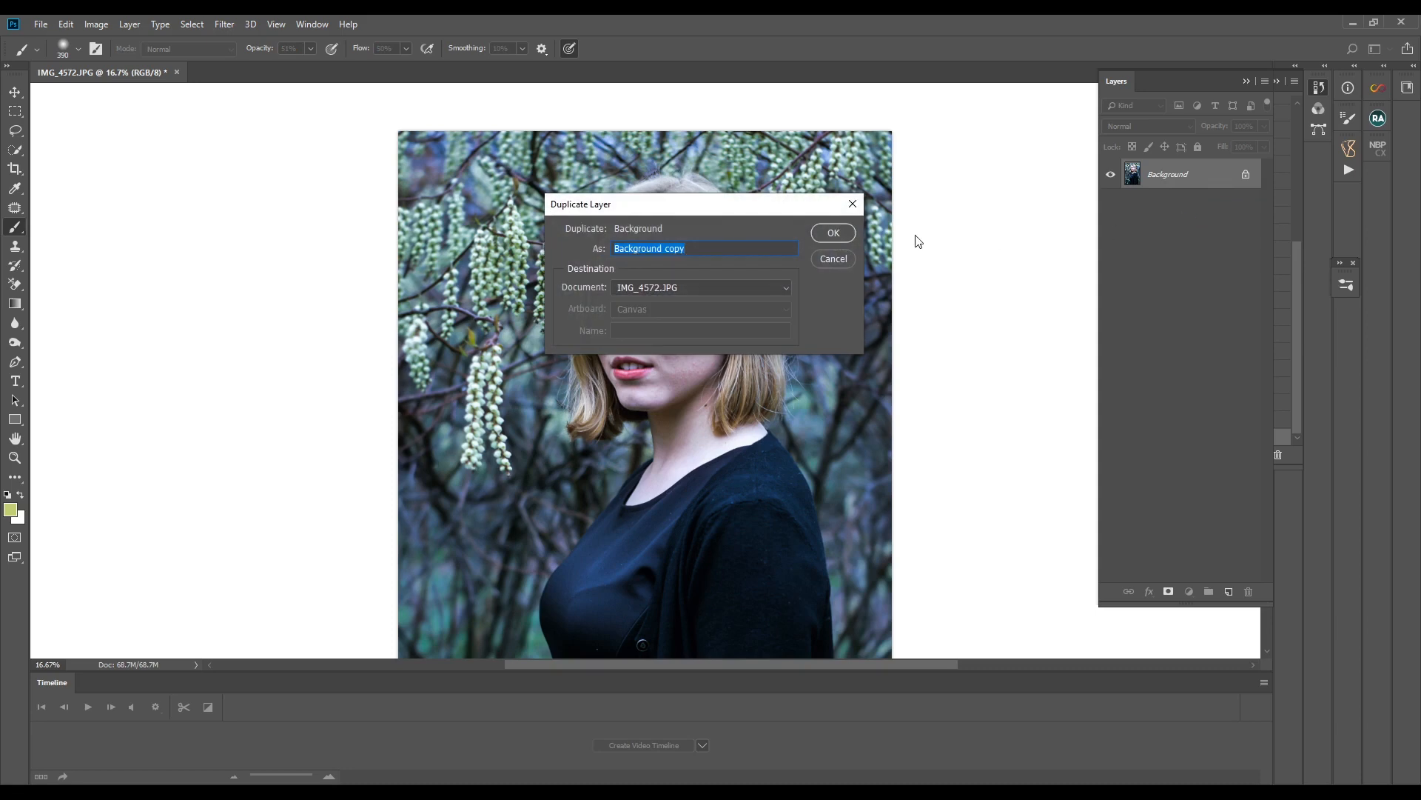
left_click(834, 232)
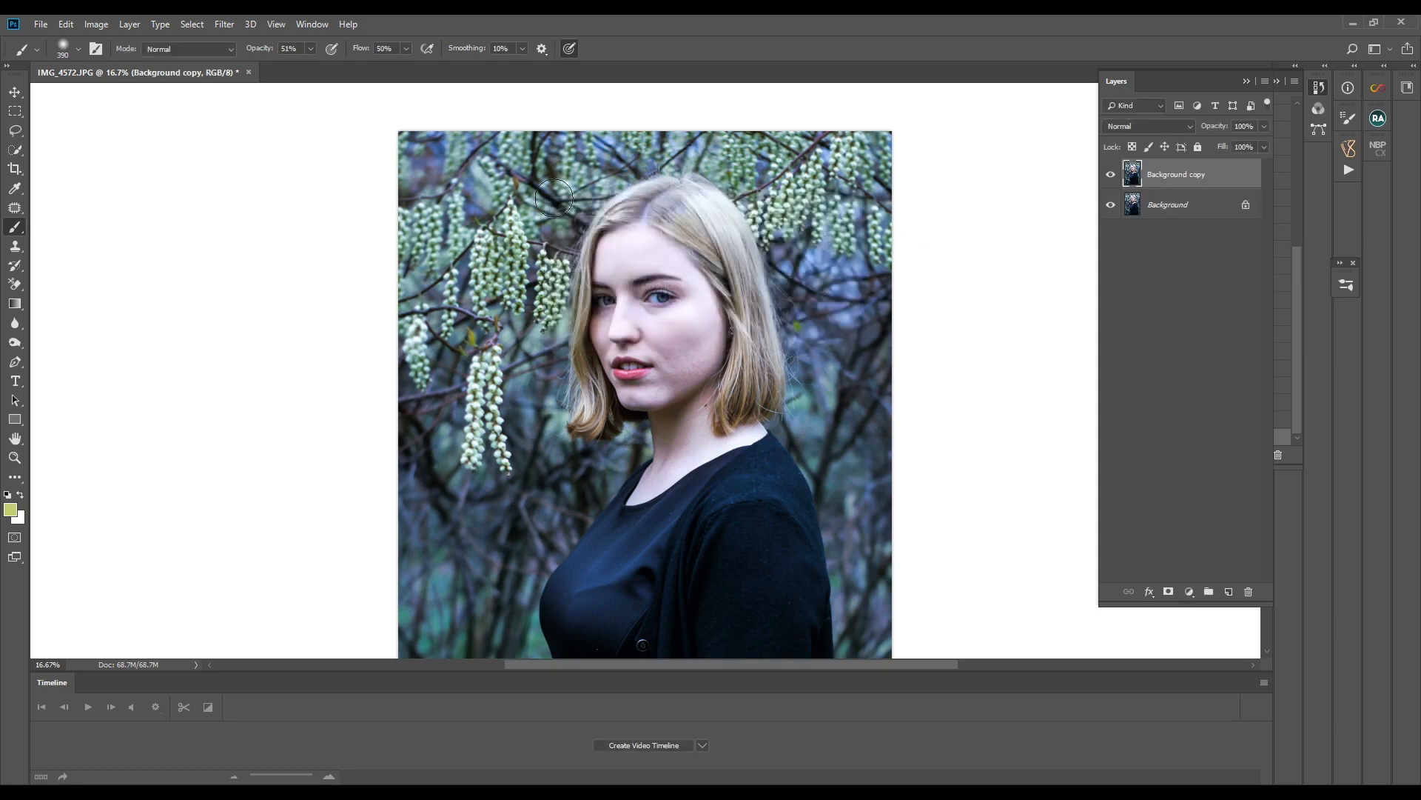
- Sharpen the copy with Unsharp Mask at Amount 50%, Radius 3.0 pixels and Threshold 0, and flatten the image
left_click(224, 22)
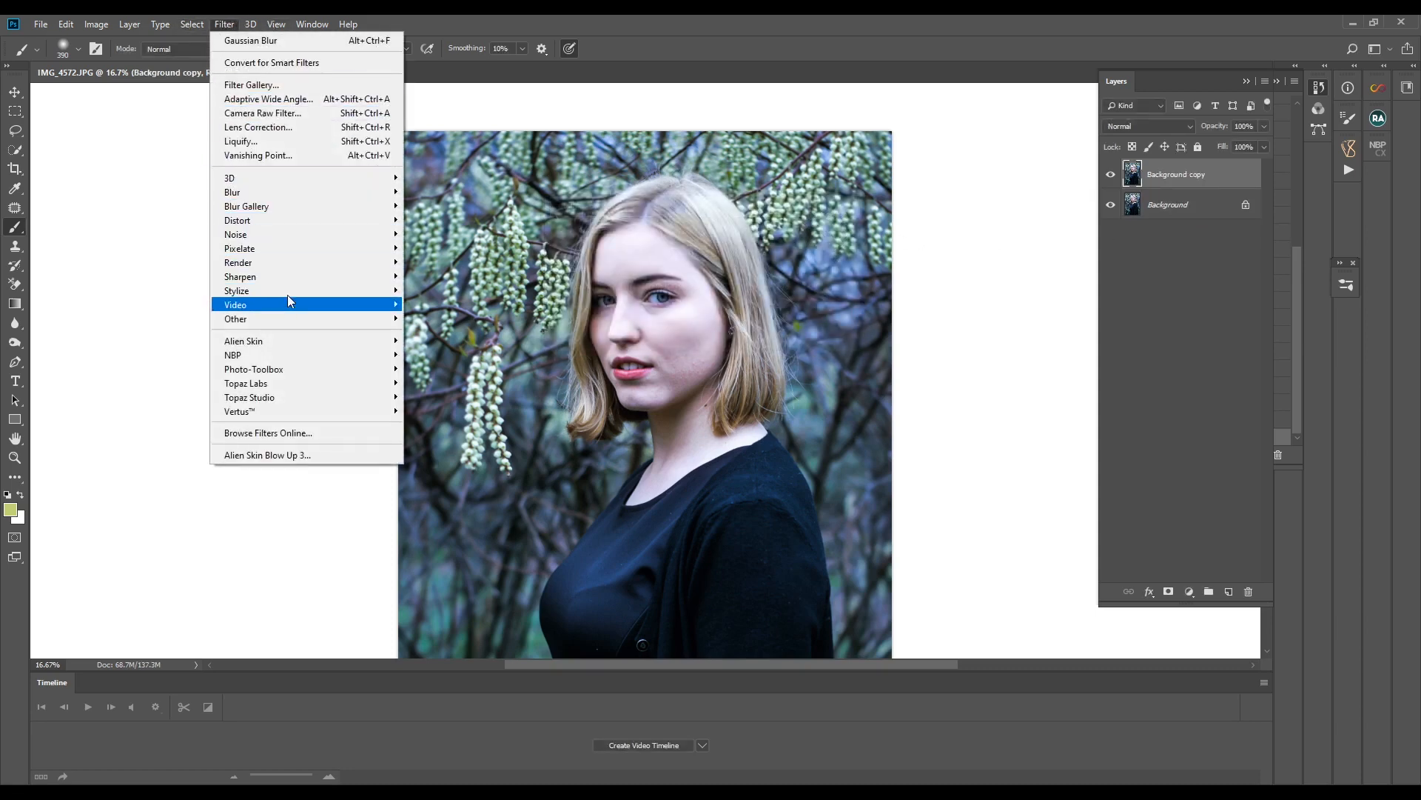
mouse_move(330, 278)
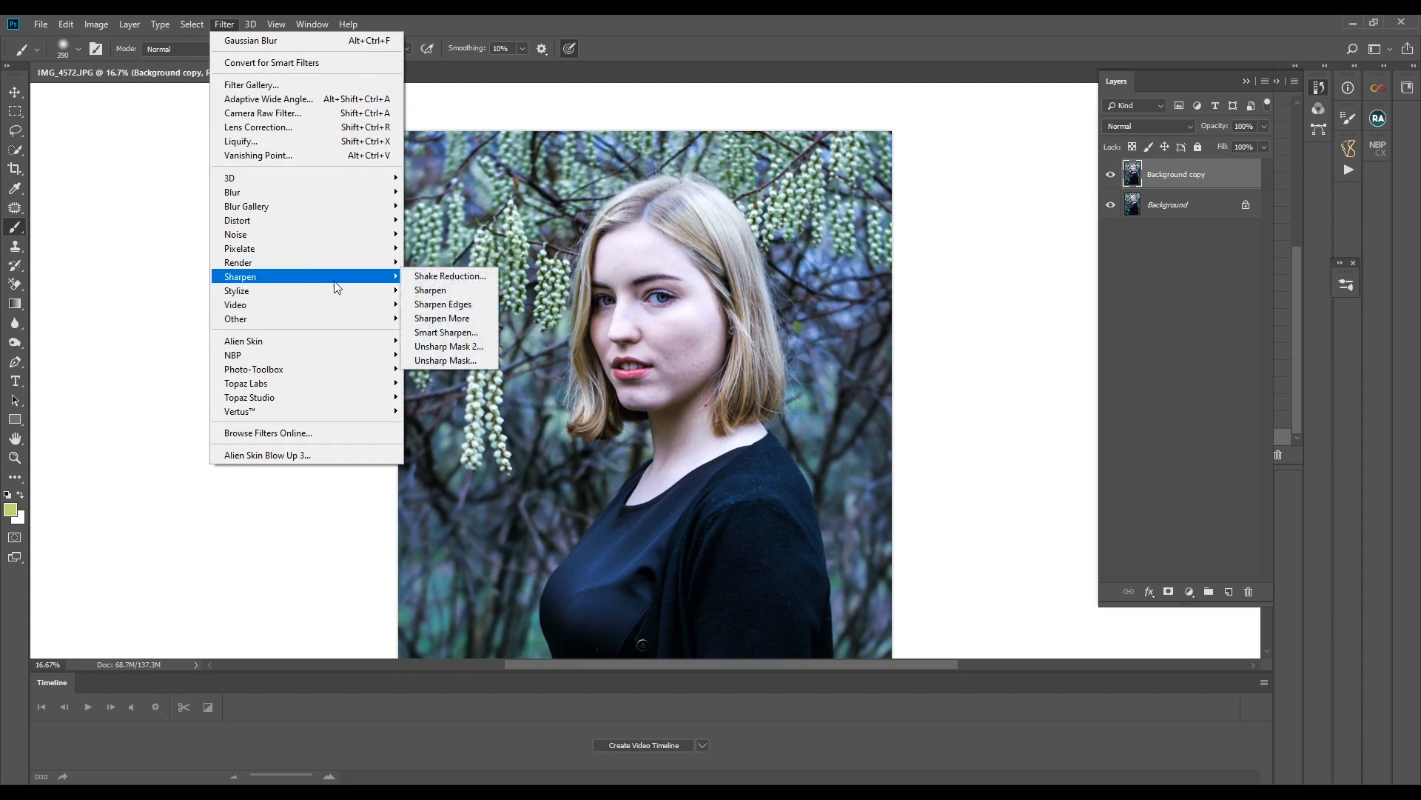
left_click(465, 366)
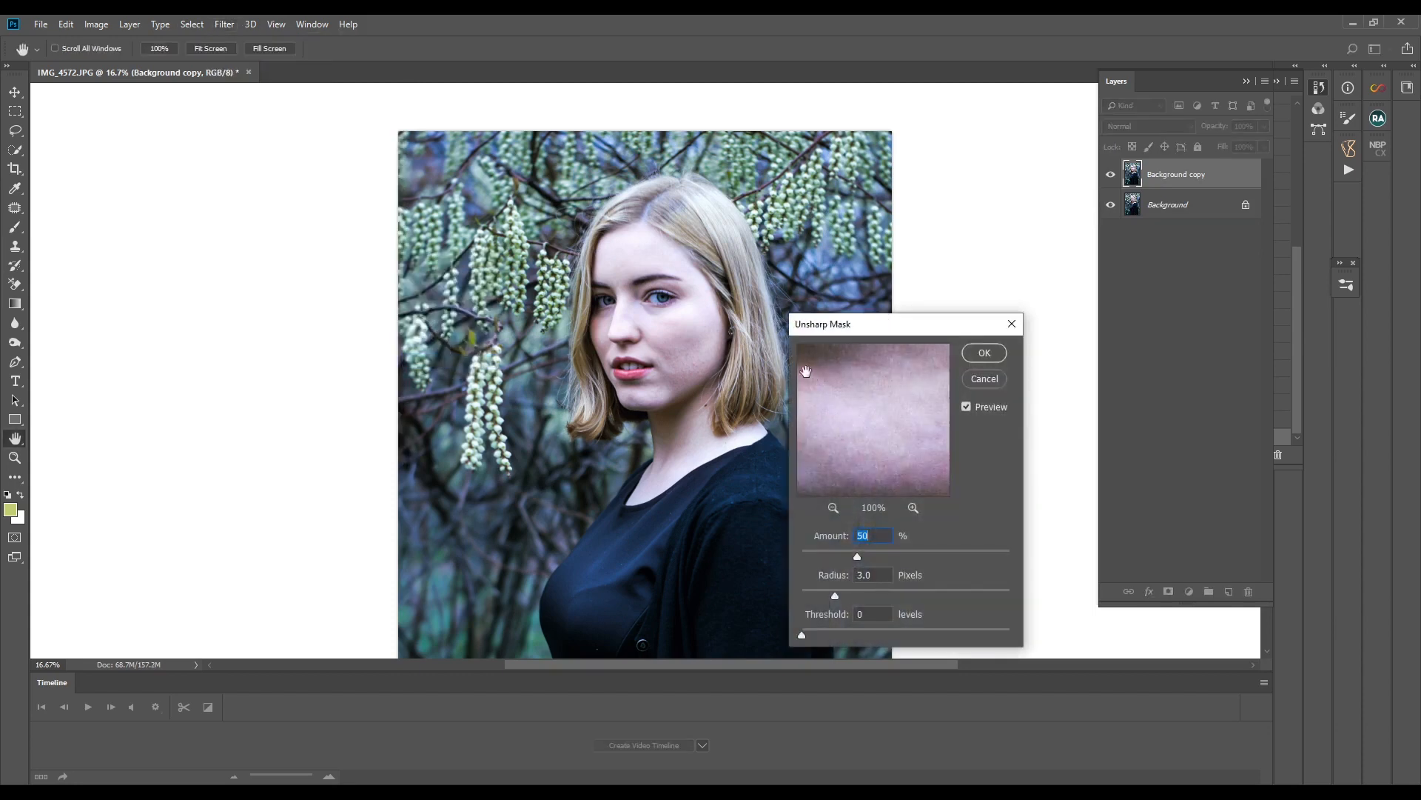
left_click(833, 508)
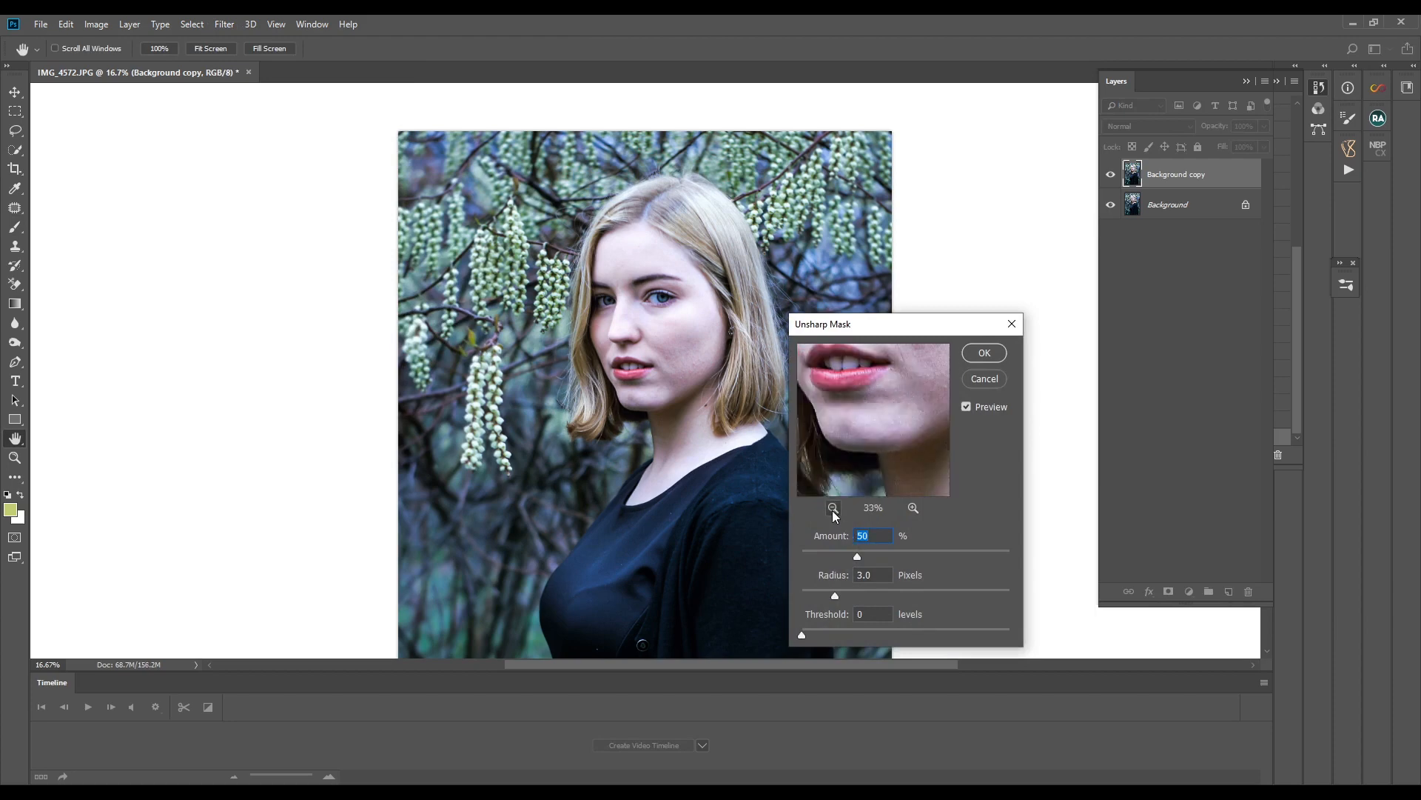
left_click(833, 508)
left_click(833, 508)
left_click_drag(892, 394, 882, 429)
left_click(989, 356)
key("b")
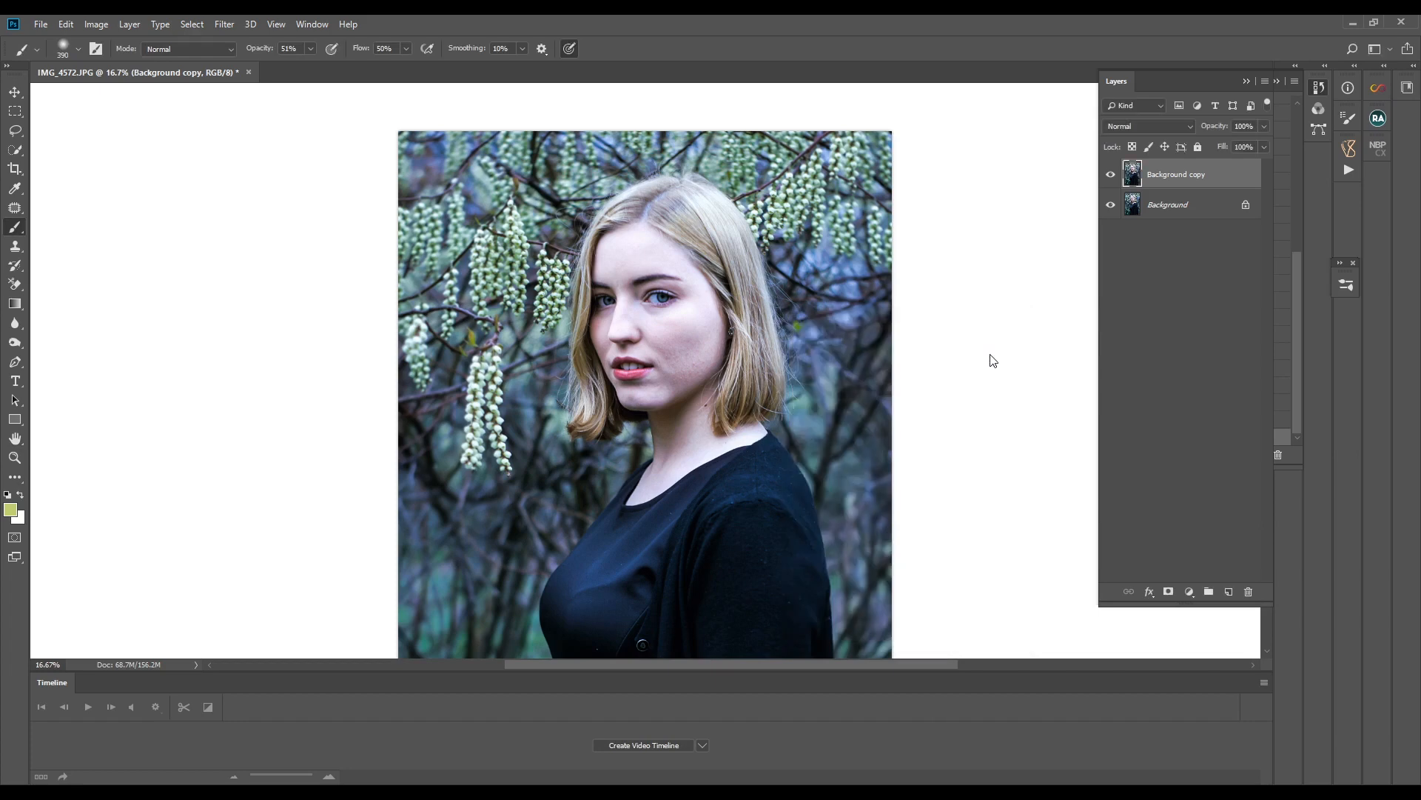
right_click(1183, 177)
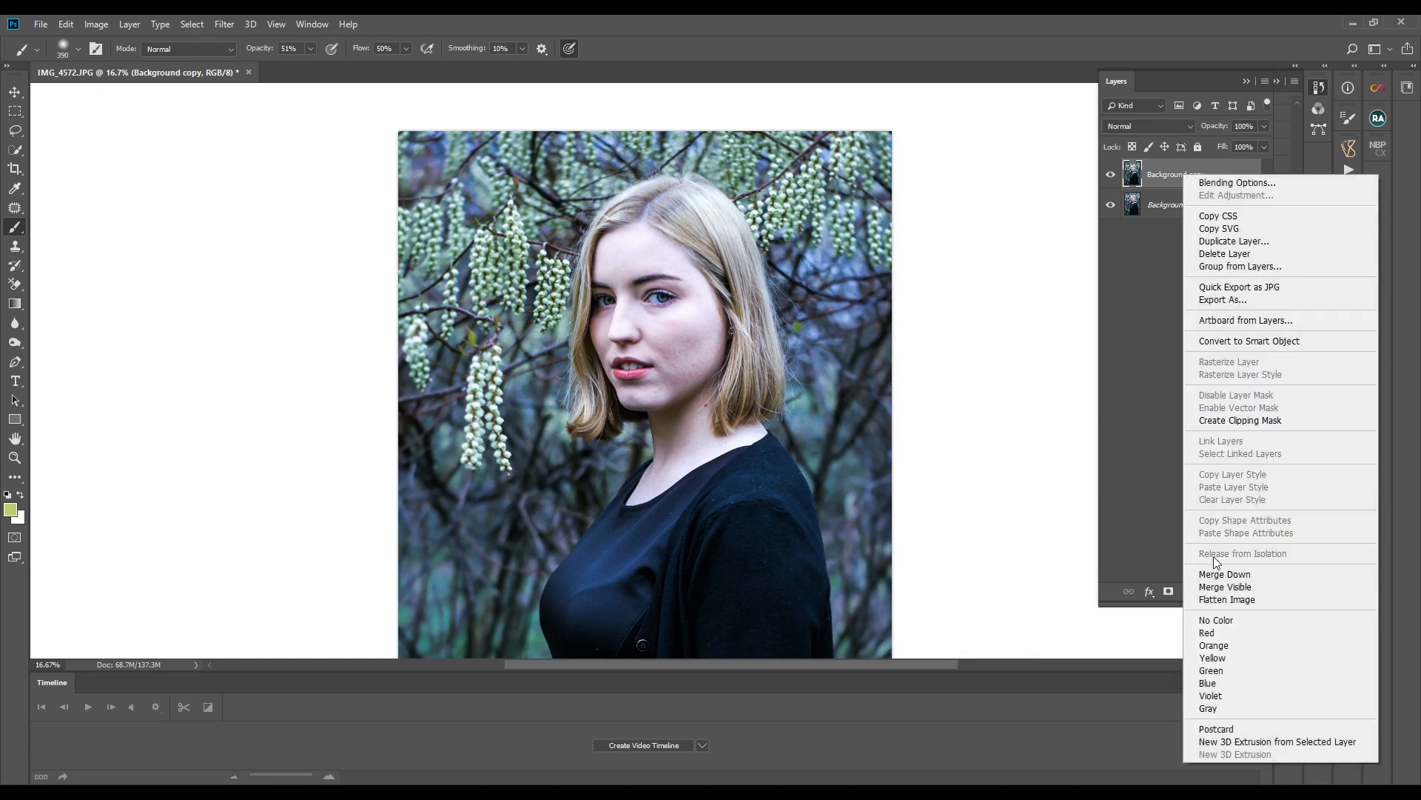
left_click(1223, 599)
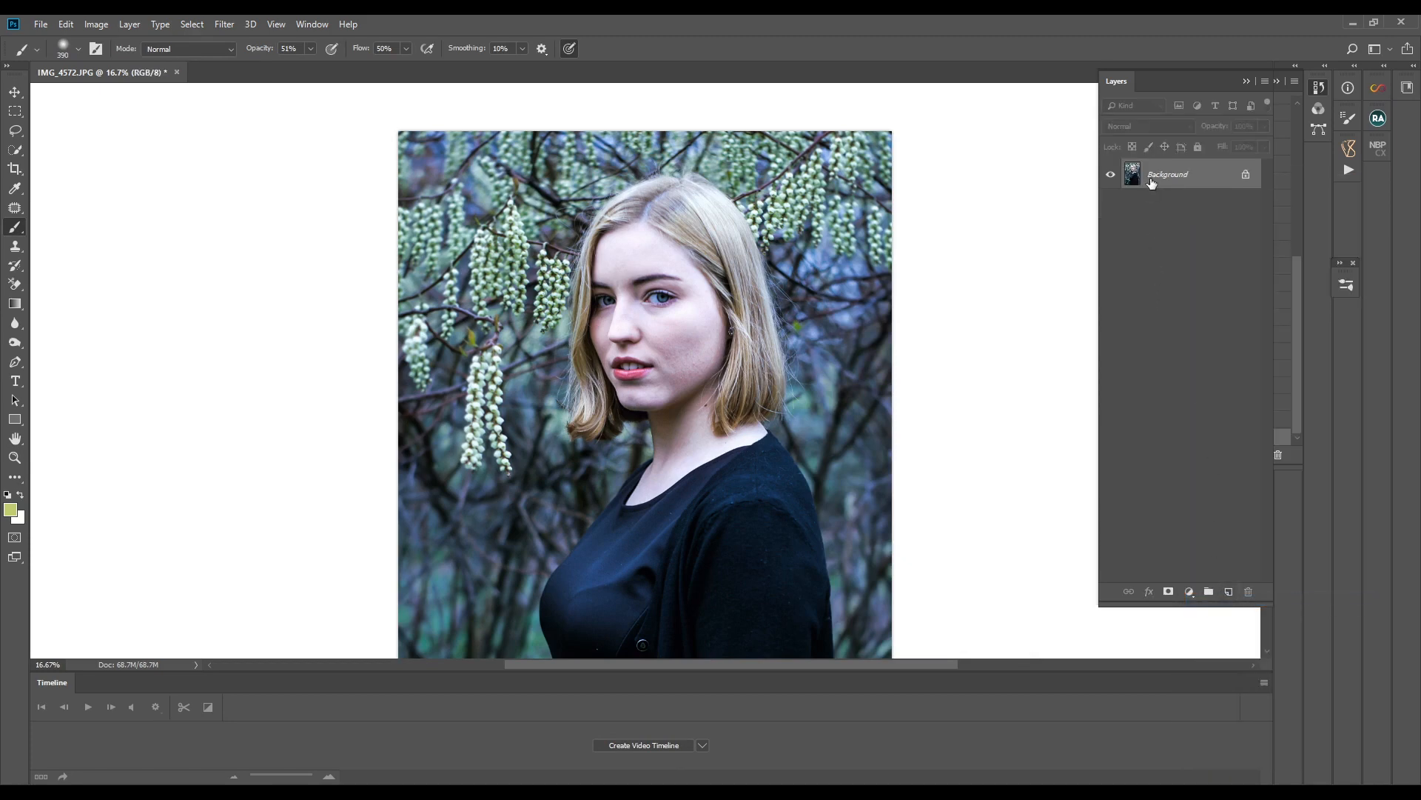
- Patch the blemishes on the lower cheek and along the jaw with clean nearby skin using the Patch tool
scroll(771, 455, "down", 3)
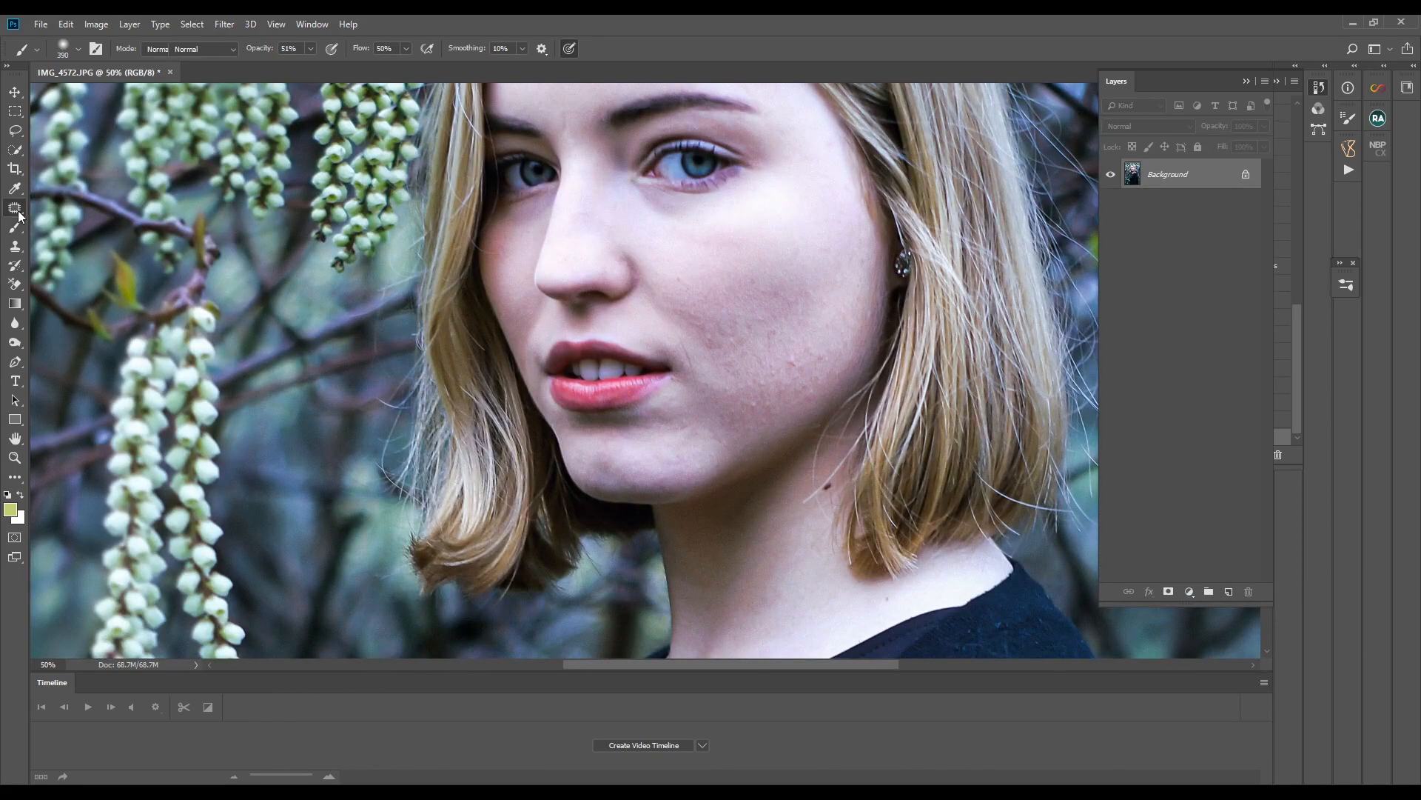
left_click(15, 207)
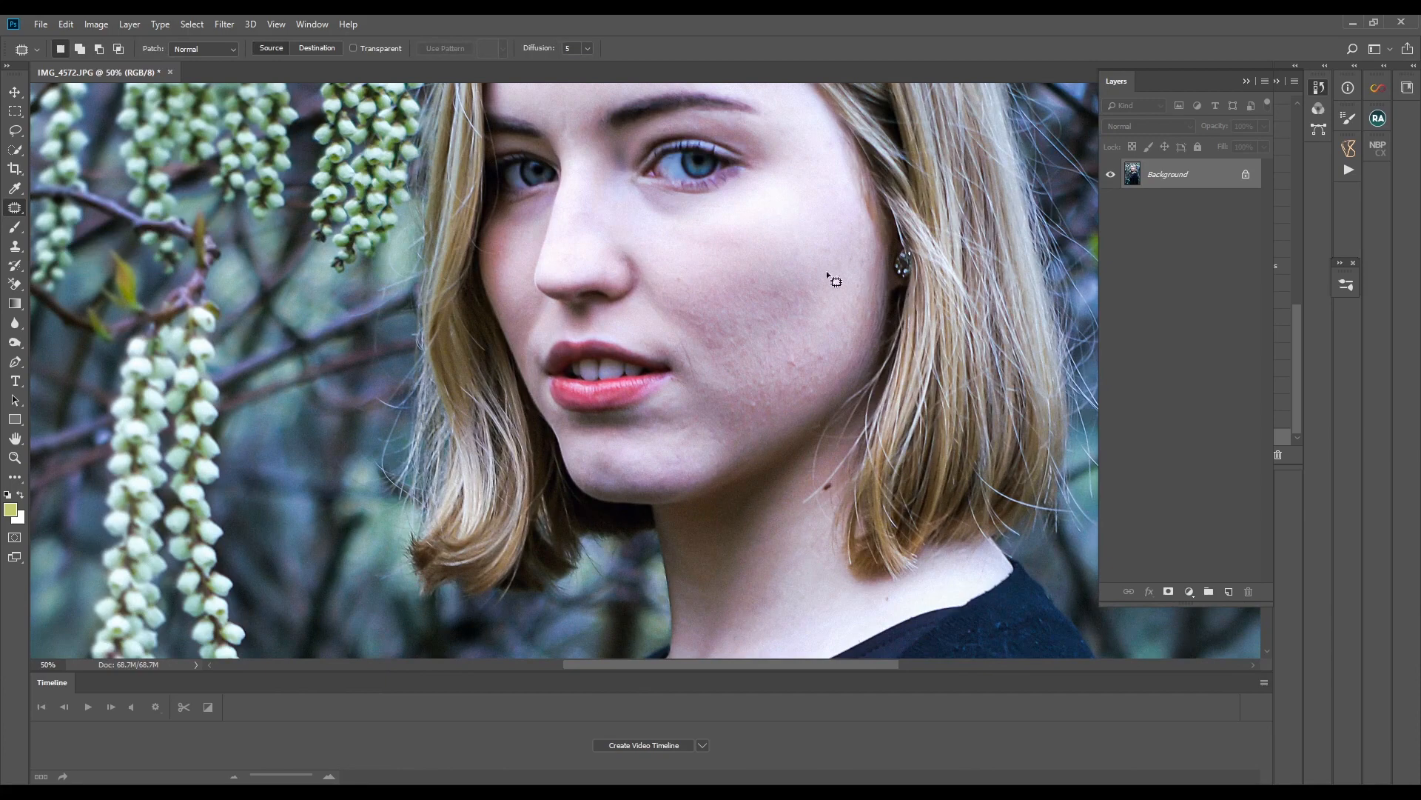
mouse_move(763, 325)
left_mouse_down()
mouse_move(761, 356)
mouse_move(773, 324)
mouse_move(752, 331)
mouse_move(777, 361)
mouse_move(803, 362)
mouse_move(763, 365)
mouse_move(842, 361)
mouse_move(830, 341)
mouse_move(821, 360)
mouse_move(828, 343)
mouse_move(775, 372)
mouse_move(816, 390)
mouse_move(810, 365)
mouse_move(746, 406)
mouse_move(794, 378)
mouse_move(765, 421)
mouse_move(755, 392)
mouse_move(744, 407)
mouse_move(745, 354)
left_mouse_up()
key("ctrl+d")
key("ctrl+d")
key("ctrl+d")
key("ctrl+d")
key("ctrl+d")
mouse_move(746, 360)
left_mouse_down()
mouse_move(778, 354)
mouse_move(766, 350)
left_mouse_up()
key("ctrl+d")
mouse_move(768, 361)
left_mouse_down()
mouse_move(783, 348)
mouse_move(774, 386)
mouse_move(763, 362)
left_mouse_up()
key("ctrl+d")
left_click(778, 357)
left_click_drag(806, 380, 770, 370)
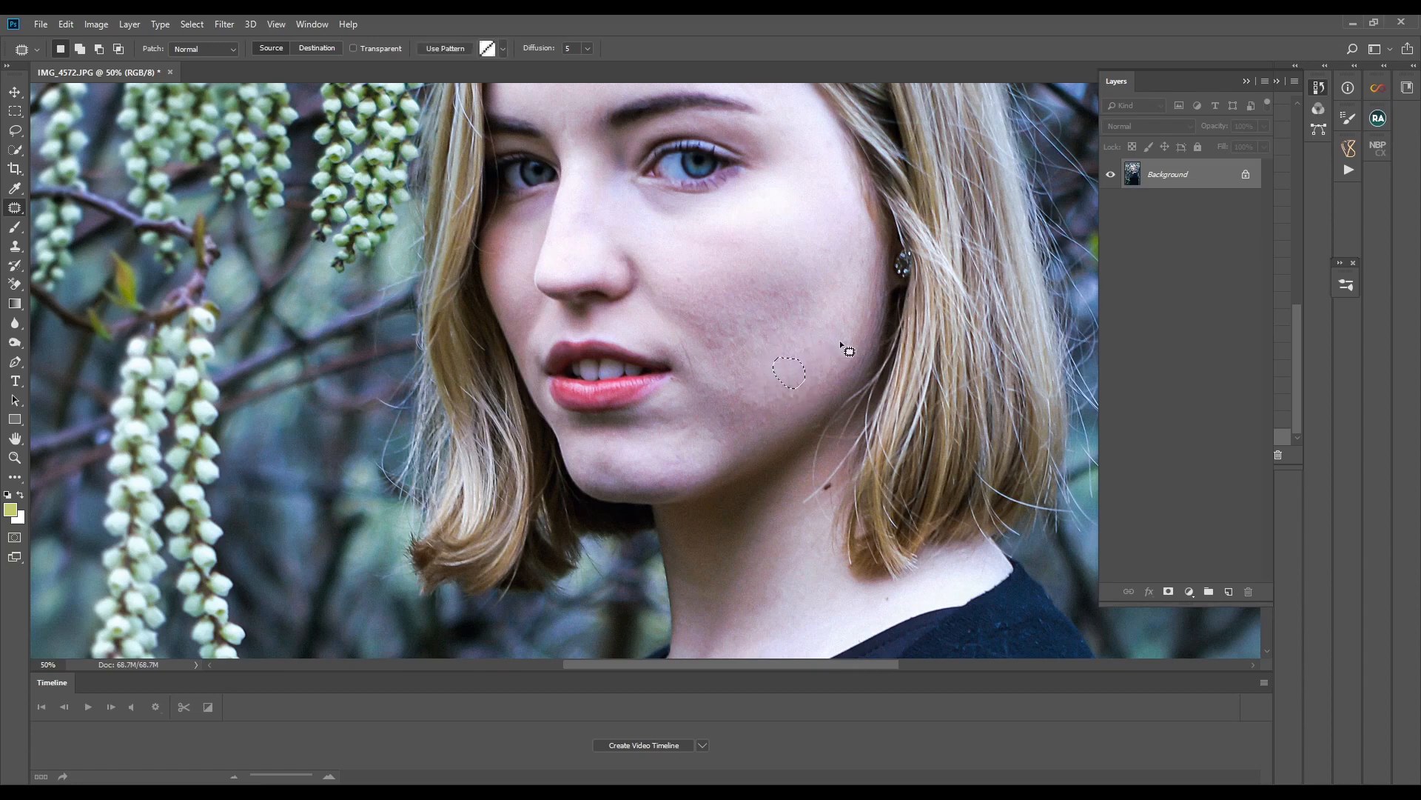
left_click(821, 356)
left_click_drag(814, 373, 803, 367)
left_click(822, 356)
left_click_drag(766, 415, 832, 349)
left_click(831, 349)
mouse_move(740, 433)
left_mouse_down()
mouse_move(723, 412)
mouse_move(774, 393)
left_mouse_up()
left_click(829, 355)
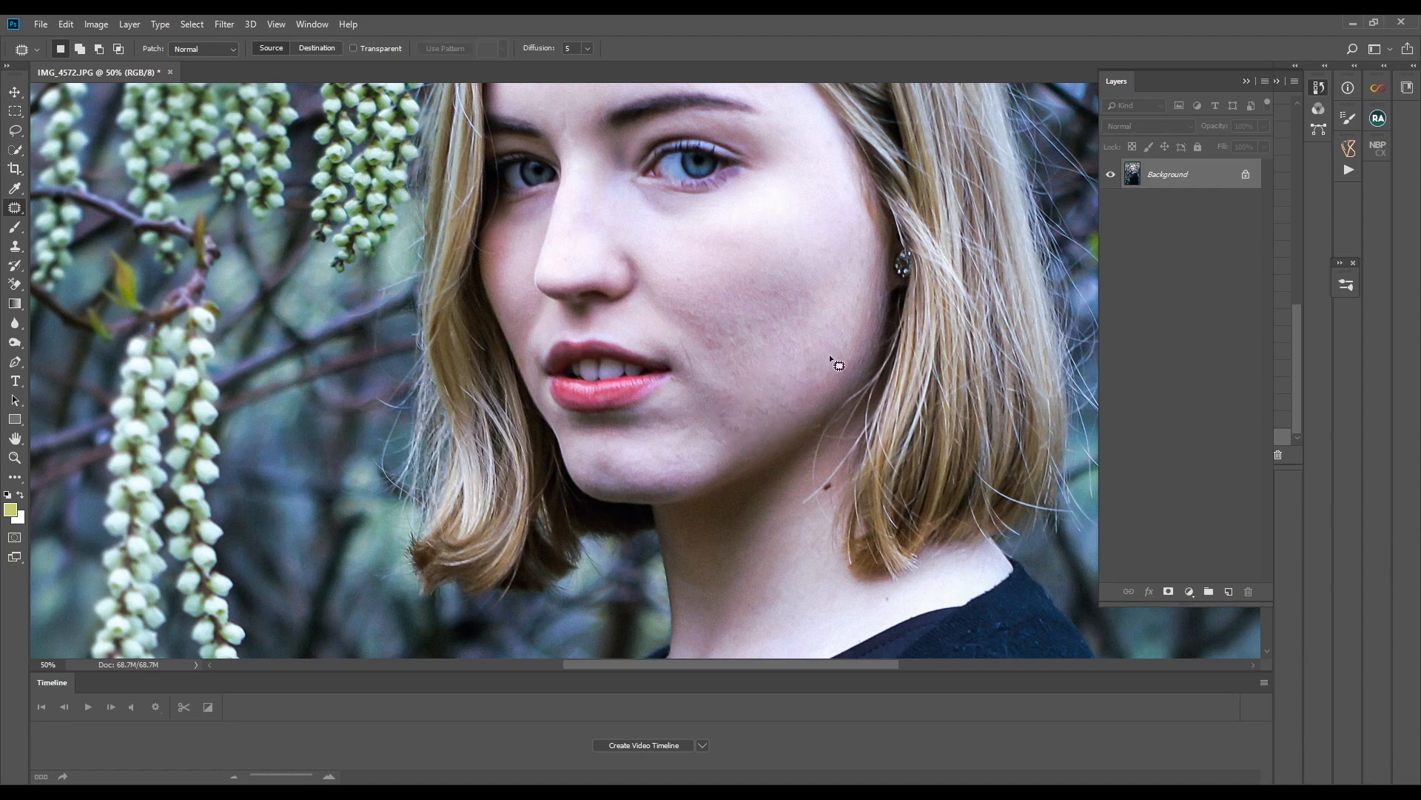
- Patch the uneven texture and small spots across the middle of the cheek with smoother adjacent skin
mouse_move(744, 352)
left_mouse_down()
mouse_move(733, 320)
mouse_move(770, 336)
mouse_move(789, 284)
mouse_move(741, 318)
left_mouse_up()
left_click(823, 337)
mouse_move(767, 323)
left_mouse_down()
mouse_move(795, 326)
mouse_move(745, 312)
mouse_move(771, 297)
left_mouse_up()
left_click(838, 304)
left_click(817, 291)
mouse_move(755, 297)
left_mouse_down()
mouse_move(791, 296)
mouse_move(740, 296)
mouse_move(792, 301)
mouse_move(742, 295)
left_mouse_up()
left_click(806, 305)
left_click(691, 298)
mouse_move(757, 311)
left_mouse_down()
mouse_move(725, 305)
mouse_move(718, 325)
mouse_move(710, 294)
left_mouse_up()
mouse_move(714, 307)
left_mouse_down()
mouse_move(762, 282)
mouse_move(718, 340)
mouse_move(733, 281)
left_mouse_up()
left_click(790, 268)
left_click_drag(729, 304, 777, 296)
mouse_move(770, 285)
left_mouse_down()
mouse_move(781, 302)
mouse_move(772, 287)
left_mouse_up()
left_click_drag(776, 315, 805, 320)
left_click_drag(766, 299, 796, 345)
mouse_move(812, 326)
left_mouse_down()
mouse_move(802, 353)
mouse_move(828, 352)
left_mouse_up()
mouse_move(794, 358)
left_mouse_down()
mouse_move(802, 406)
mouse_move(800, 388)
mouse_move(737, 379)
left_mouse_up()
left_click_drag(738, 392, 764, 392)
scroll(774, 371, "down", 1)
mouse_move(786, 333)
left_mouse_down()
mouse_move(850, 350)
mouse_move(882, 264)
mouse_move(783, 342)
left_mouse_up()
left_click_drag(826, 334, 803, 317)
left_click(794, 309)
- Patch the remaining skin flaws between the mouth and the cheek with clean skin and clear the selection
scroll(794, 310, "down", 2)
scroll(794, 310, "up", 1)
left_click_drag(634, 421, 638, 419)
mouse_move(637, 433)
left_mouse_down()
mouse_move(699, 429)
mouse_move(684, 388)
left_mouse_up()
left_click(734, 389)
left_click_drag(679, 404, 720, 397)
left_click(730, 385)
scroll(738, 377, "up", 2)
mouse_move(670, 331)
left_mouse_down()
mouse_move(695, 347)
mouse_move(674, 335)
left_mouse_up()
left_click_drag(684, 342, 721, 337)
left_click_drag(692, 335, 696, 342)
left_click(764, 323)
mouse_move(690, 352)
left_mouse_down()
mouse_move(755, 327)
mouse_move(728, 373)
left_mouse_up()
left_click(795, 337)
mouse_move(732, 374)
left_mouse_down()
mouse_move(771, 369)
mouse_move(724, 380)
mouse_move(786, 346)
mouse_move(733, 321)
left_mouse_up()
left_click(800, 321)
scroll(798, 318, "down", 1)
mouse_move(737, 331)
left_mouse_down()
mouse_move(783, 334)
mouse_move(746, 328)
left_mouse_up()
mouse_move(749, 338)
left_mouse_down()
mouse_move(799, 305)
mouse_move(755, 307)
left_mouse_up()
left_click_drag(749, 330, 809, 312)
mouse_move(729, 328)
left_mouse_down()
mouse_move(755, 344)
mouse_move(778, 333)
left_mouse_up()
left_click_drag(749, 299, 793, 288)
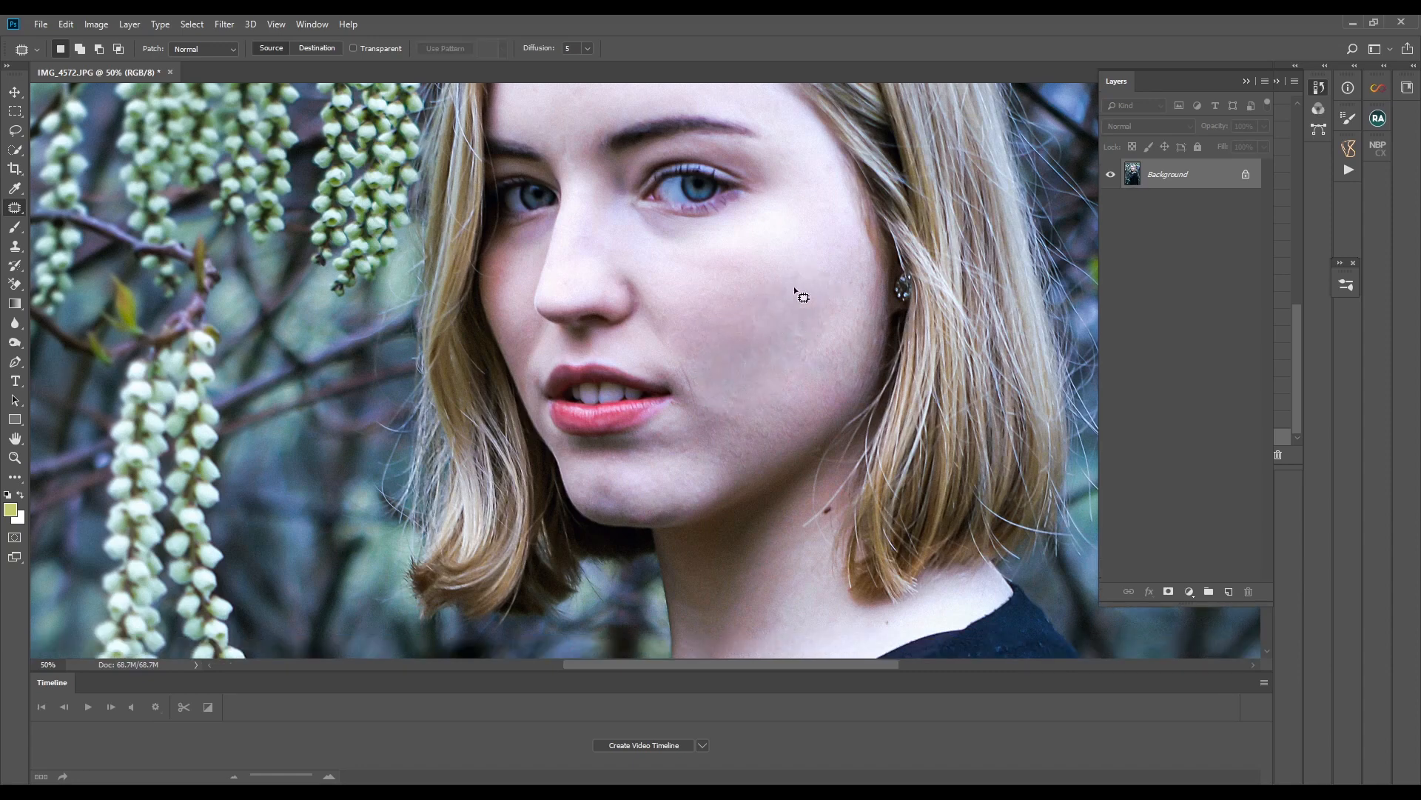
key("ctrl+d")
- Duplicate the retouched Background layer, keeping the name Background copy
scroll(806, 370, "up", 4)
key("ctrl+minus")
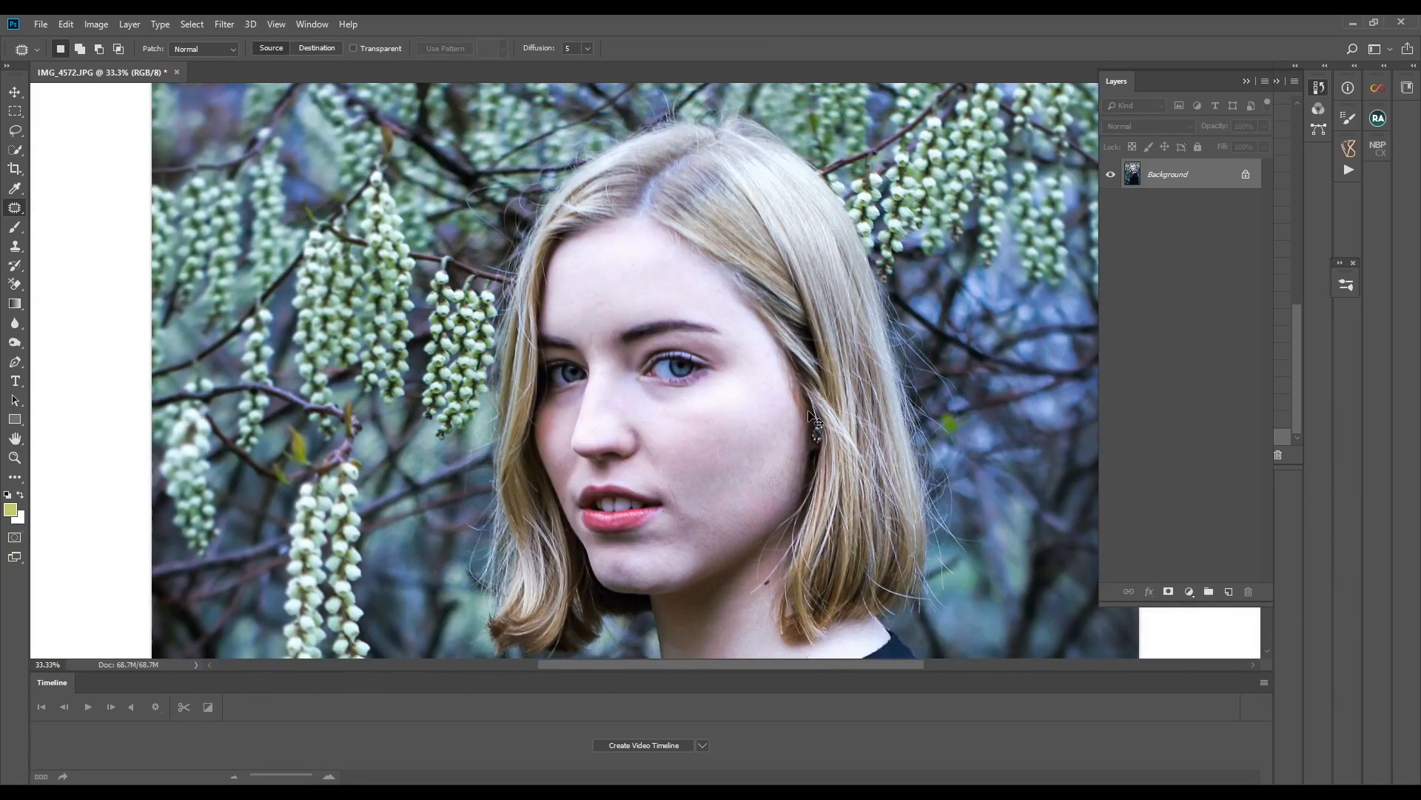
right_click(1197, 169)
left_click(1209, 194)
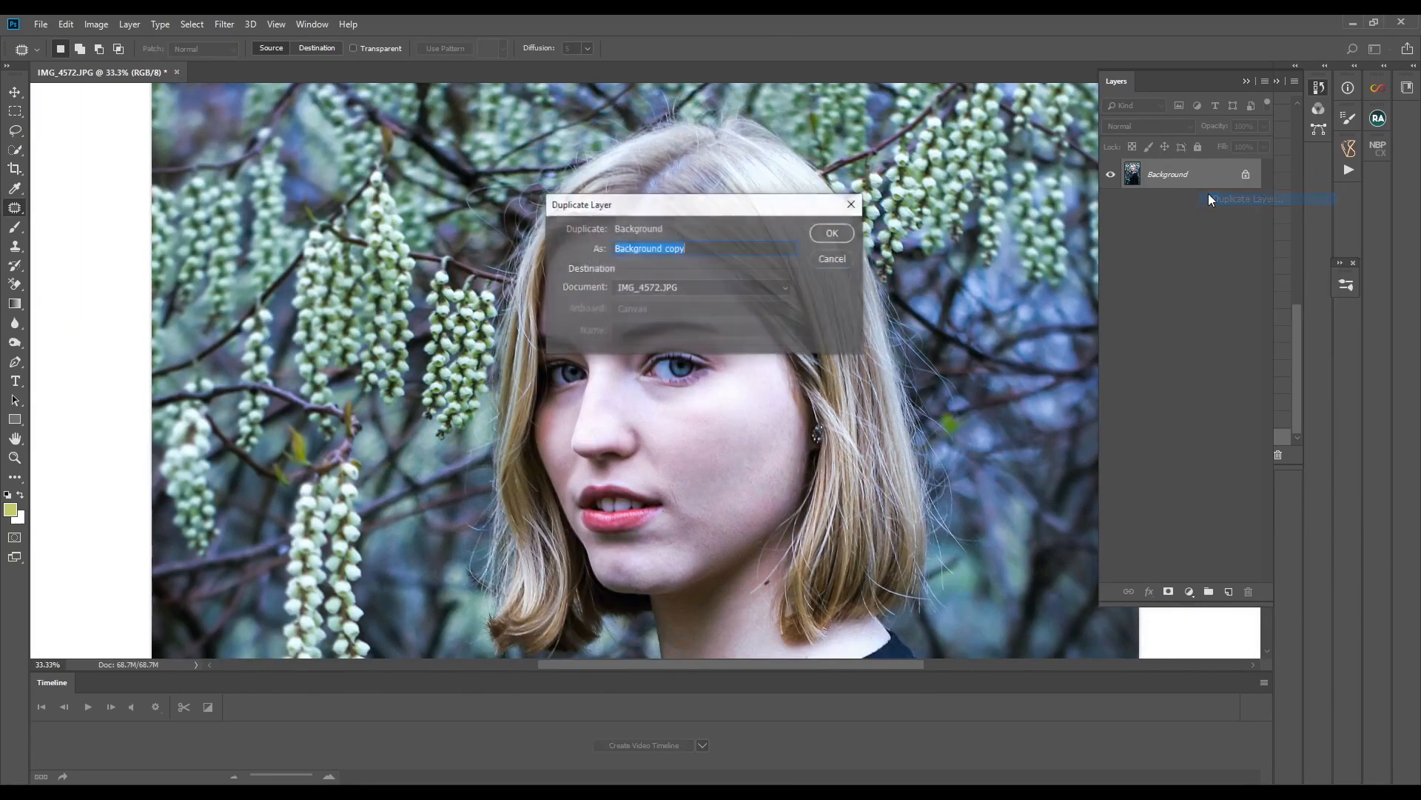
left_click(834, 233)
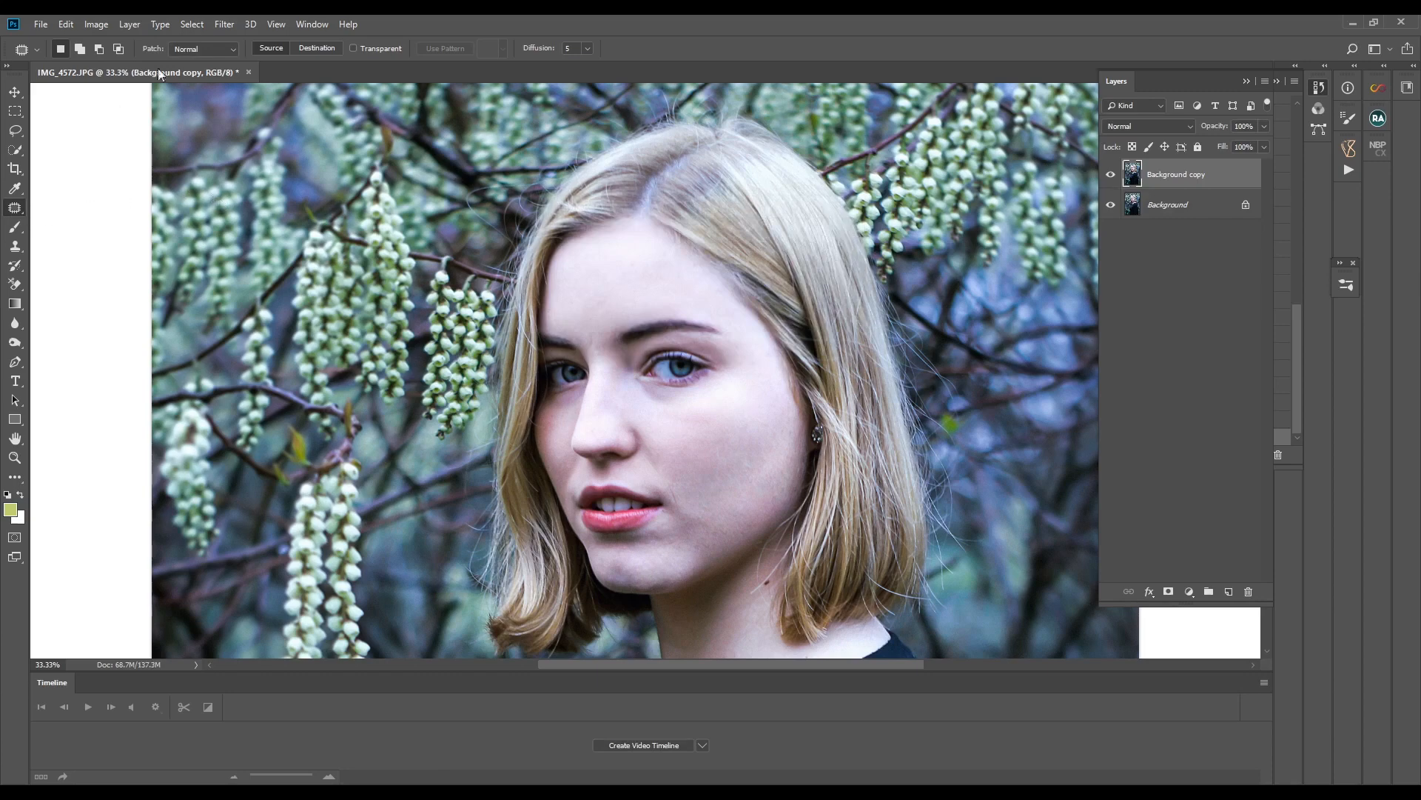
- Convert the Background copy layer into a smart object so its filters stay editable
right_click(1157, 176)
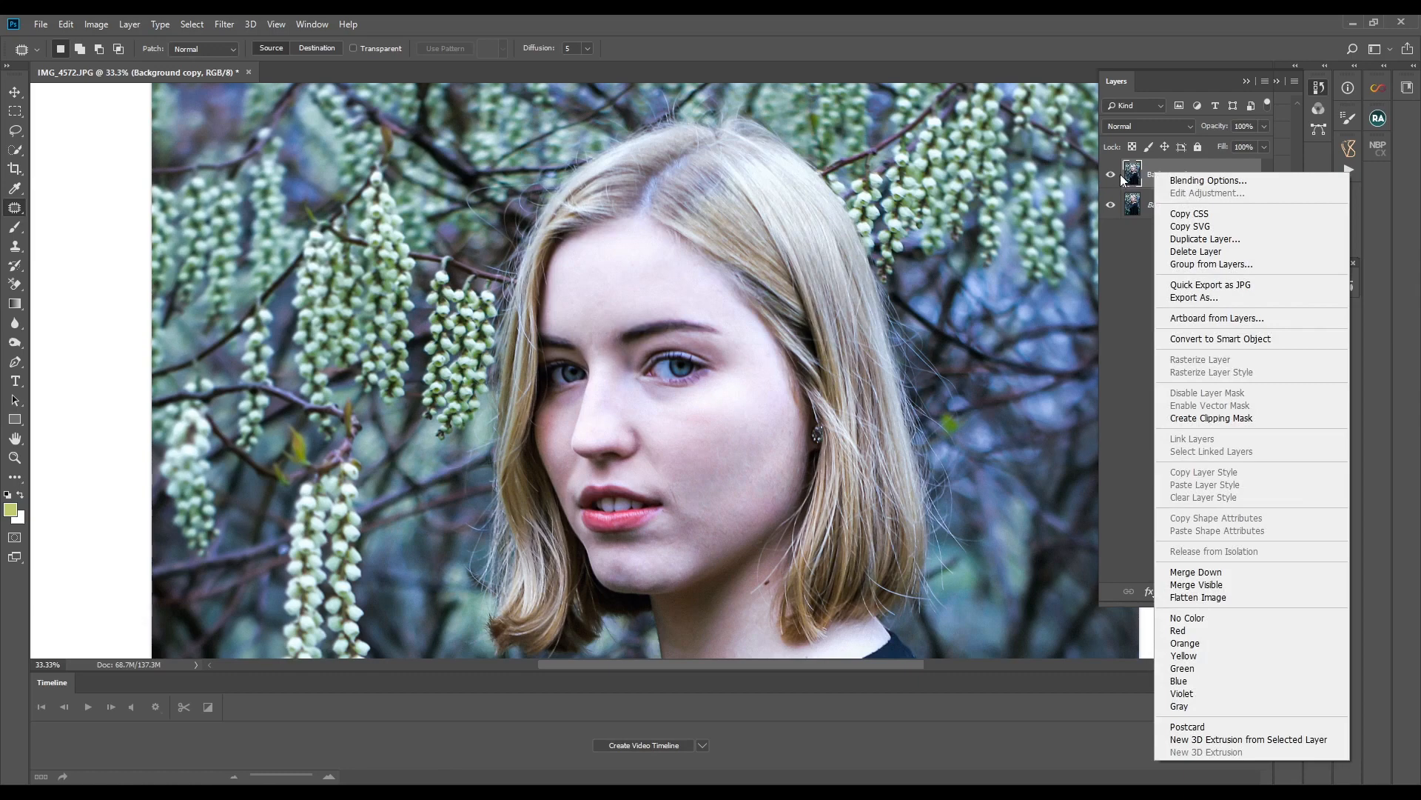
key("Escape")
left_click(220, 26)
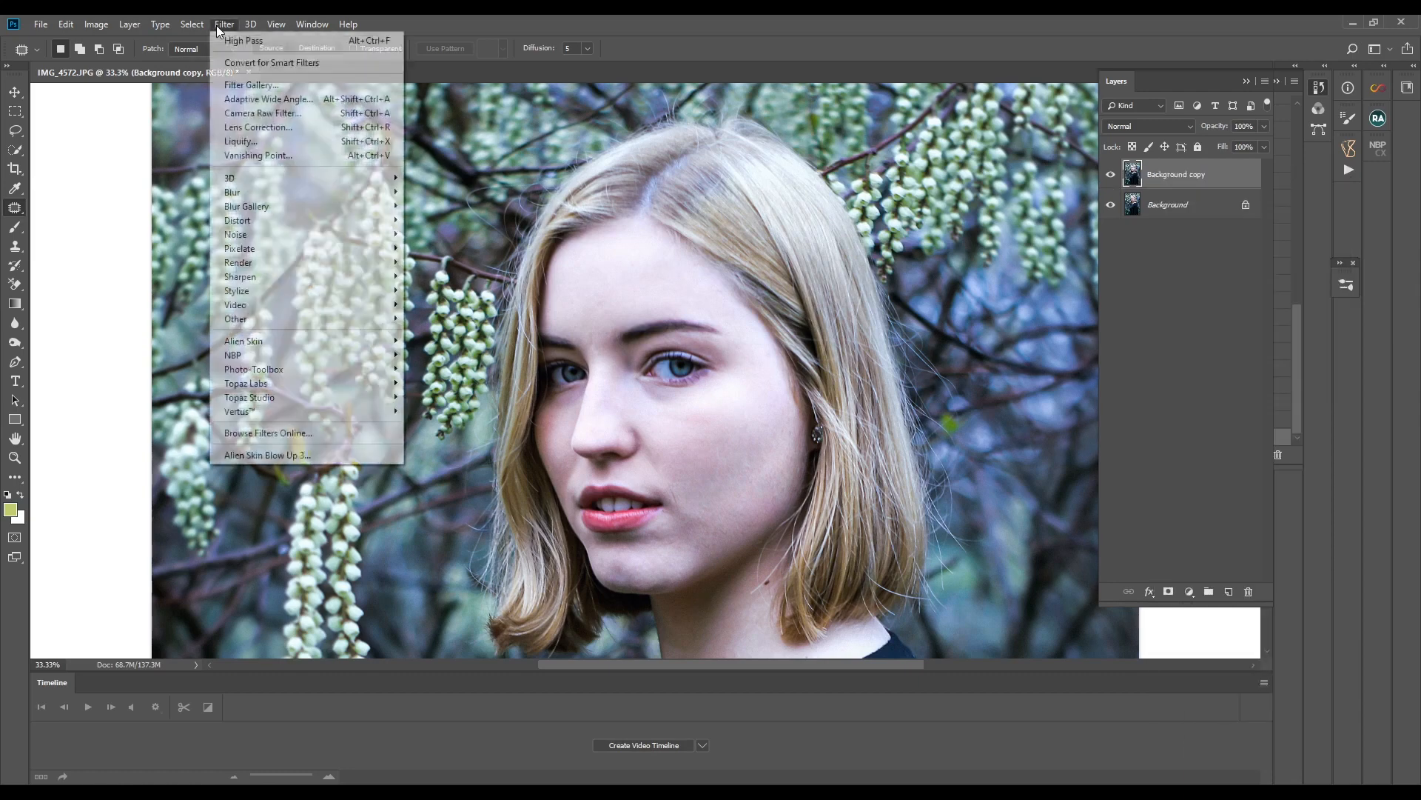
left_click(237, 65)
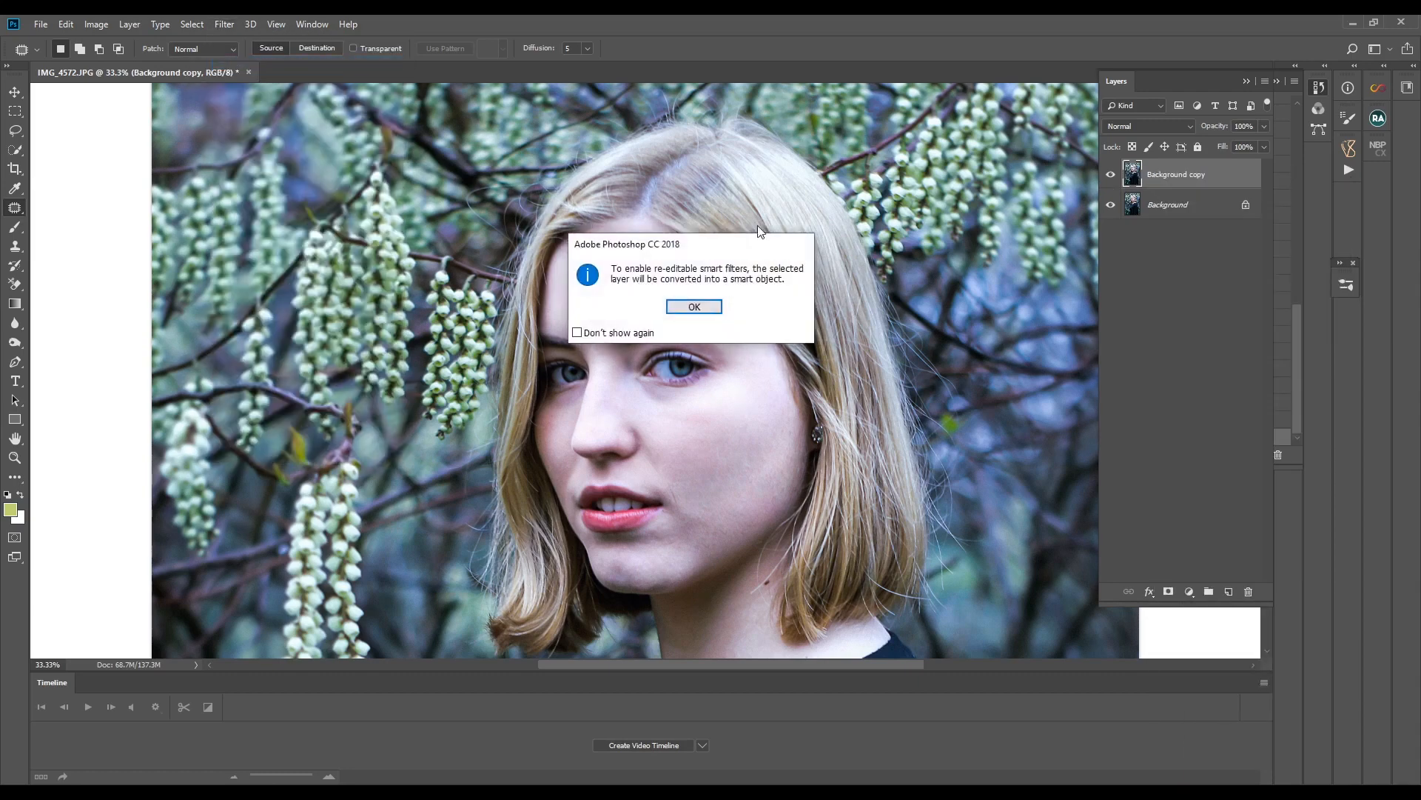
left_click(713, 315)
- Apply a Gaussian Blur smart filter with a 5.6 pixel radius to the Background copy layer
left_click(222, 24)
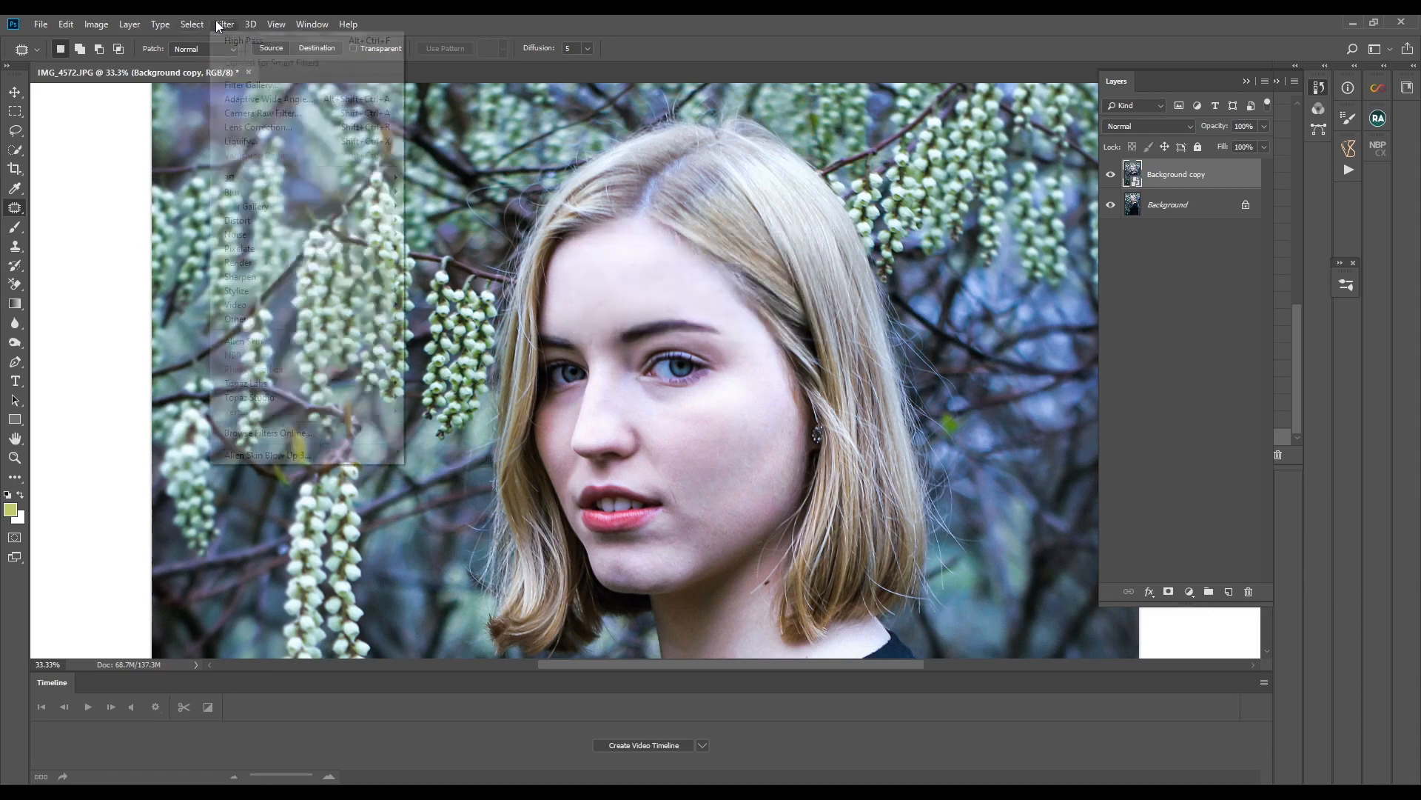
mouse_move(277, 197)
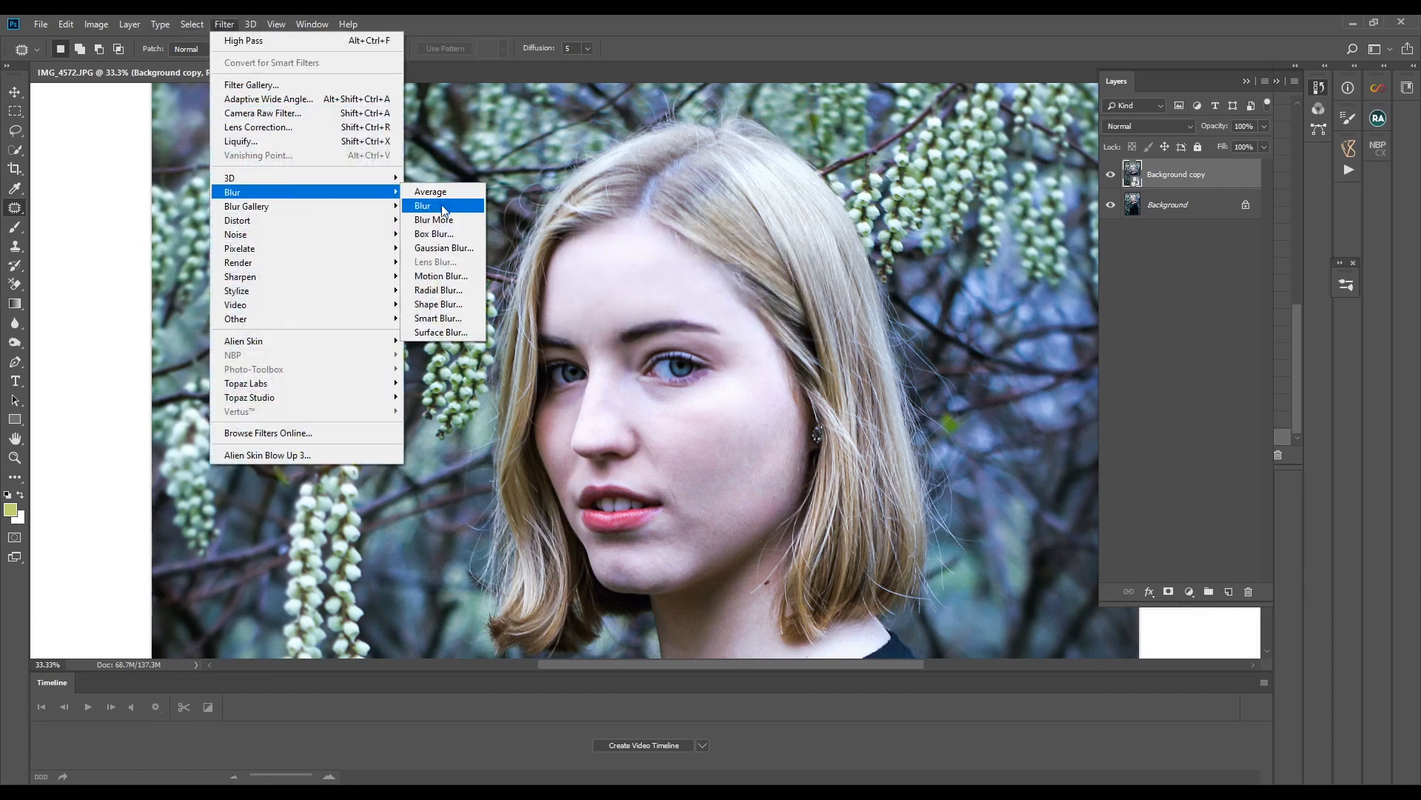
left_click(444, 248)
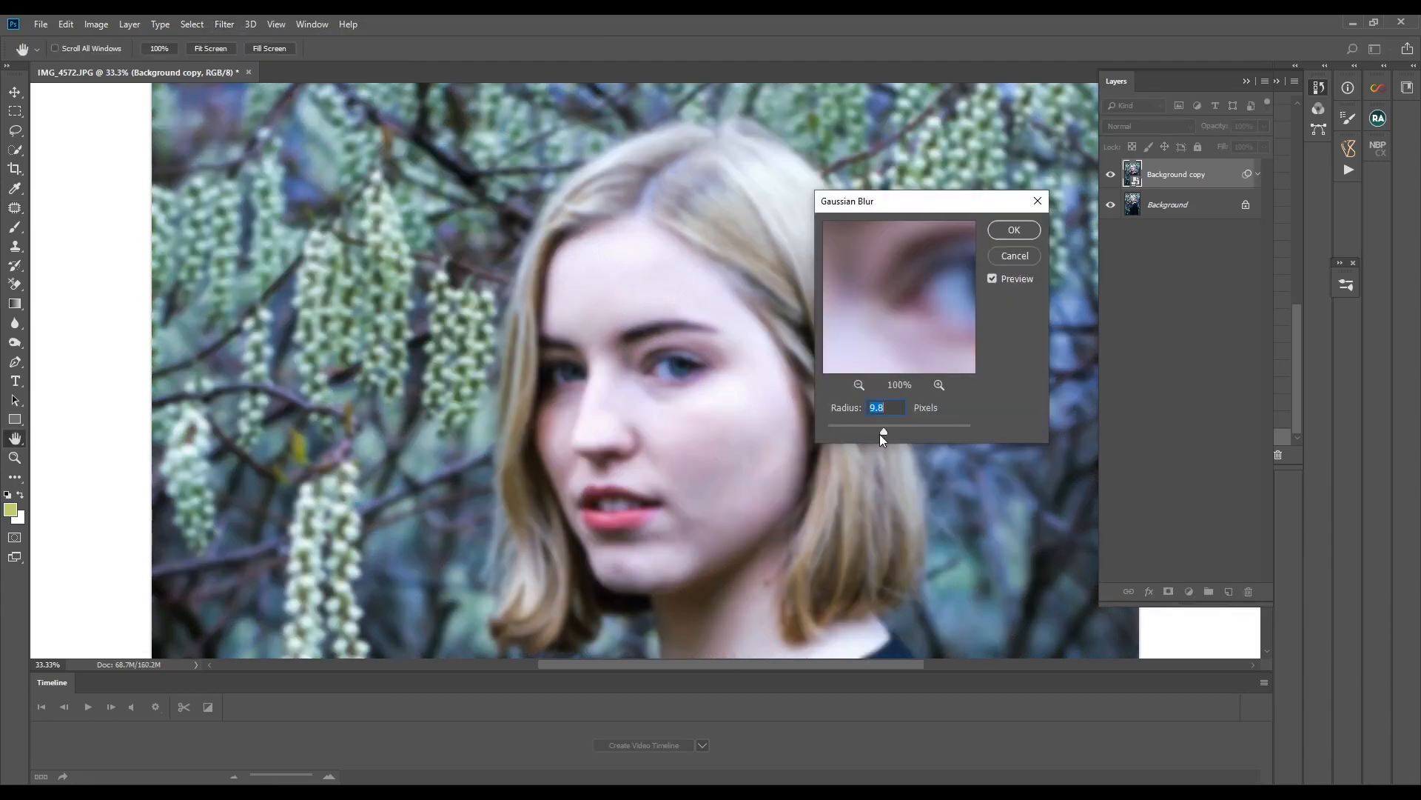
left_click_drag(874, 432, 876, 432)
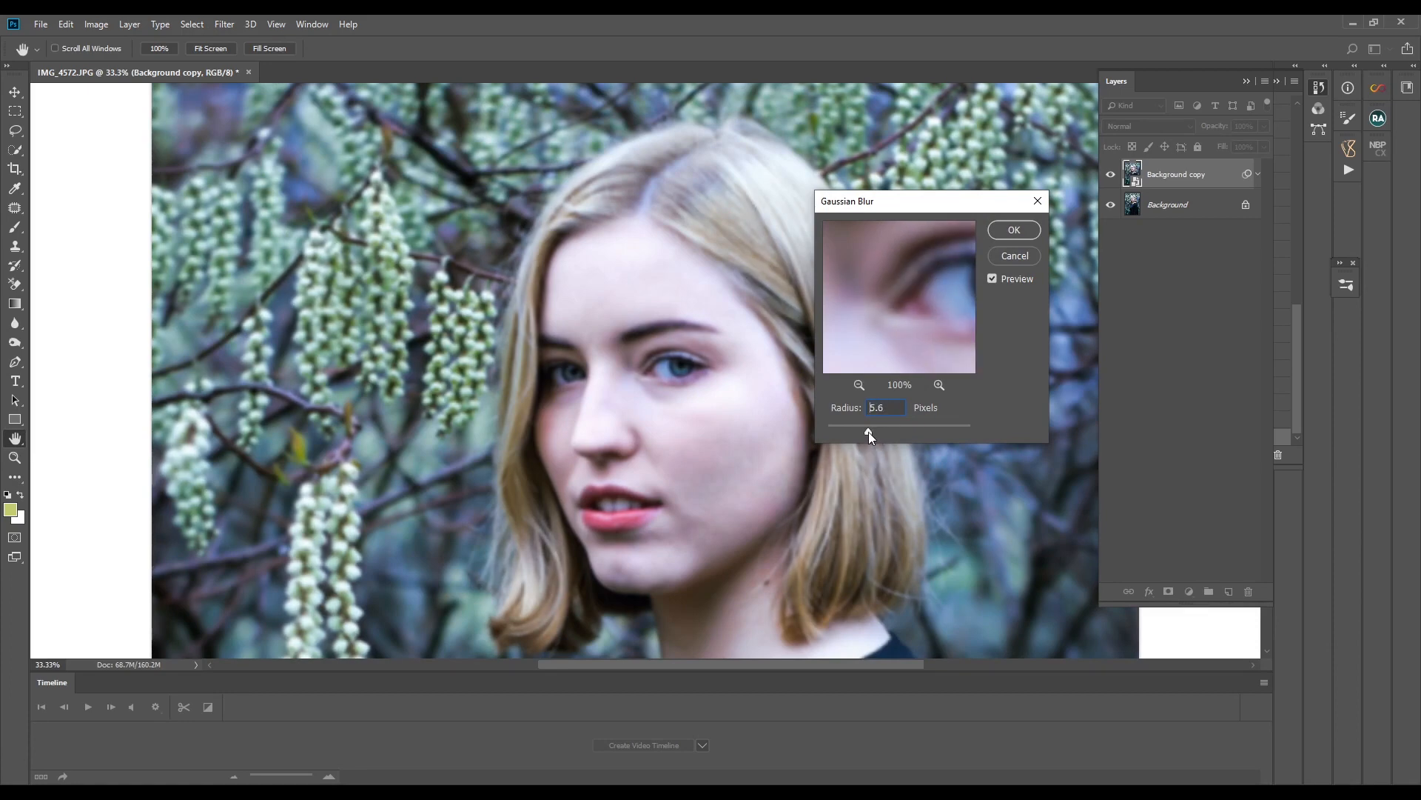
left_click(1013, 230)
key("j")
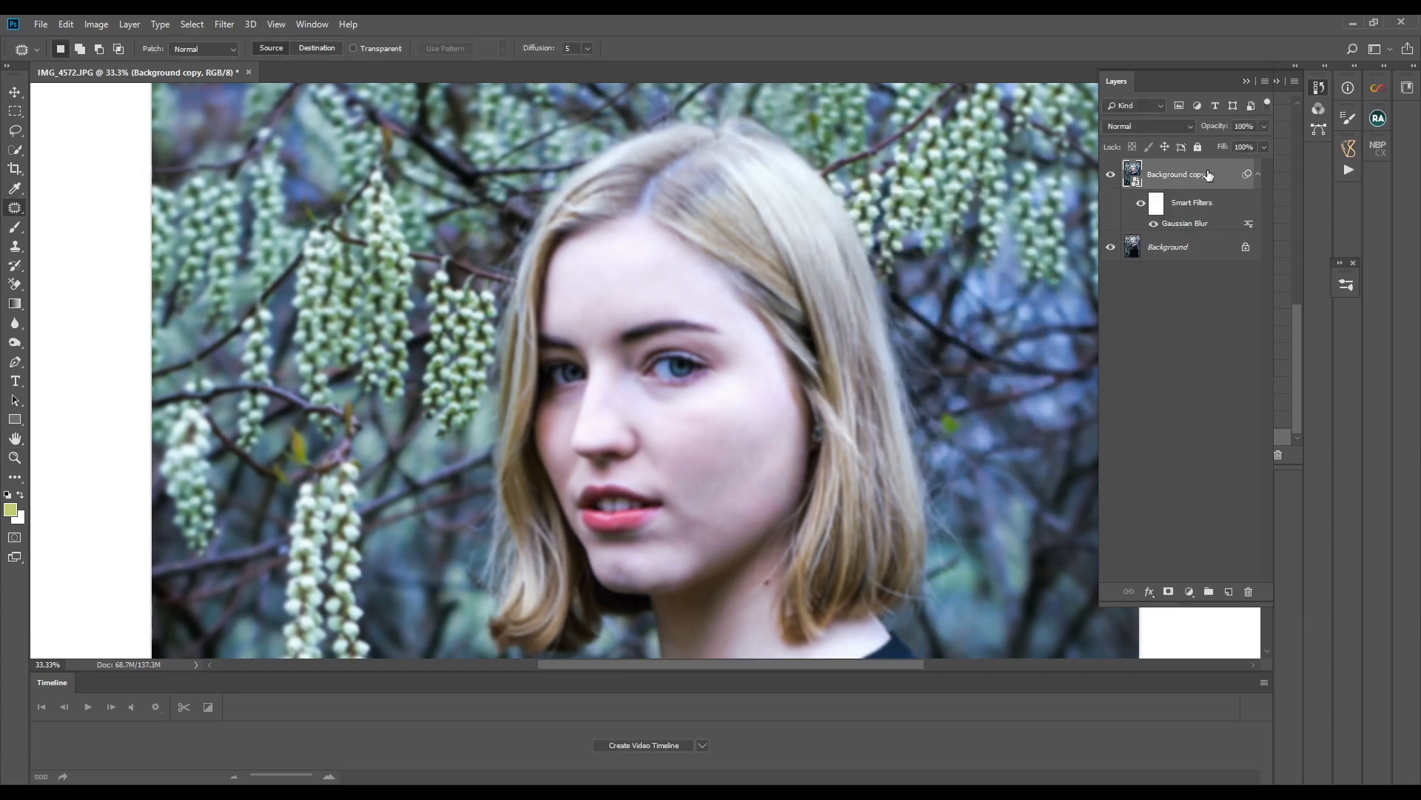
- Duplicate the Background layer as Background copy 2 and move the duplicate to the top of the layer stack
left_click(1154, 251)
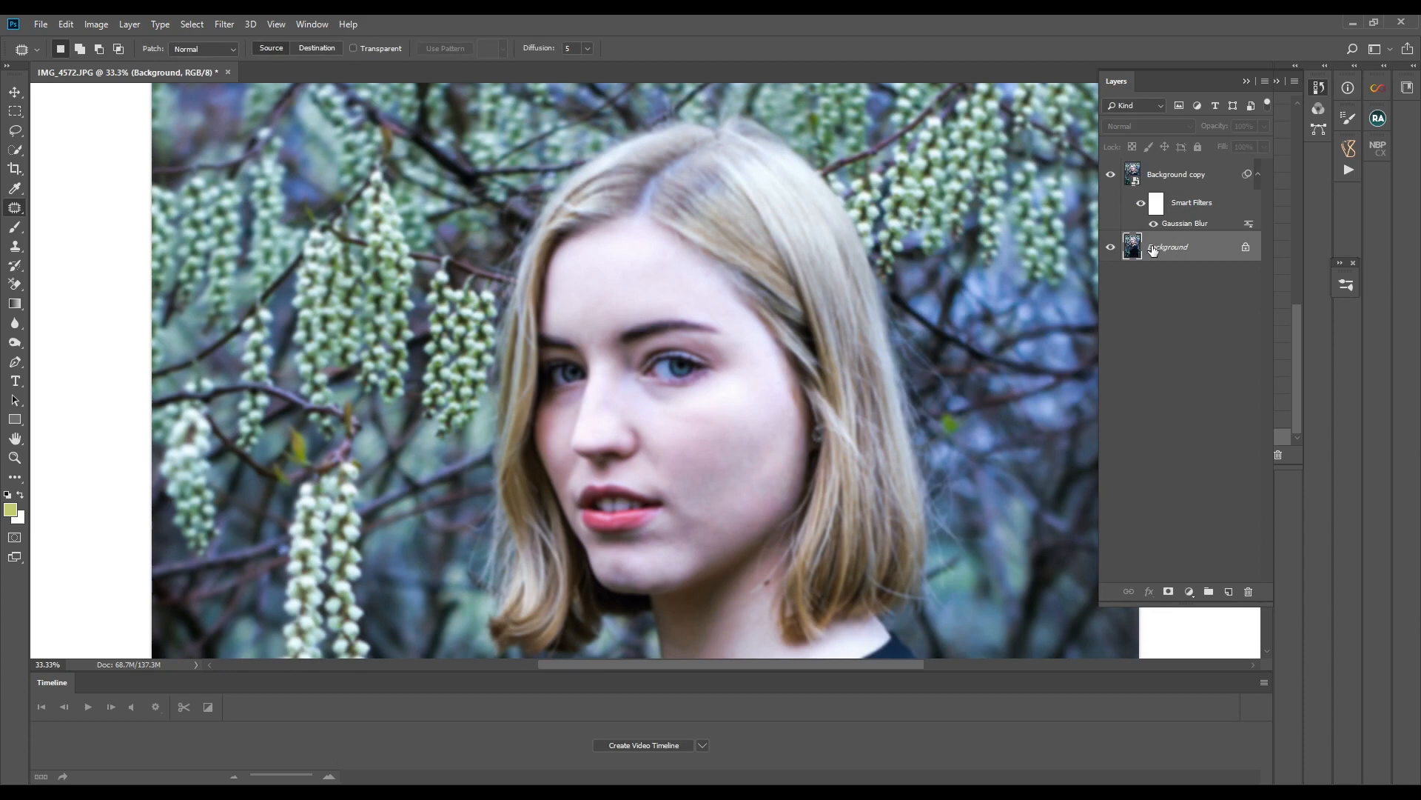
right_click(1153, 250)
left_click(1186, 275)
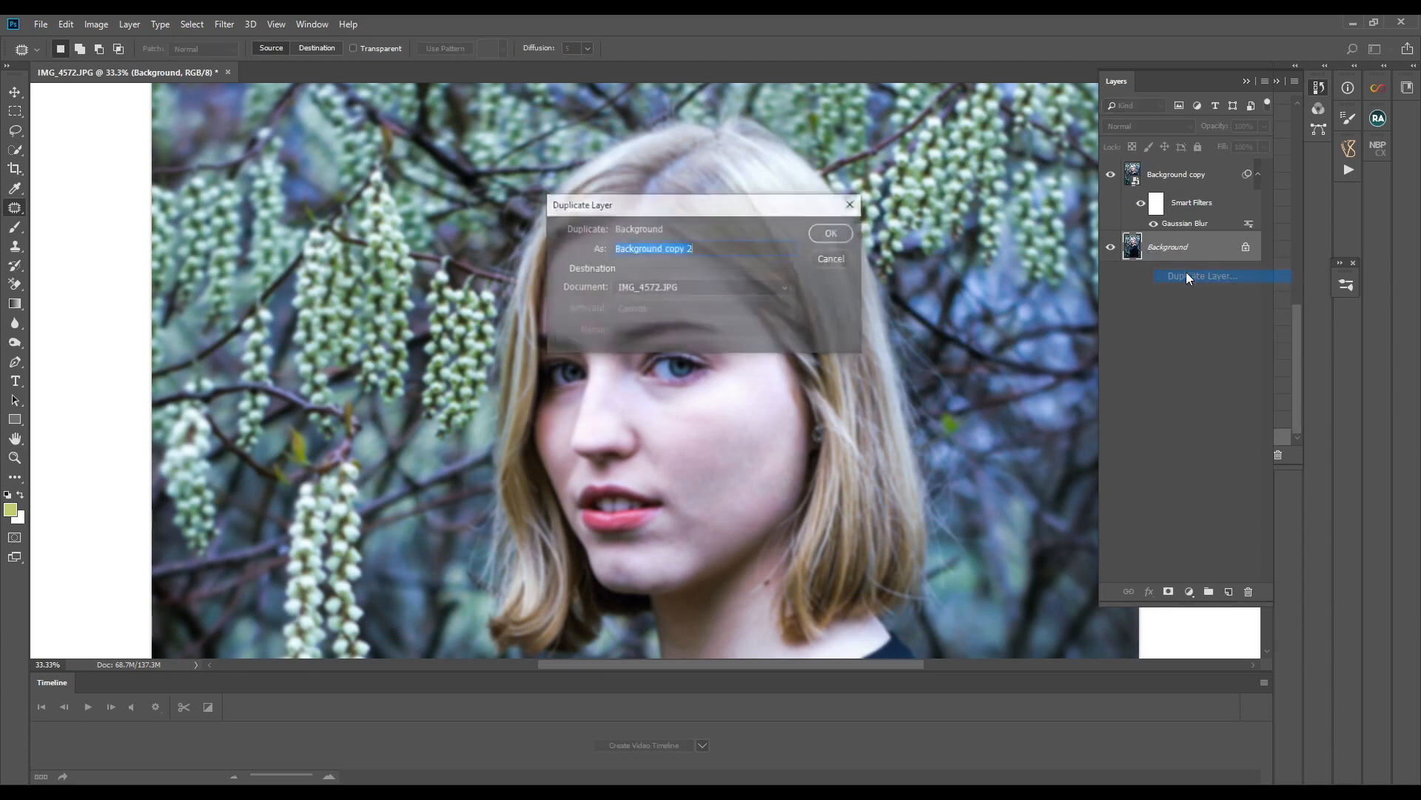
left_click(818, 234)
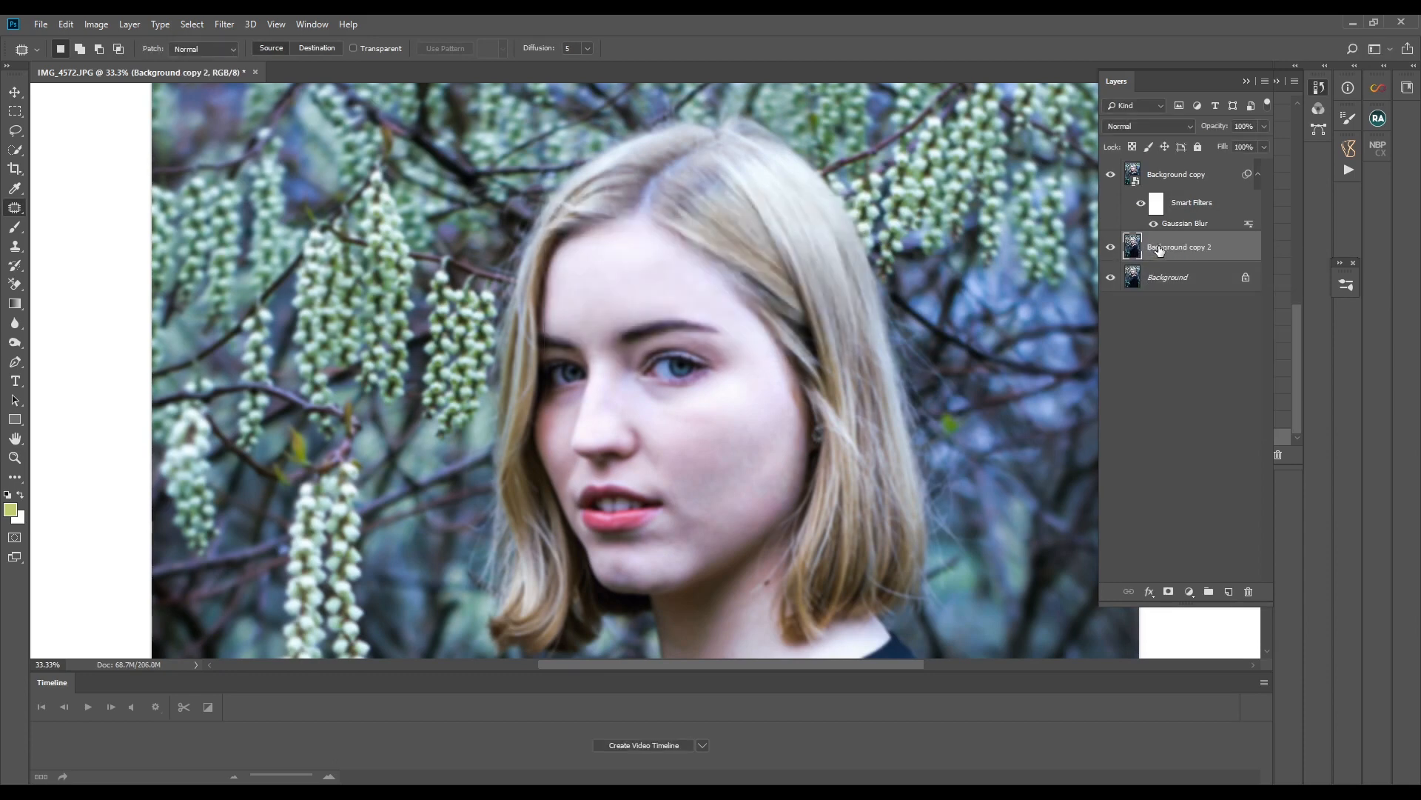
left_click_drag(1159, 250, 1182, 180)
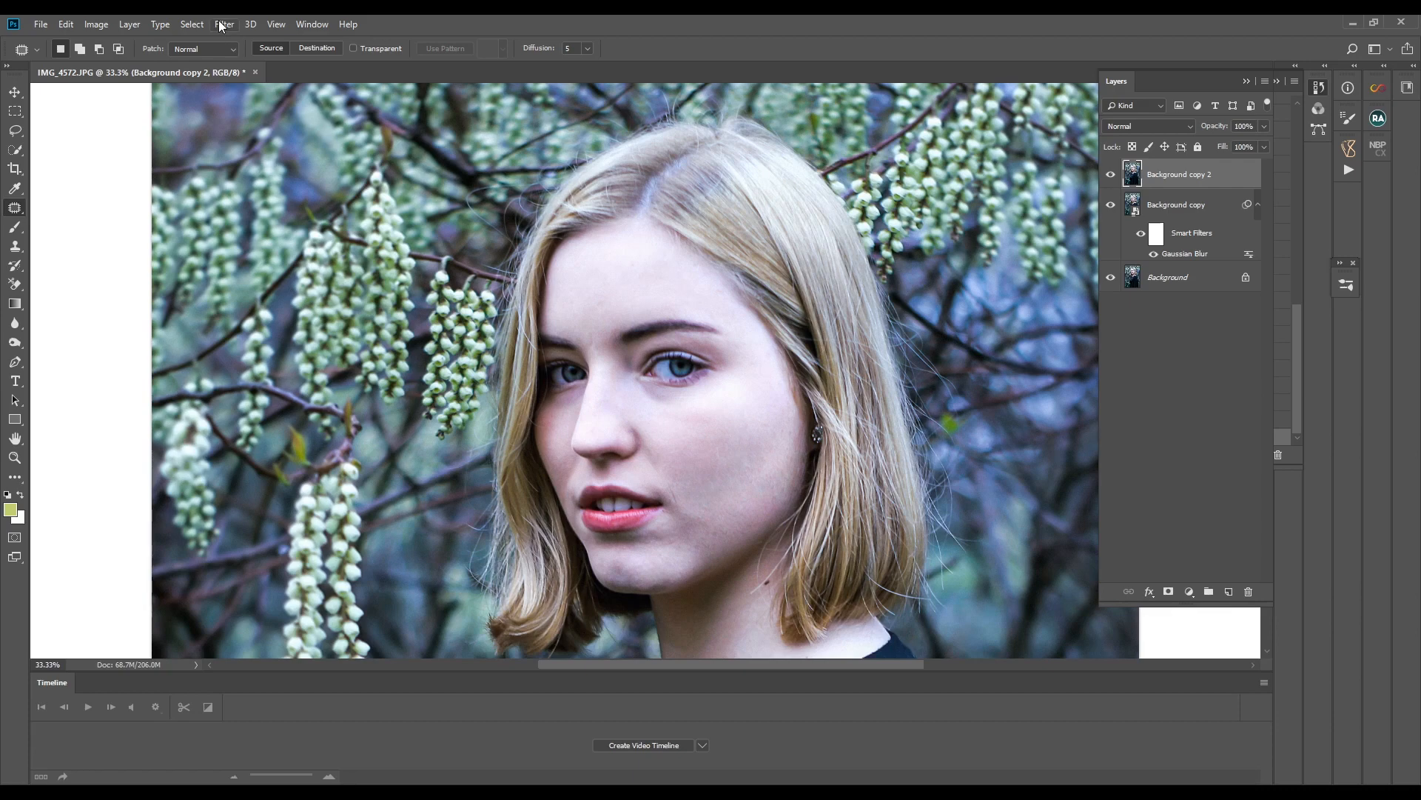
- Apply a High Pass filter with a small radius to Background copy 2 and set its blend mode to Vivid Light
left_click(1144, 207)
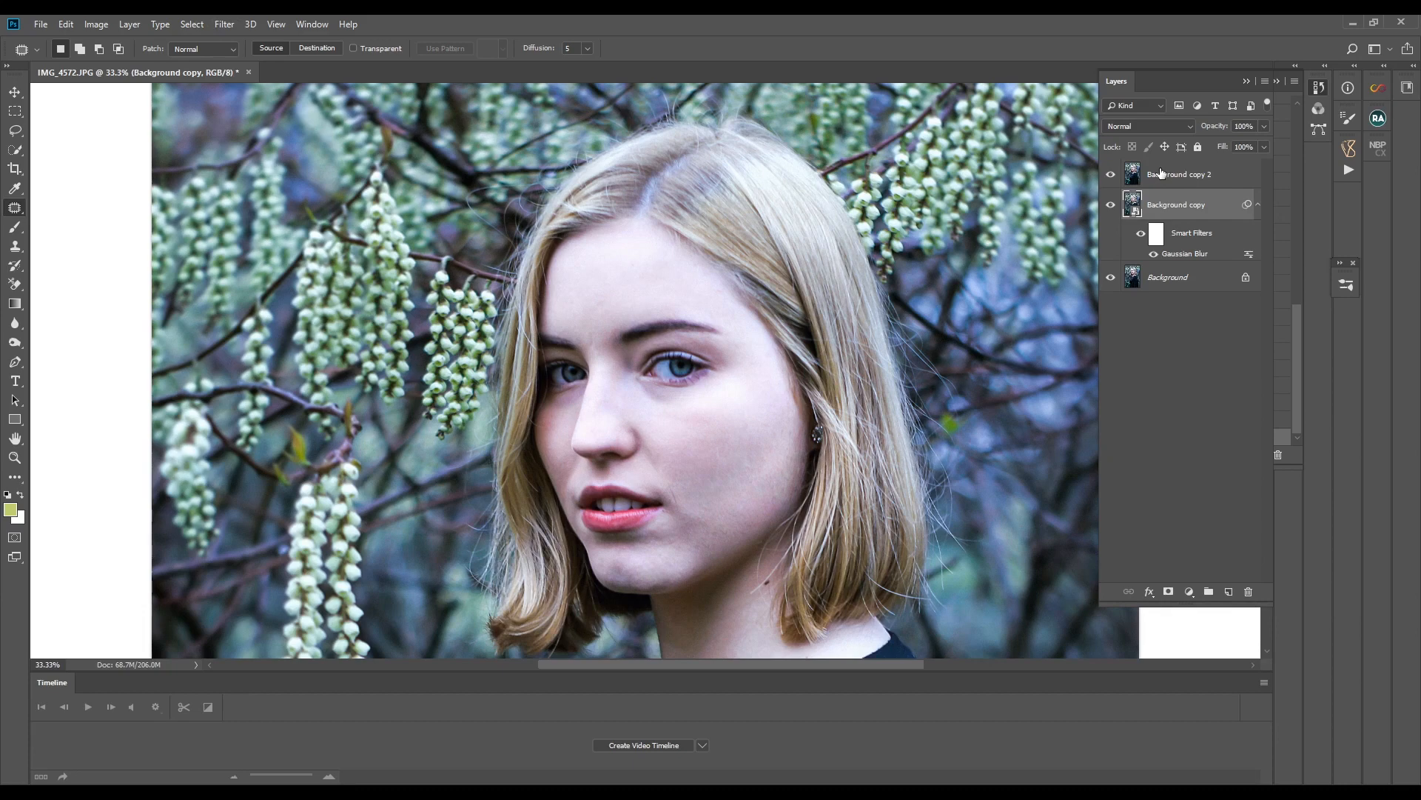
left_click(1161, 174)
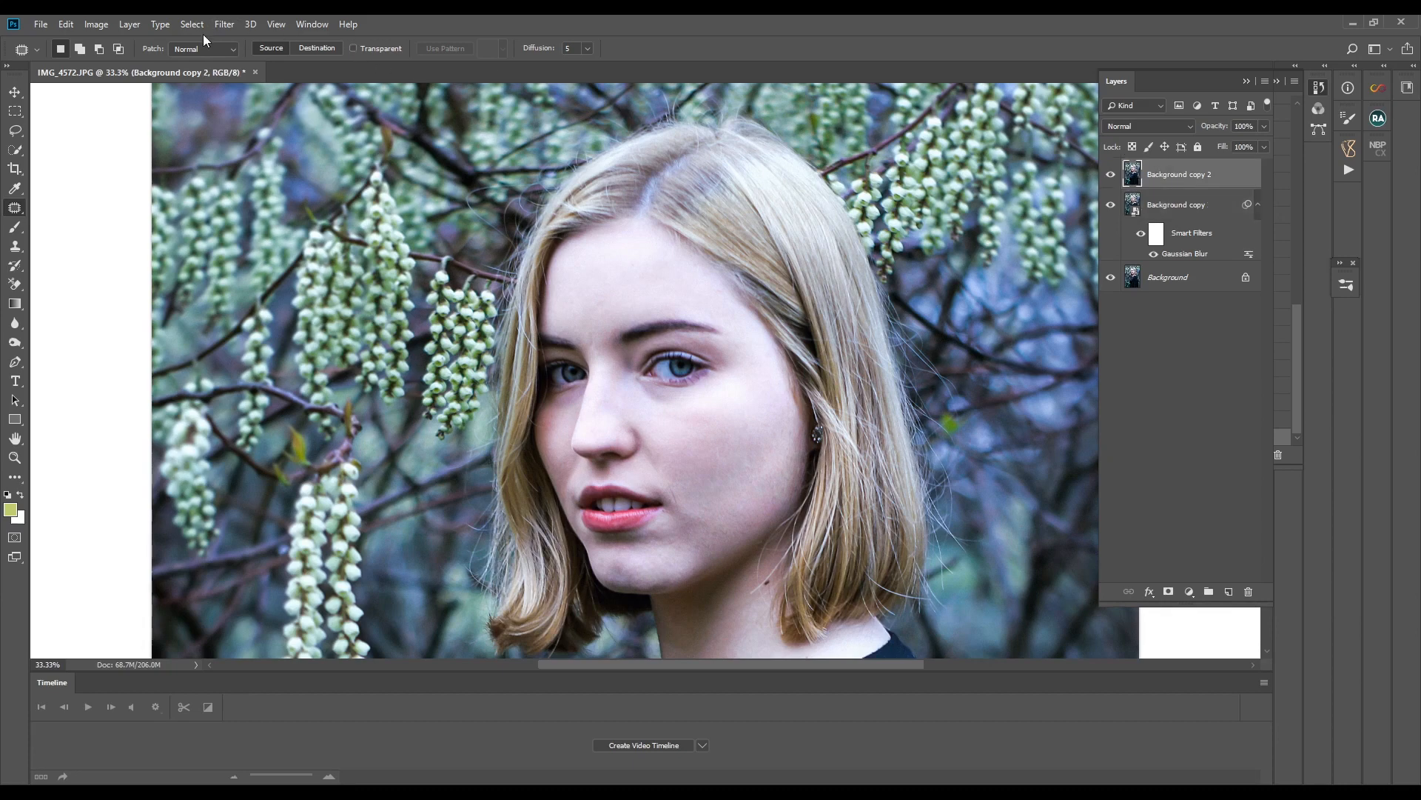
left_click(224, 25)
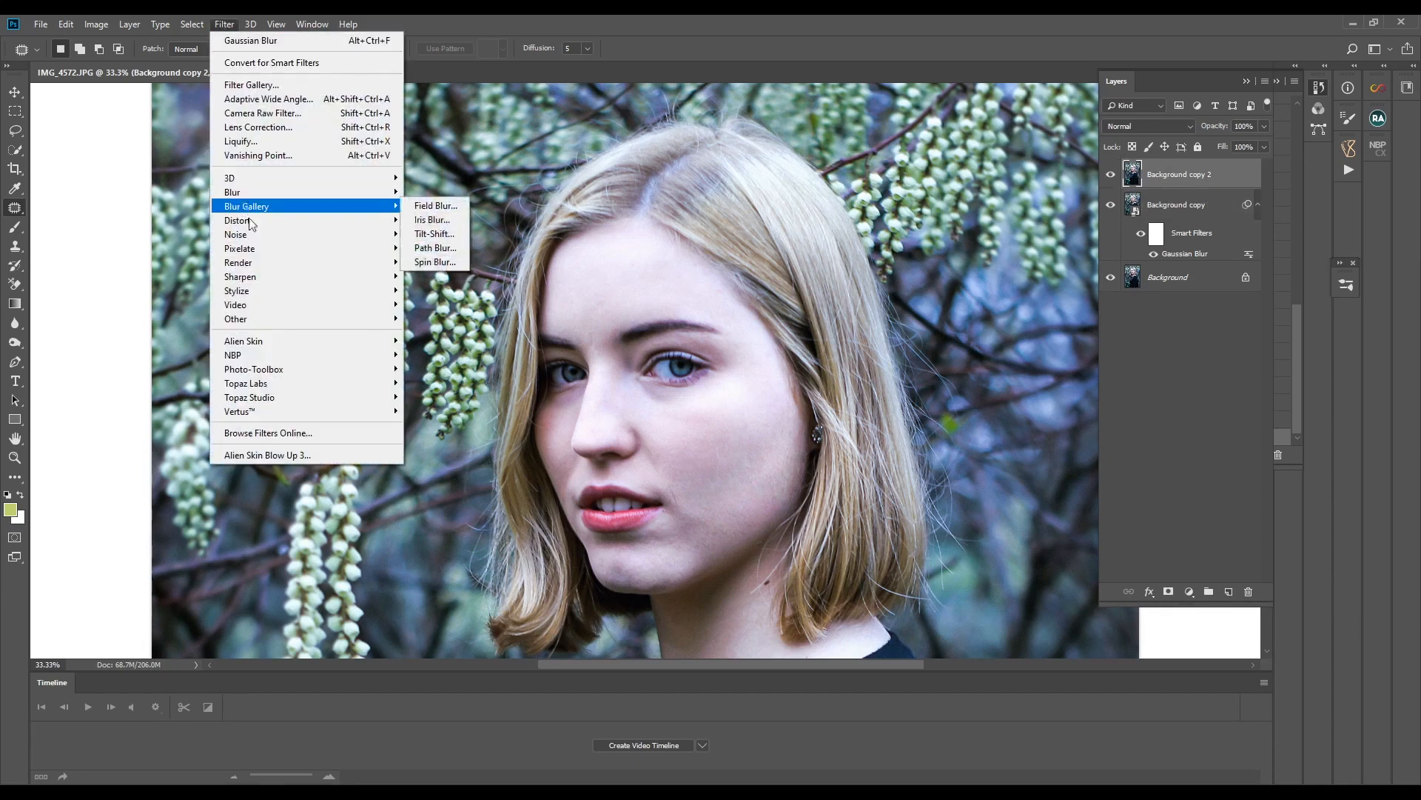
mouse_move(318, 318)
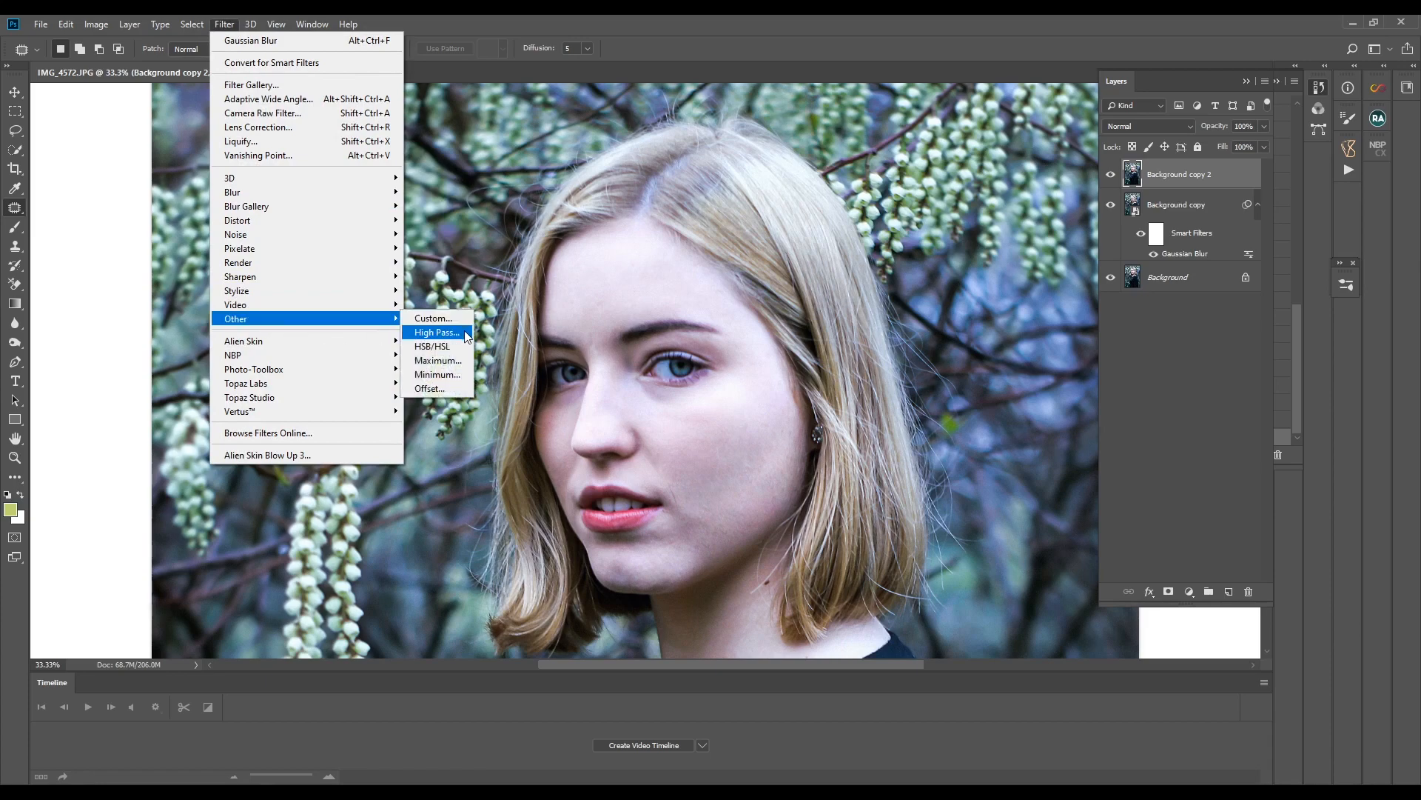
left_click(436, 332)
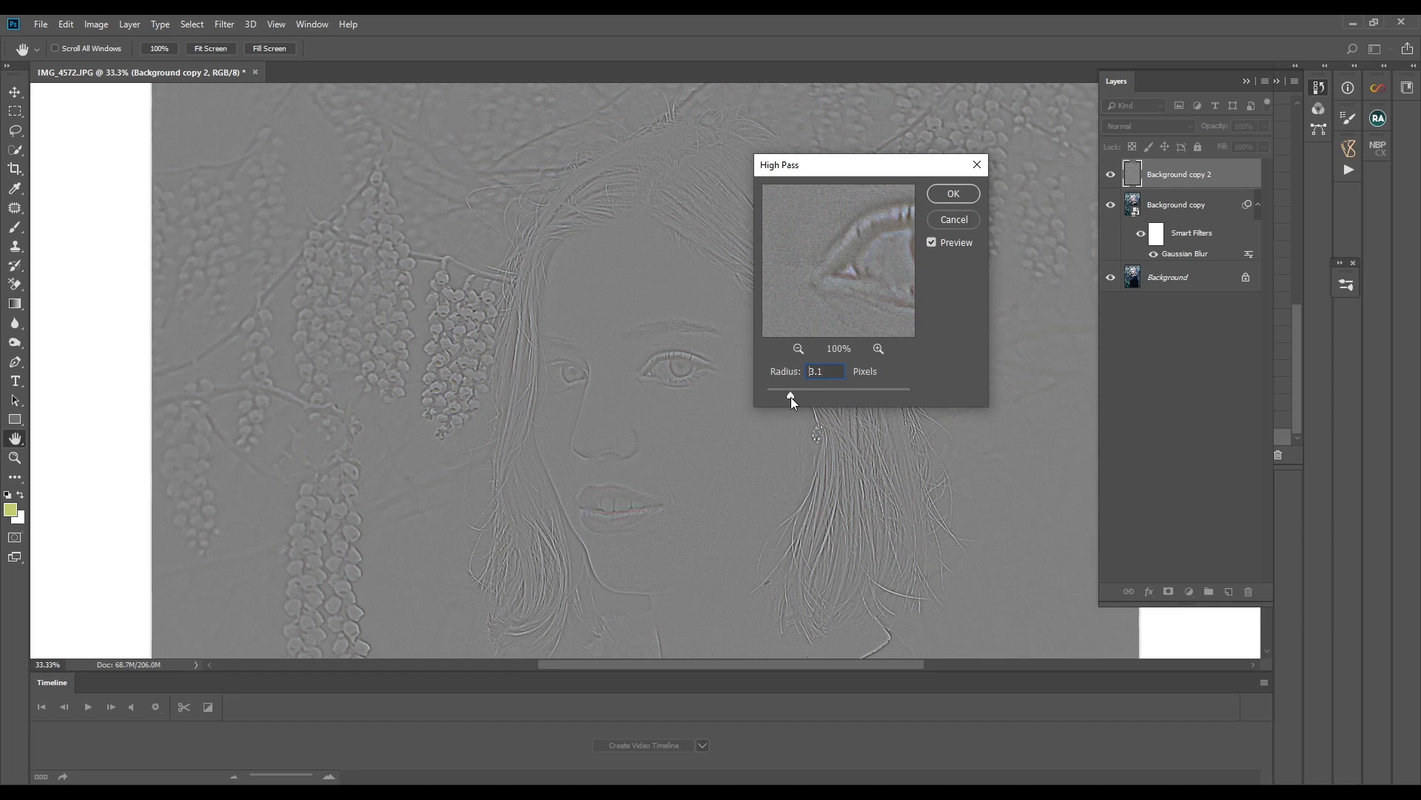
left_click_drag(791, 396, 787, 398)
left_click(952, 195)
key("j")
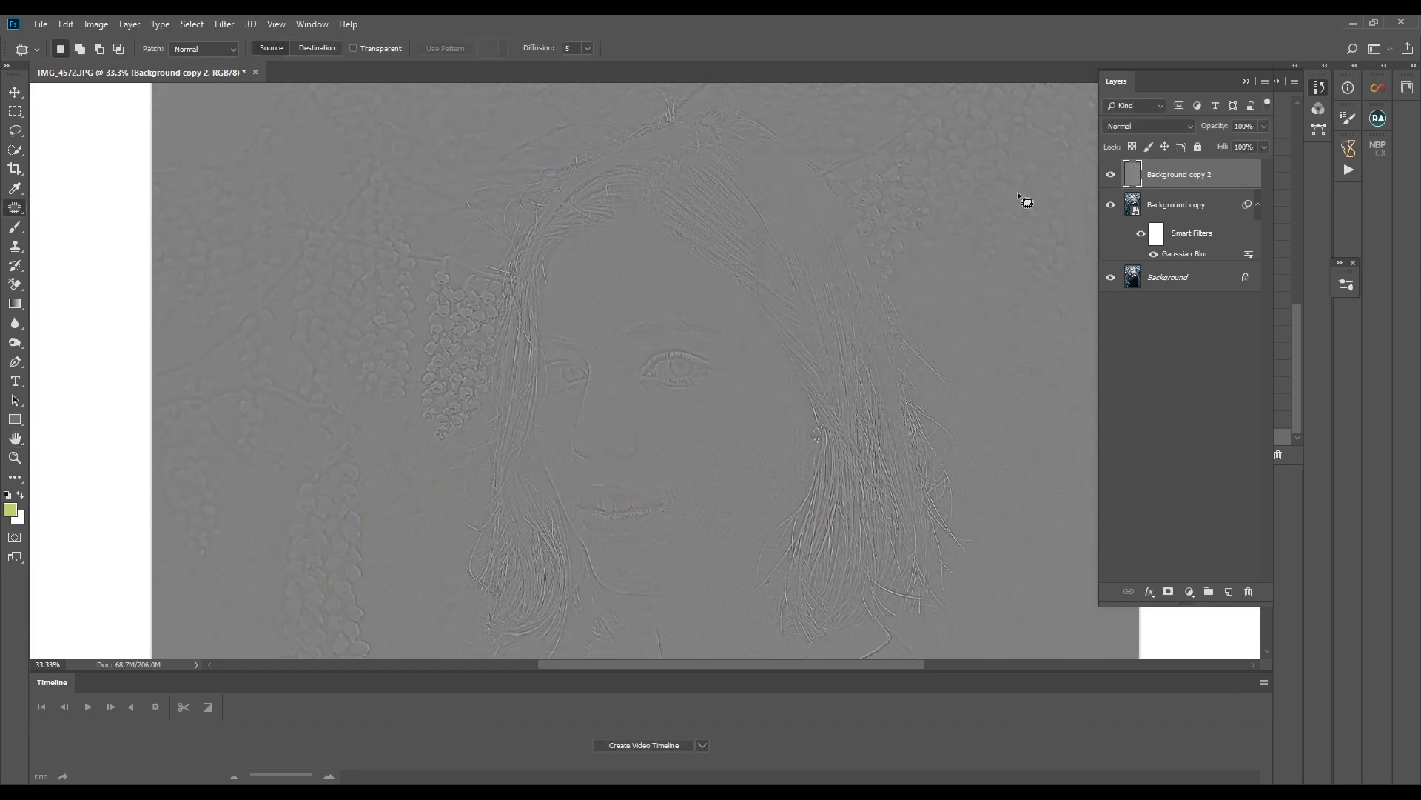
left_click(1151, 126)
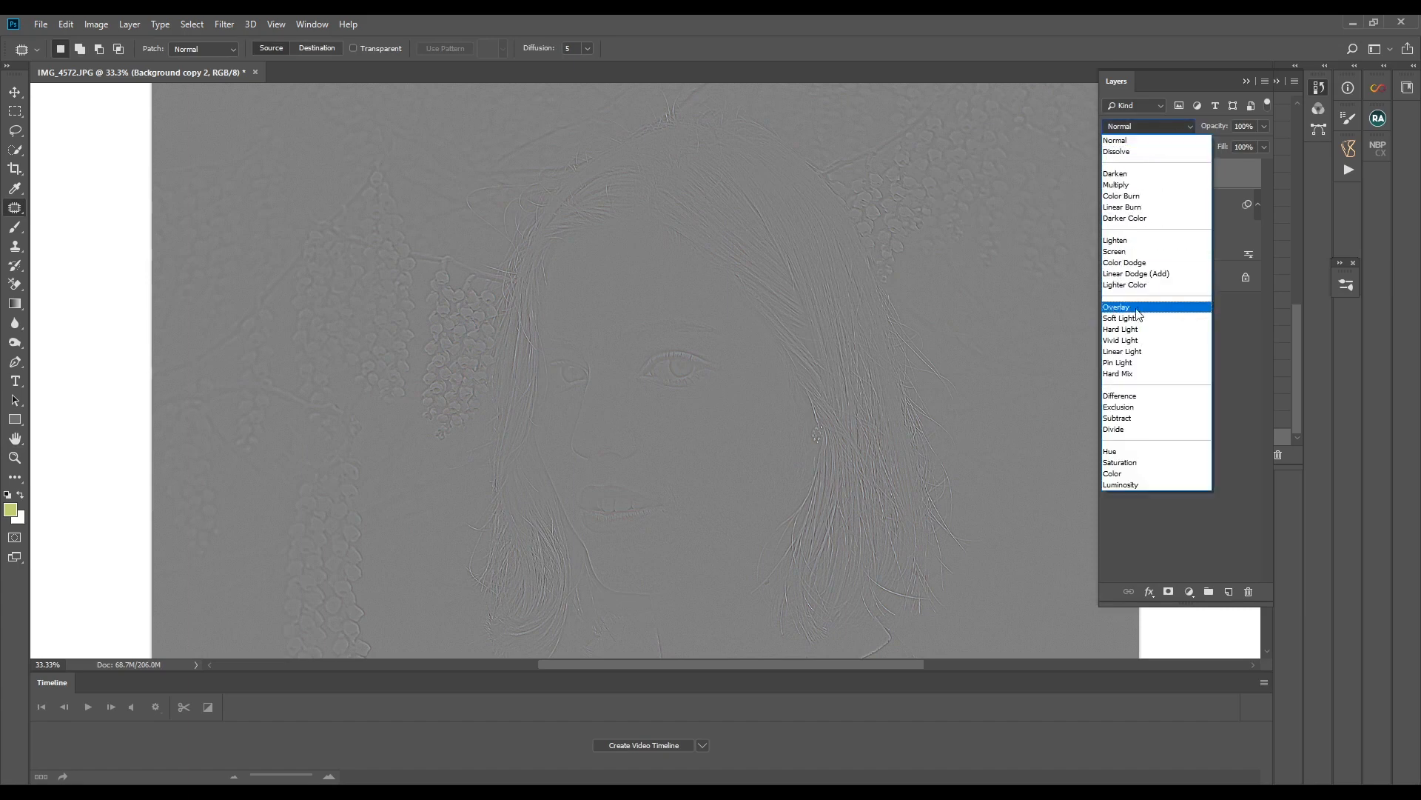
left_click(1135, 340)
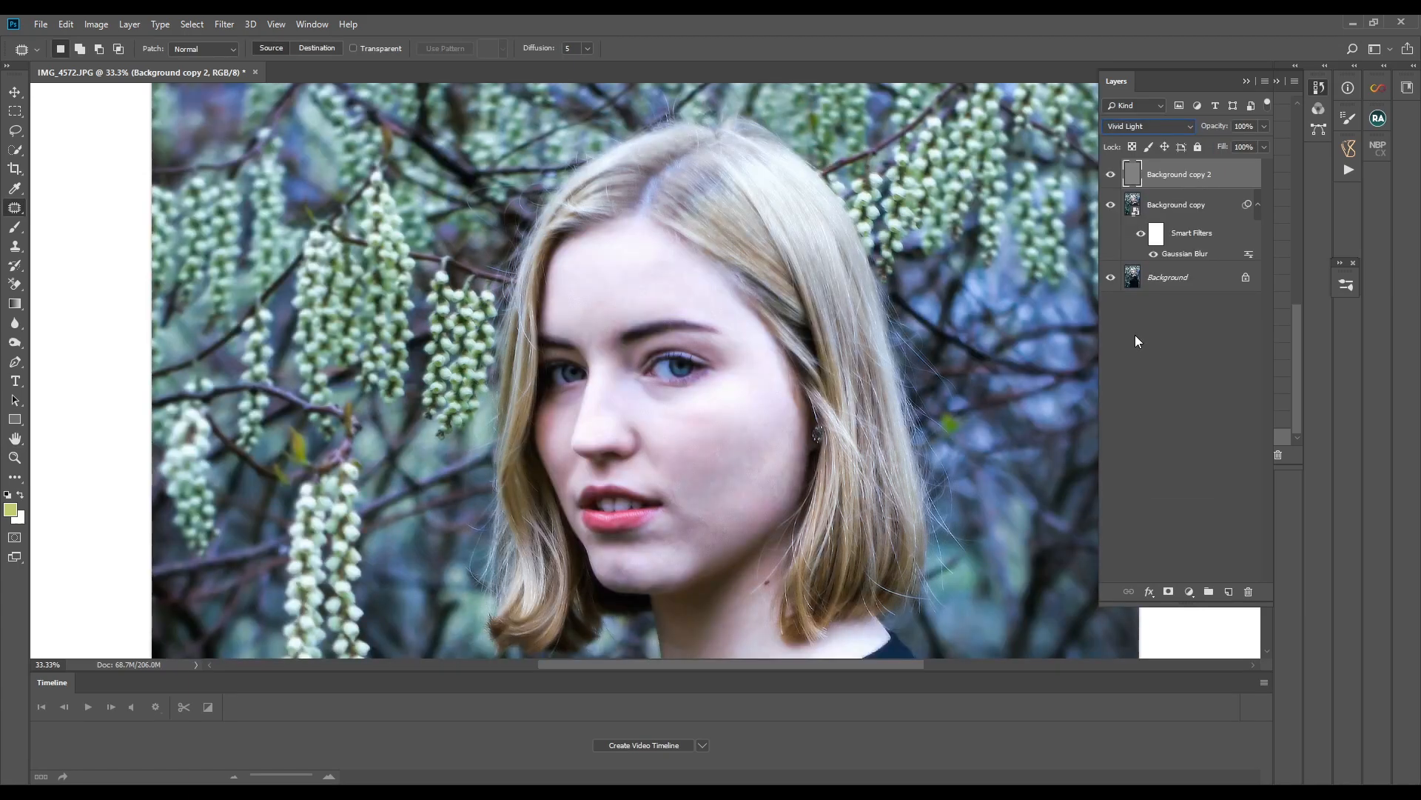
- Add an empty layer above Background copy for Mixer Brush painting and hide the Background copy 2 layer
left_click(1177, 209)
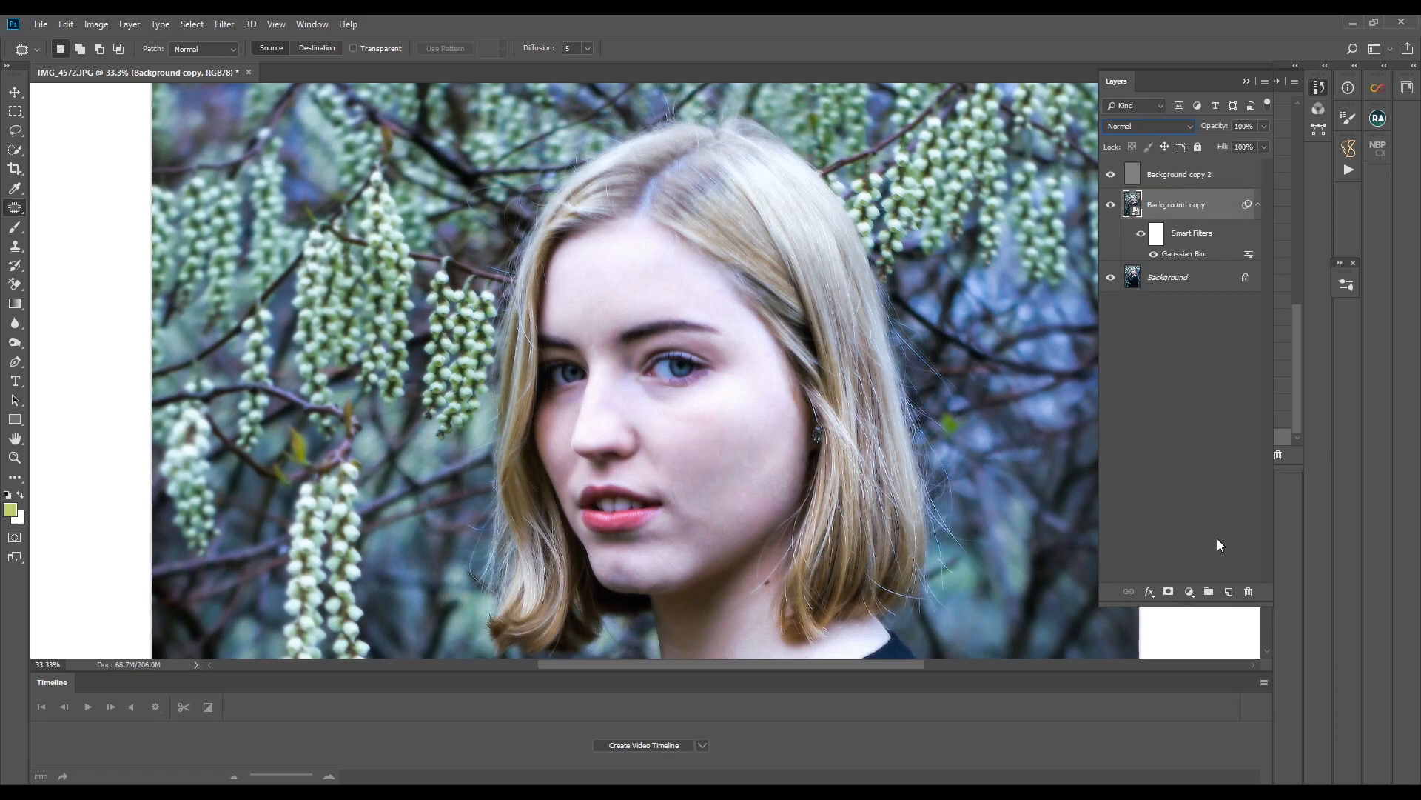
left_click(1229, 593)
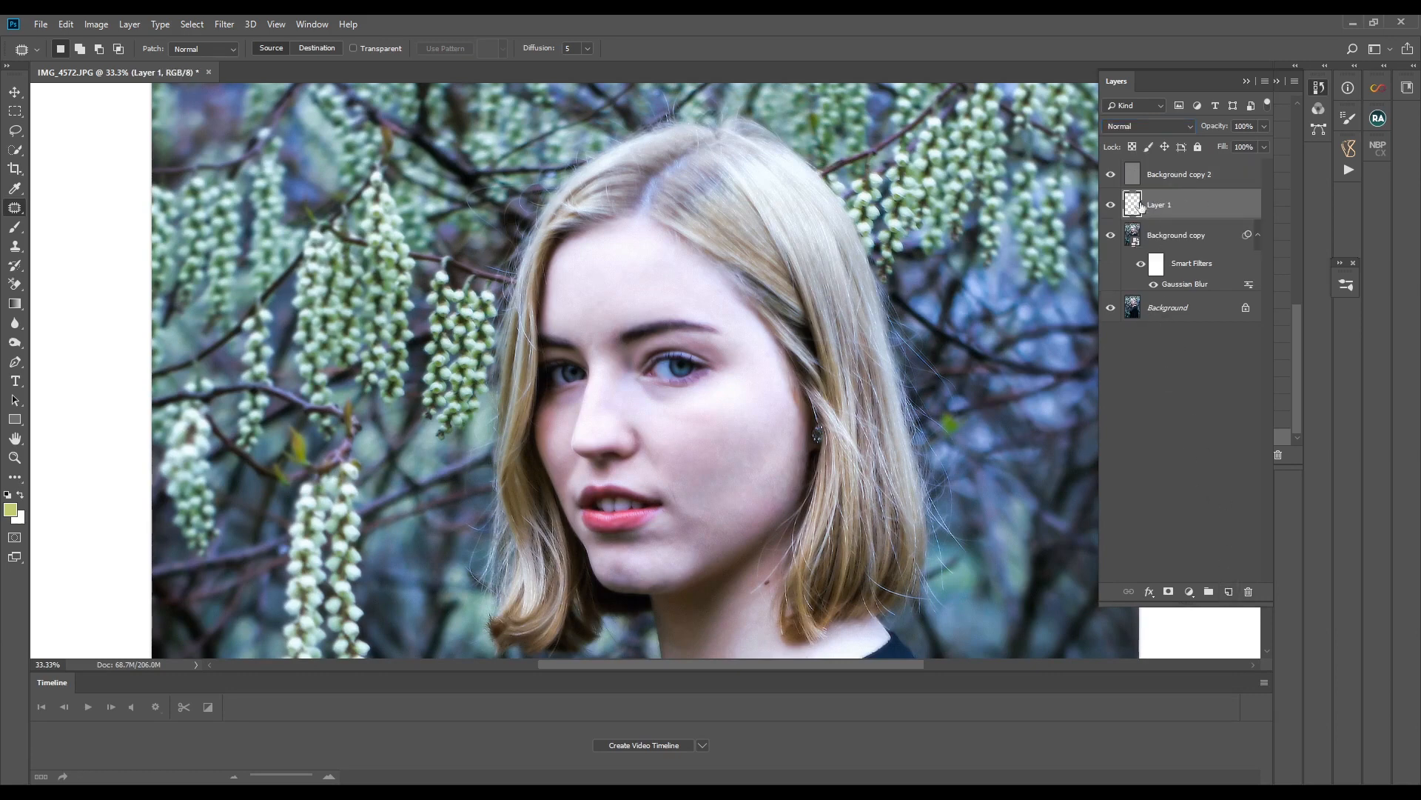
left_click(14, 228)
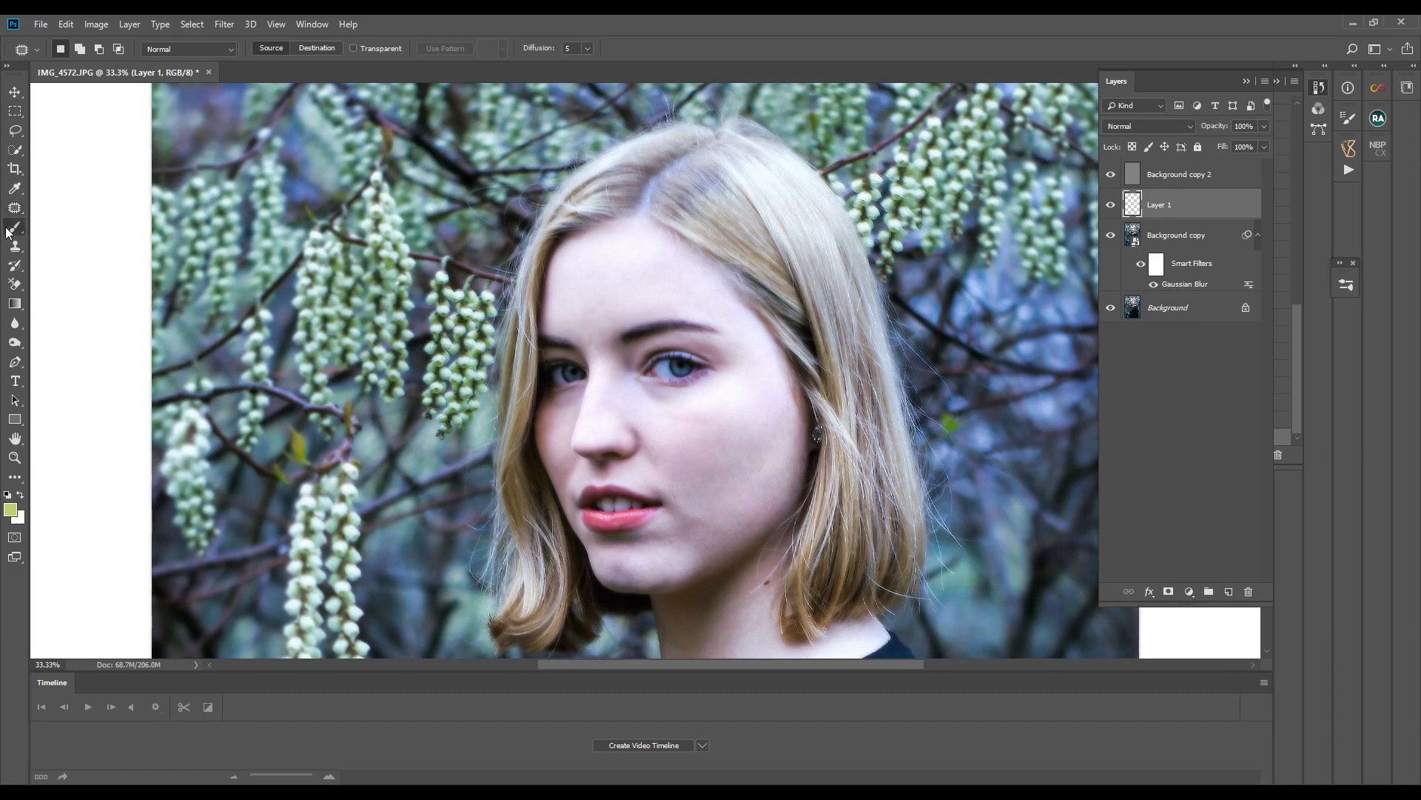
left_click(73, 274)
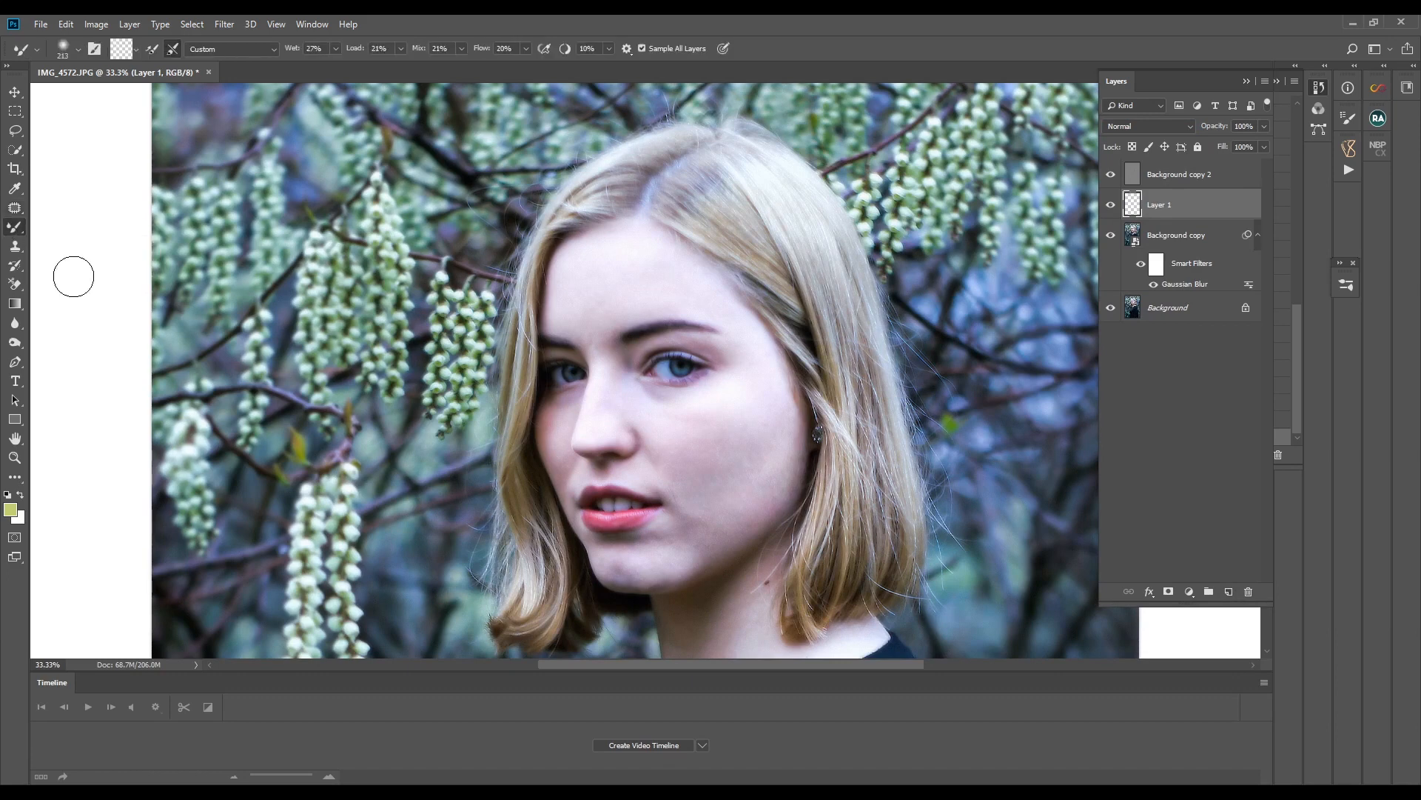
left_click(1110, 175)
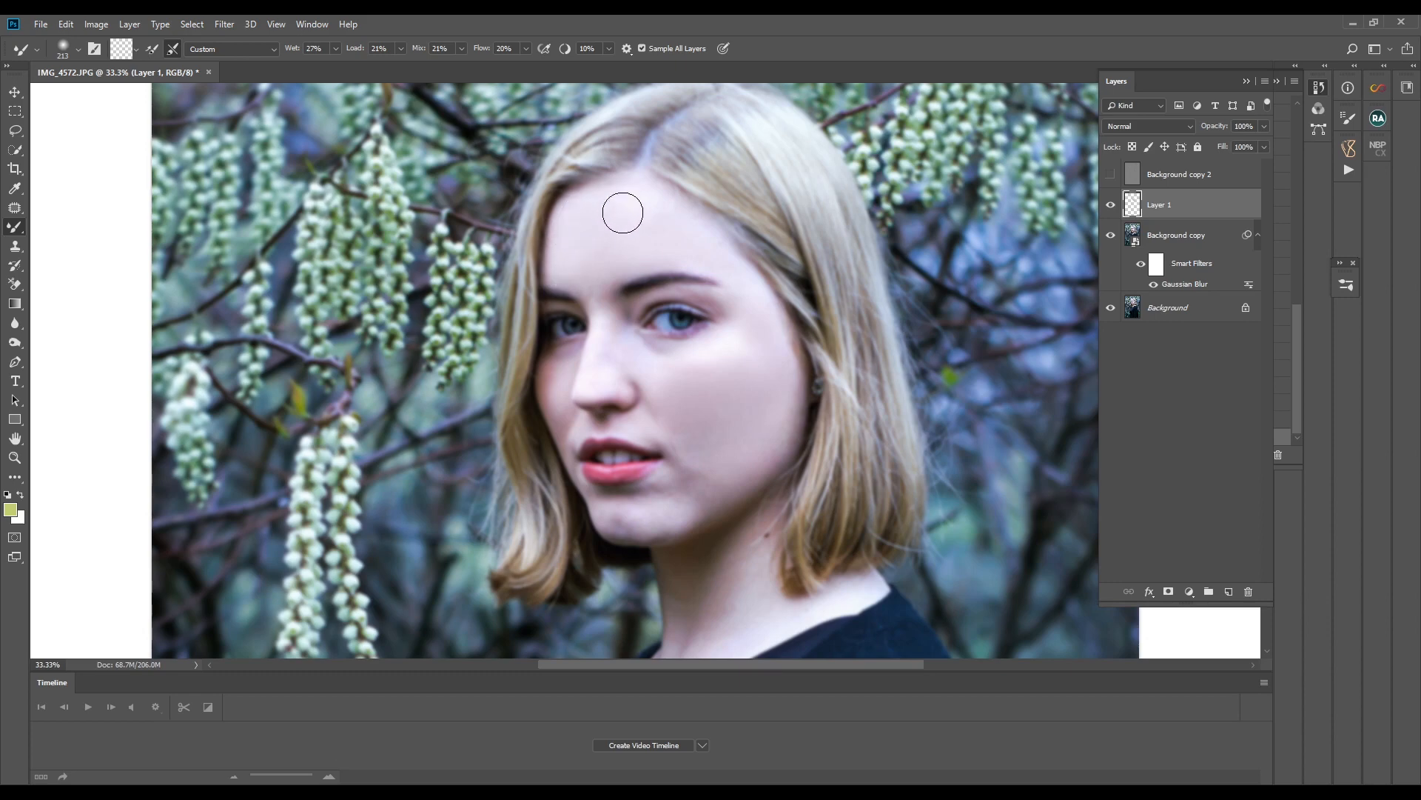
- Blend the skin tones of the forehead, cheek and chin on Layer 1 with the Mixer Brush, adapting the brush size
left_click_drag(685, 249, 733, 269)
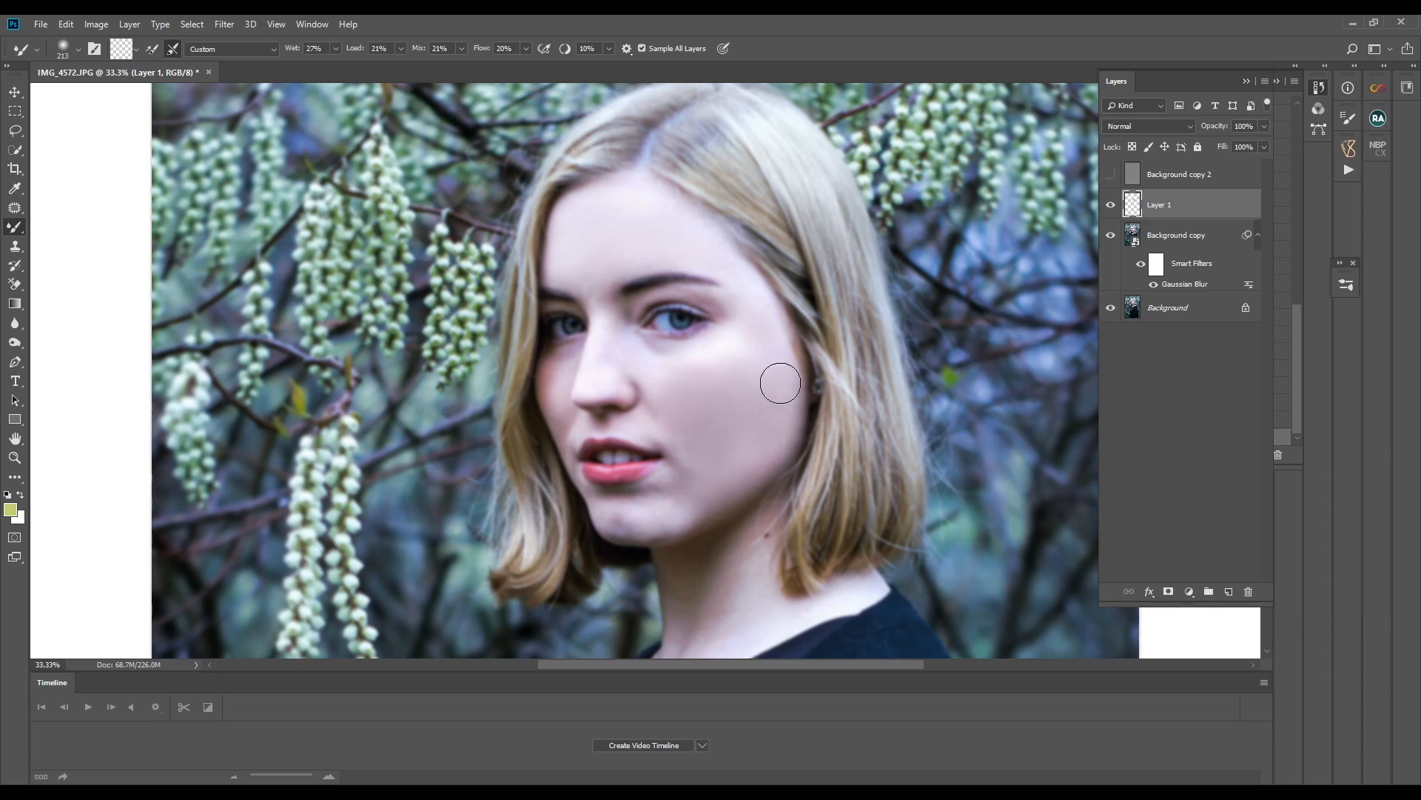
right_click(722, 383, "alt")
left_click_drag(715, 379, 690, 377, "alt")
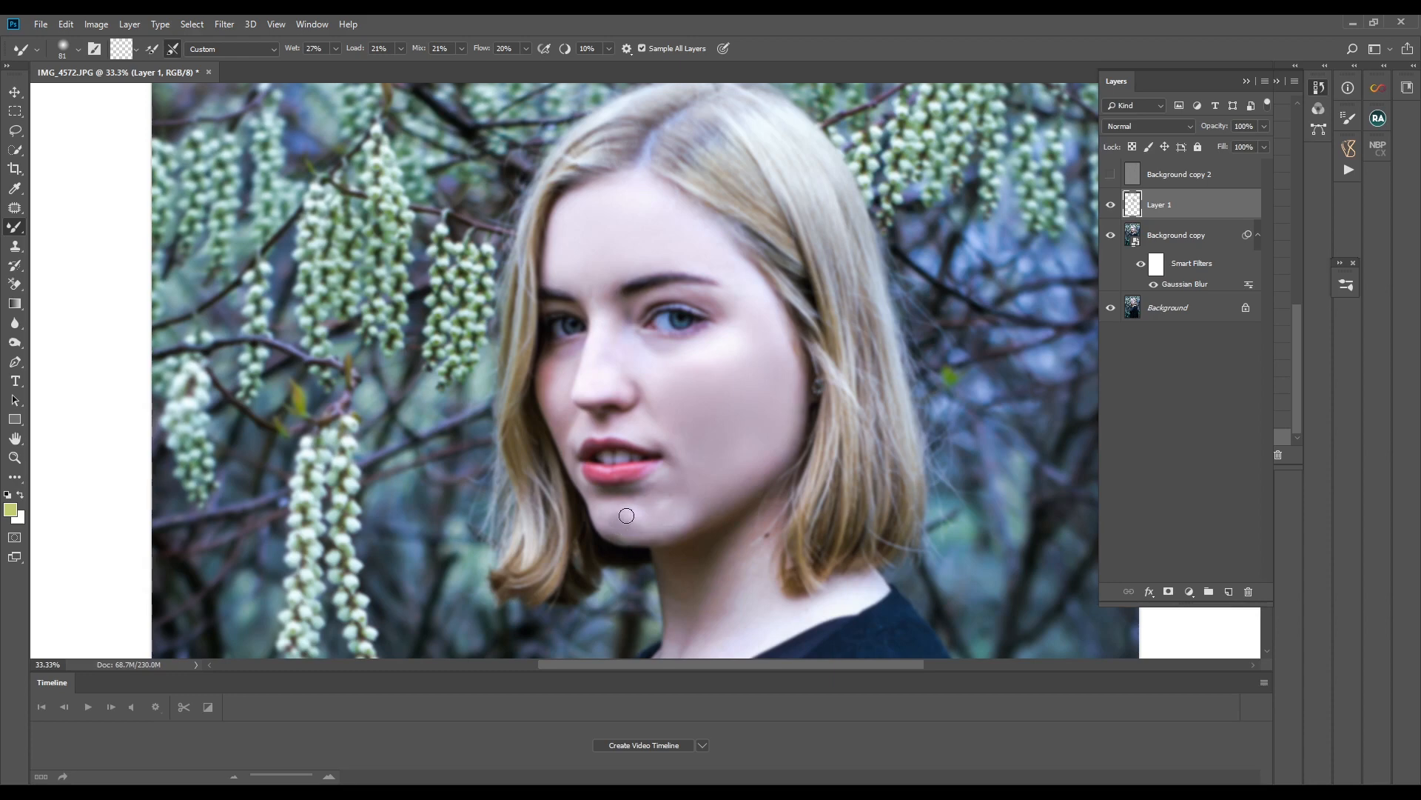
mouse_move(627, 515)
left_mouse_down()
mouse_move(665, 509)
mouse_move(619, 529)
mouse_move(662, 519)
left_mouse_up()
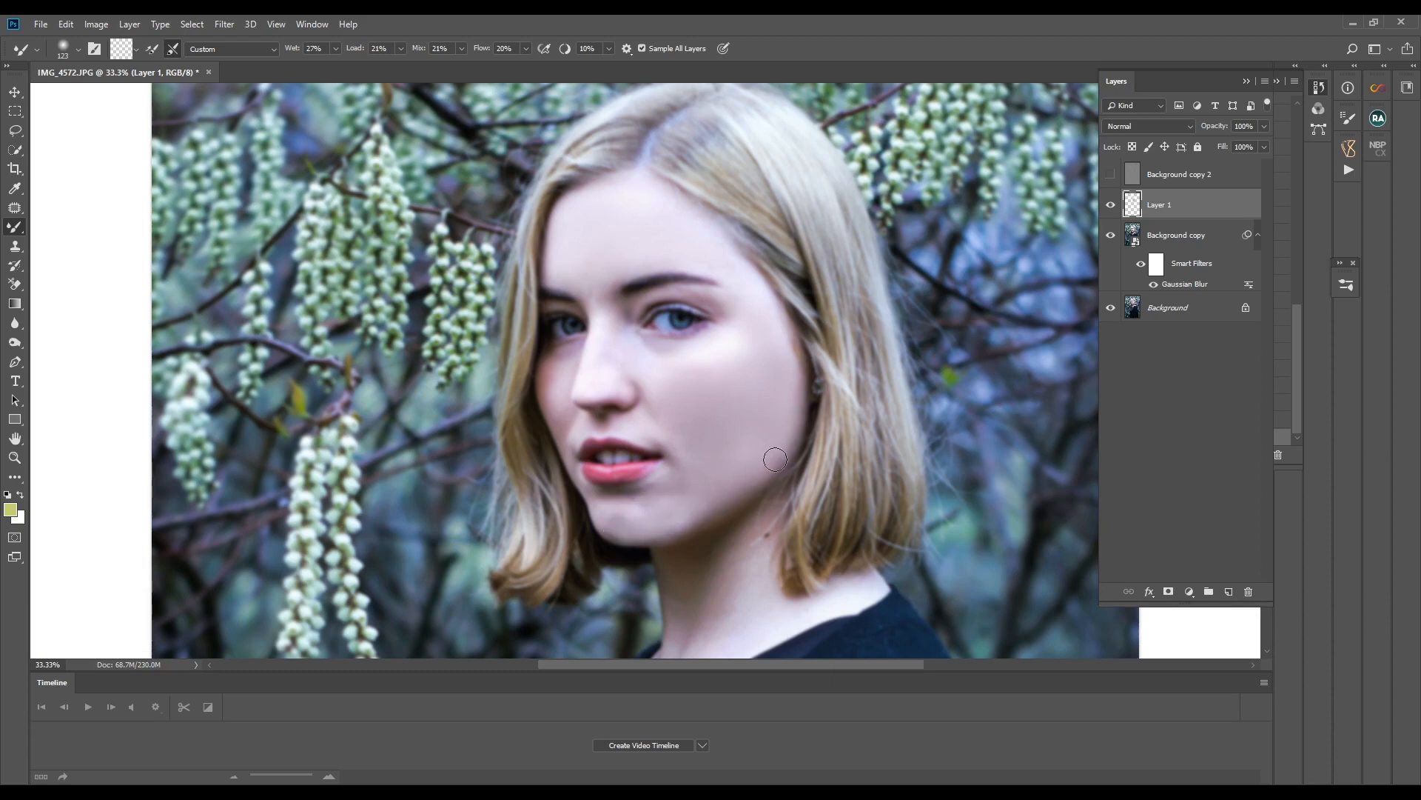
mouse_move(643, 502)
left_mouse_down()
mouse_move(598, 496)
mouse_move(680, 473)
mouse_move(662, 487)
left_mouse_up()
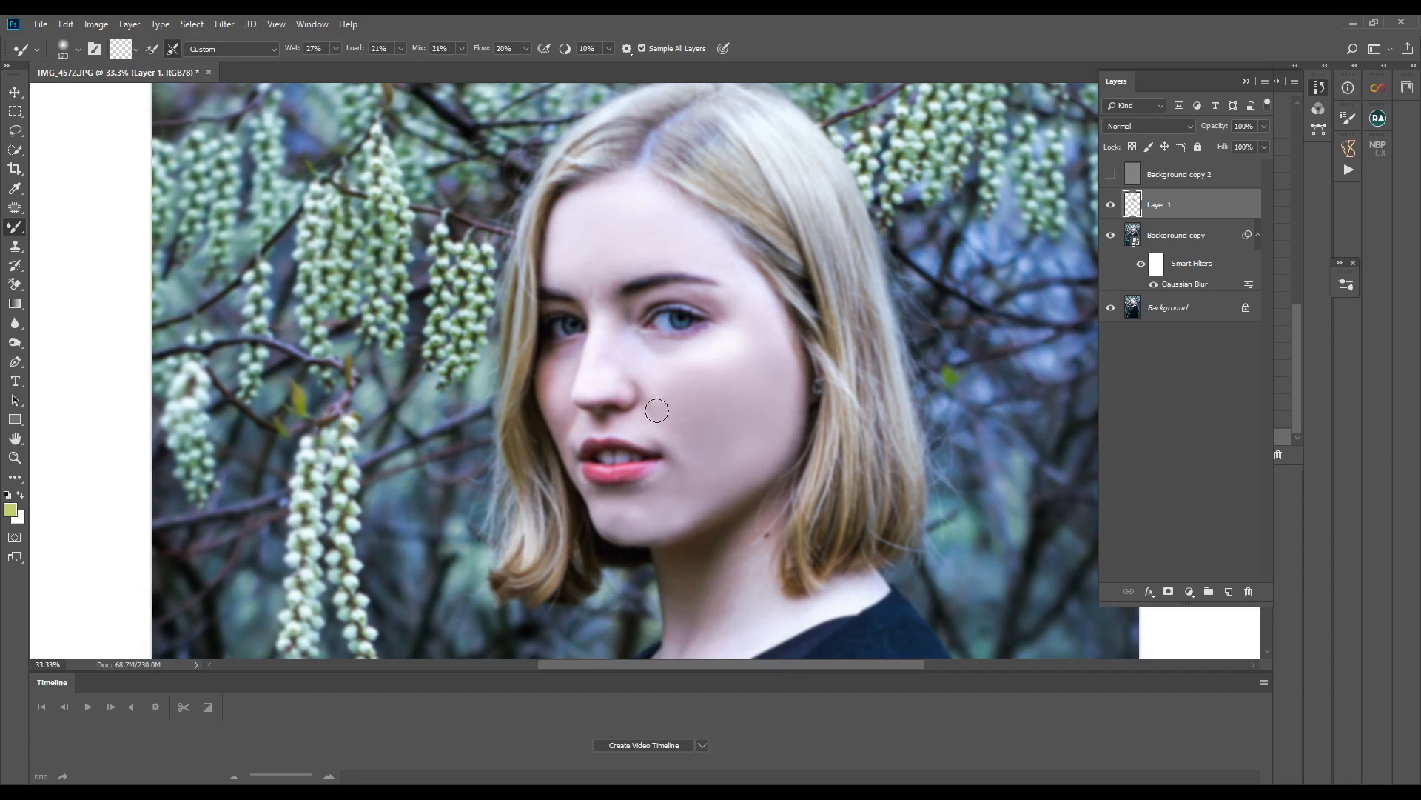
- Smooth the skin on the nose, above the upper lip and on the neck with the Mixer Brush
mouse_move(633, 377)
left_mouse_down("alt")
mouse_move(591, 368)
mouse_move(611, 284)
left_mouse_up("alt")
mouse_move(617, 366)
left_mouse_down()
mouse_move(627, 392)
mouse_move(597, 383)
mouse_move(639, 381)
left_mouse_up()
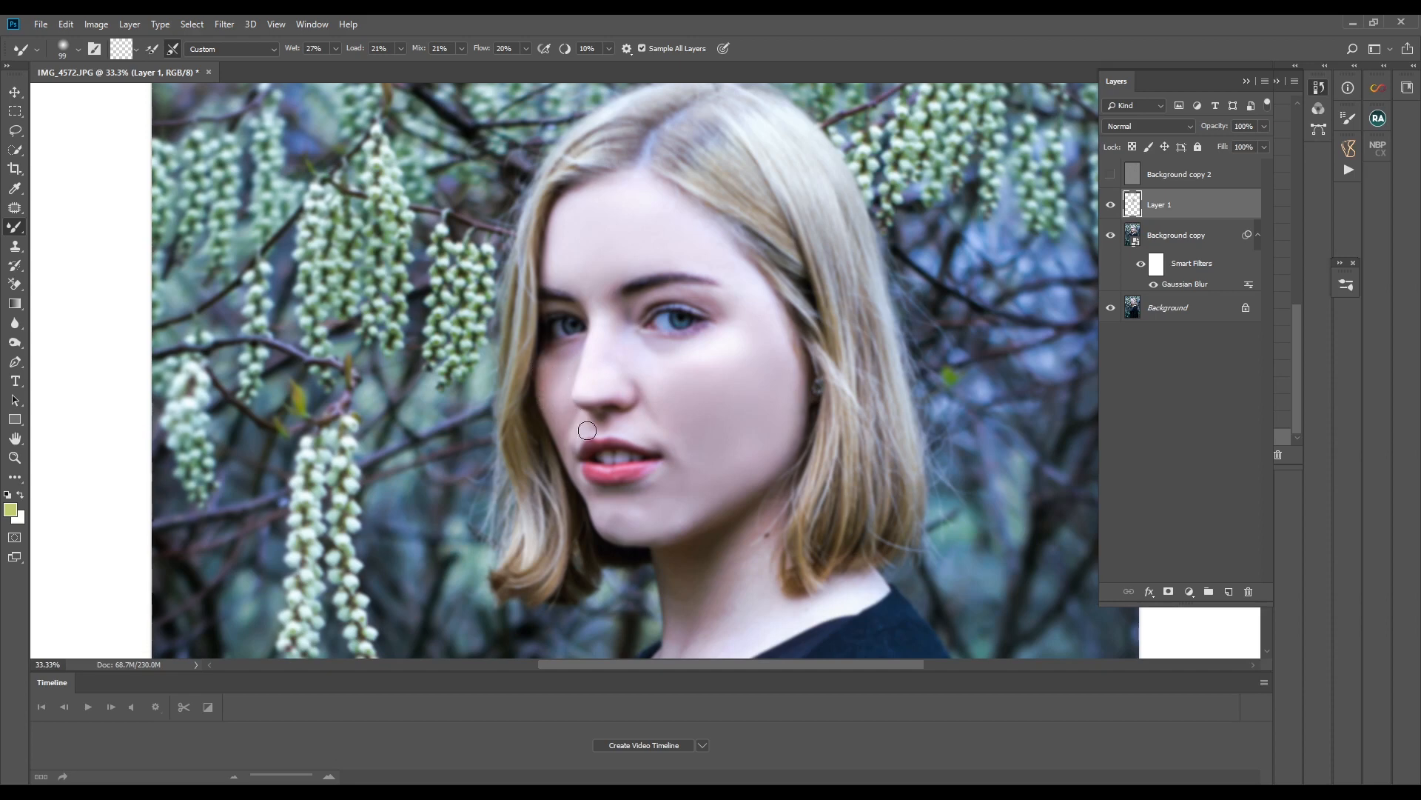
left_click_drag(638, 427, 632, 425)
scroll(720, 427, "down", 3)
left_click_drag(703, 482, 718, 483)
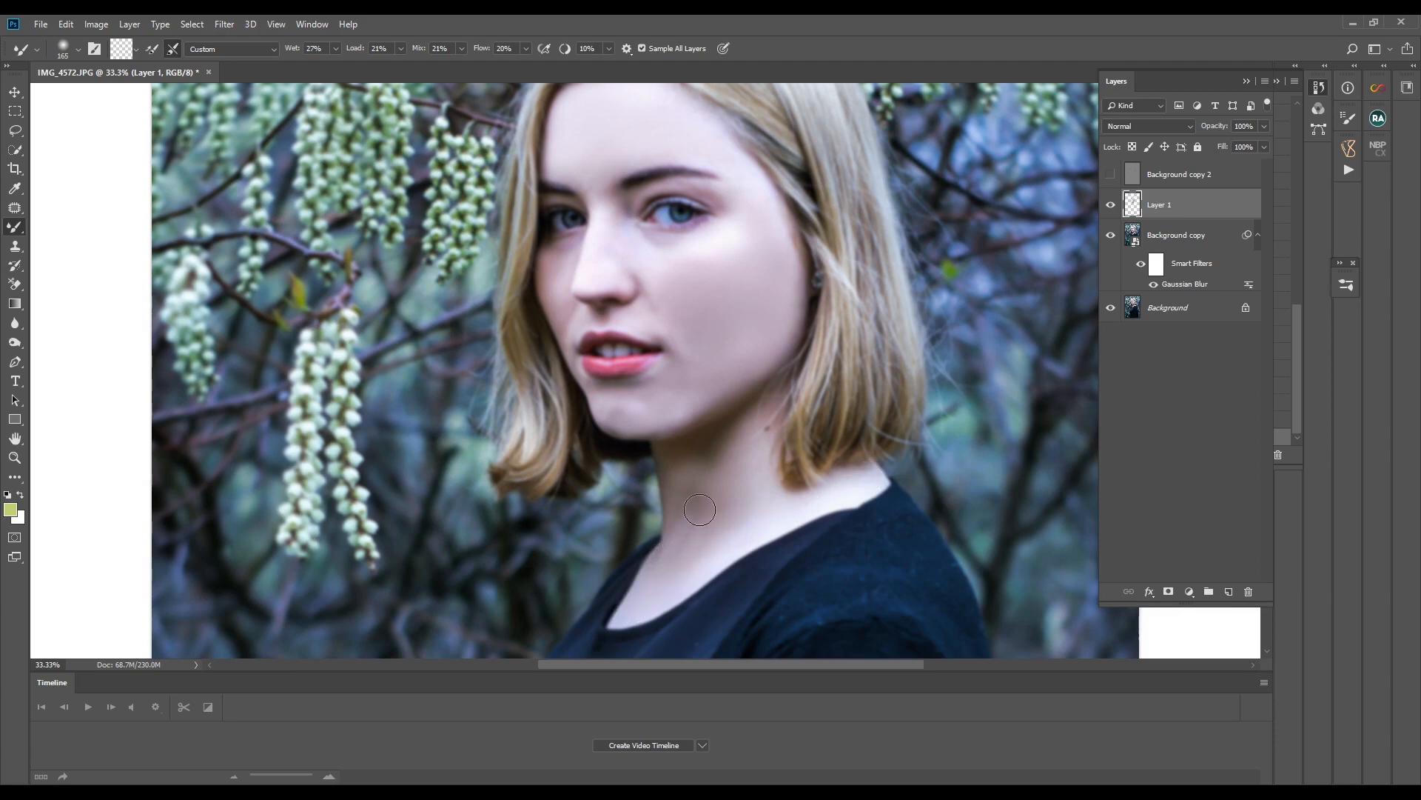
- Show the Background copy 2 texture layer to check the smoothed skin, and hide it again
scroll(1014, 392, "up", 3)
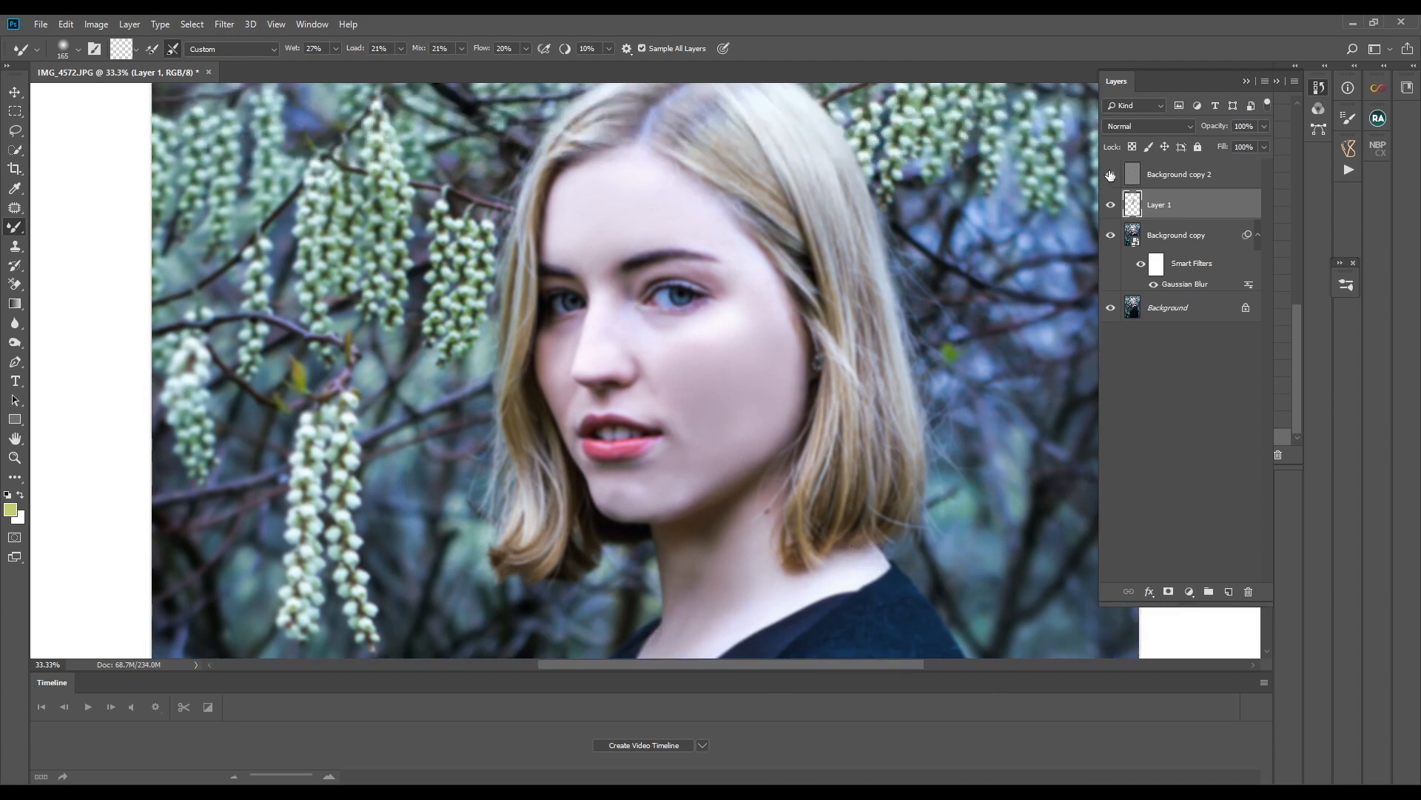
left_click(1110, 175)
left_click(1110, 174)
- Smooth the hair from the parting down to the ends on Layer 1 with Mixer Brush strokes, reducing the brush size for finer areas
scroll(787, 387, "up", 3)
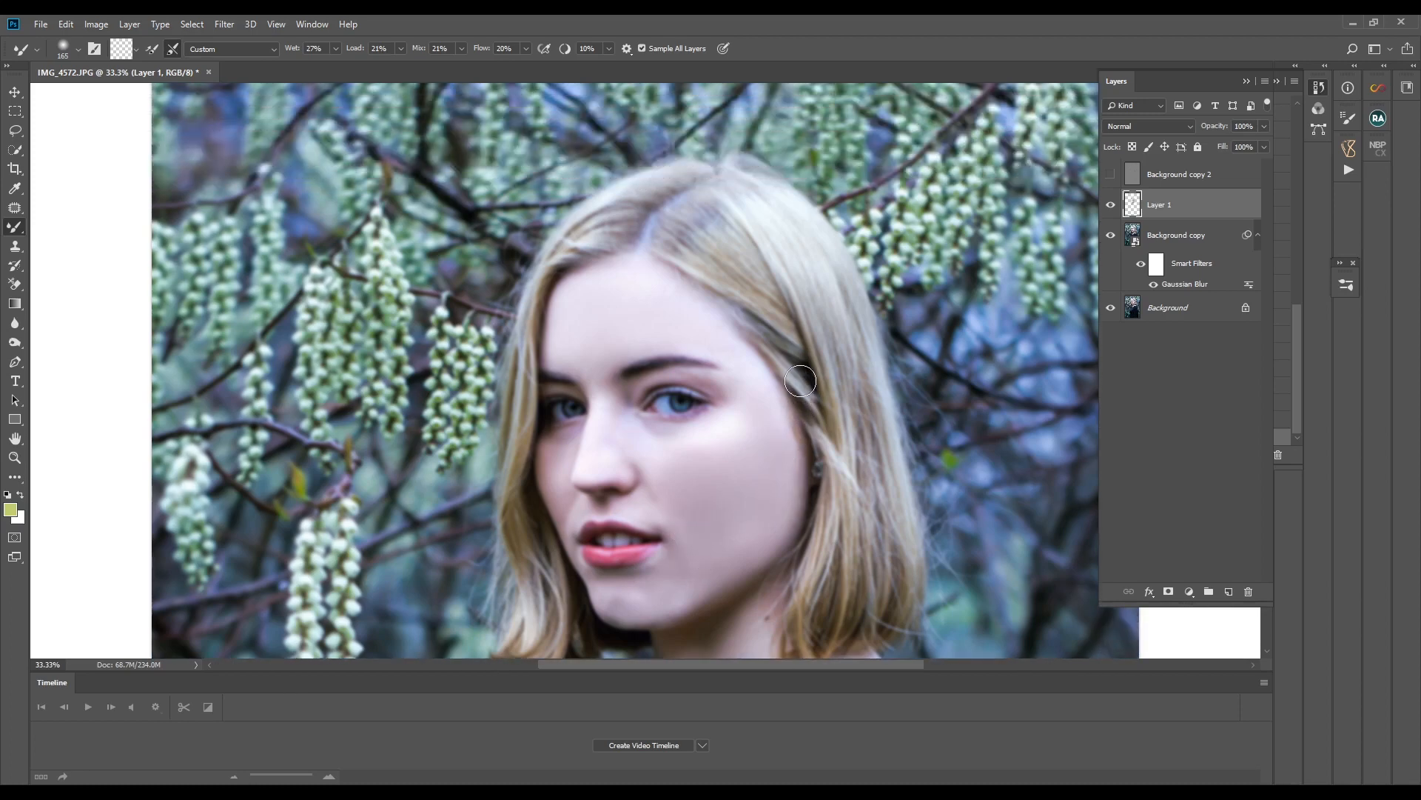
left_click_drag(688, 242, 722, 278)
left_click_drag(718, 225, 771, 316)
mouse_move(758, 223)
left_mouse_down()
mouse_move(791, 260)
mouse_move(838, 395)
left_mouse_up()
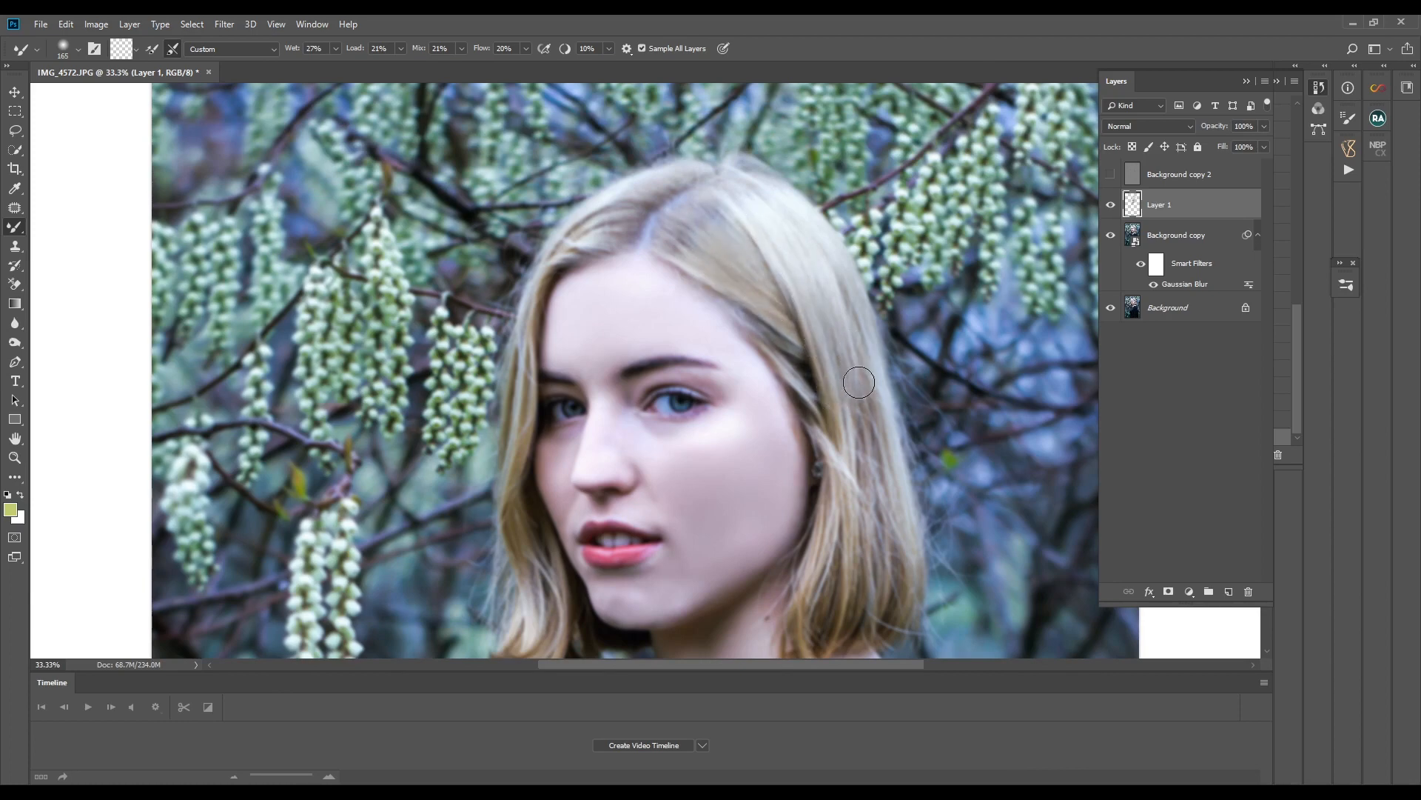
scroll(874, 493, "down", 1)
scroll(874, 493, "down", 1)
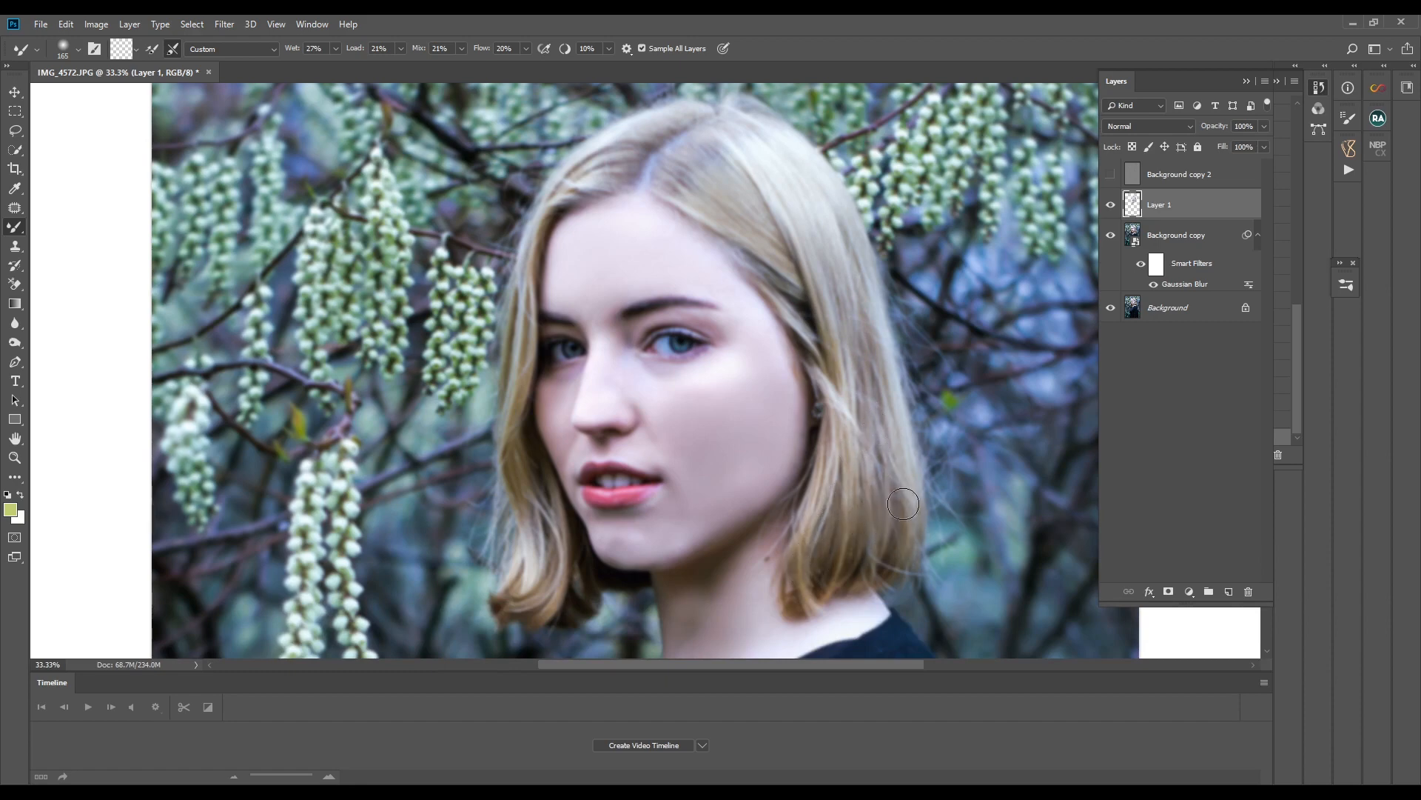
left_click_drag(842, 228, 853, 295)
left_click_drag(537, 205, 525, 205)
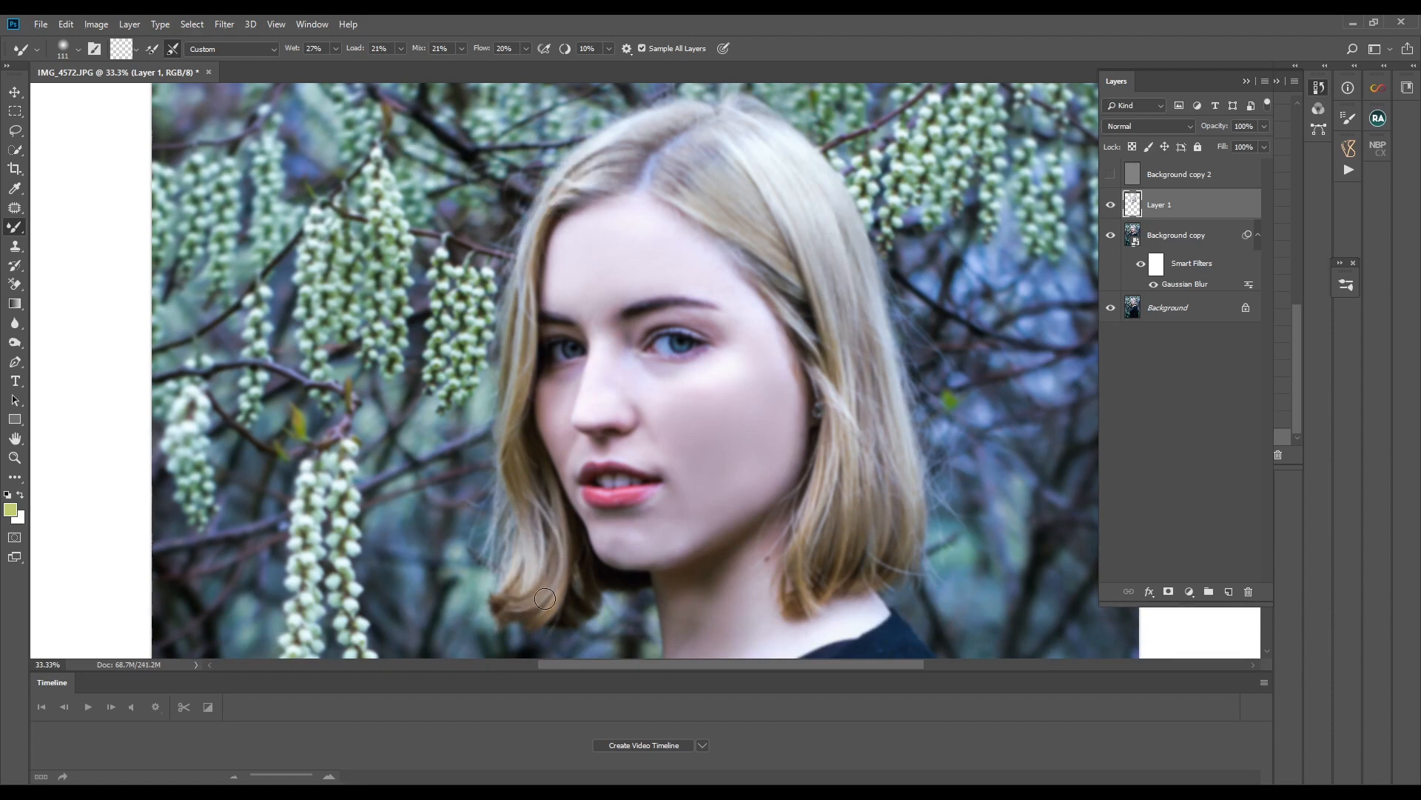
right_click(672, 333, "alt")
left_click_drag(672, 333, 679, 342)
- Show the Background copy 2 texture layer, review the retouch on the whole portrait, and make that layer active
left_click(1110, 174)
key("ctrl+minus")
key("ctrl+minus")
key("ctrl+minus")
key("ctrl+plus")
key("ctrl+minus")
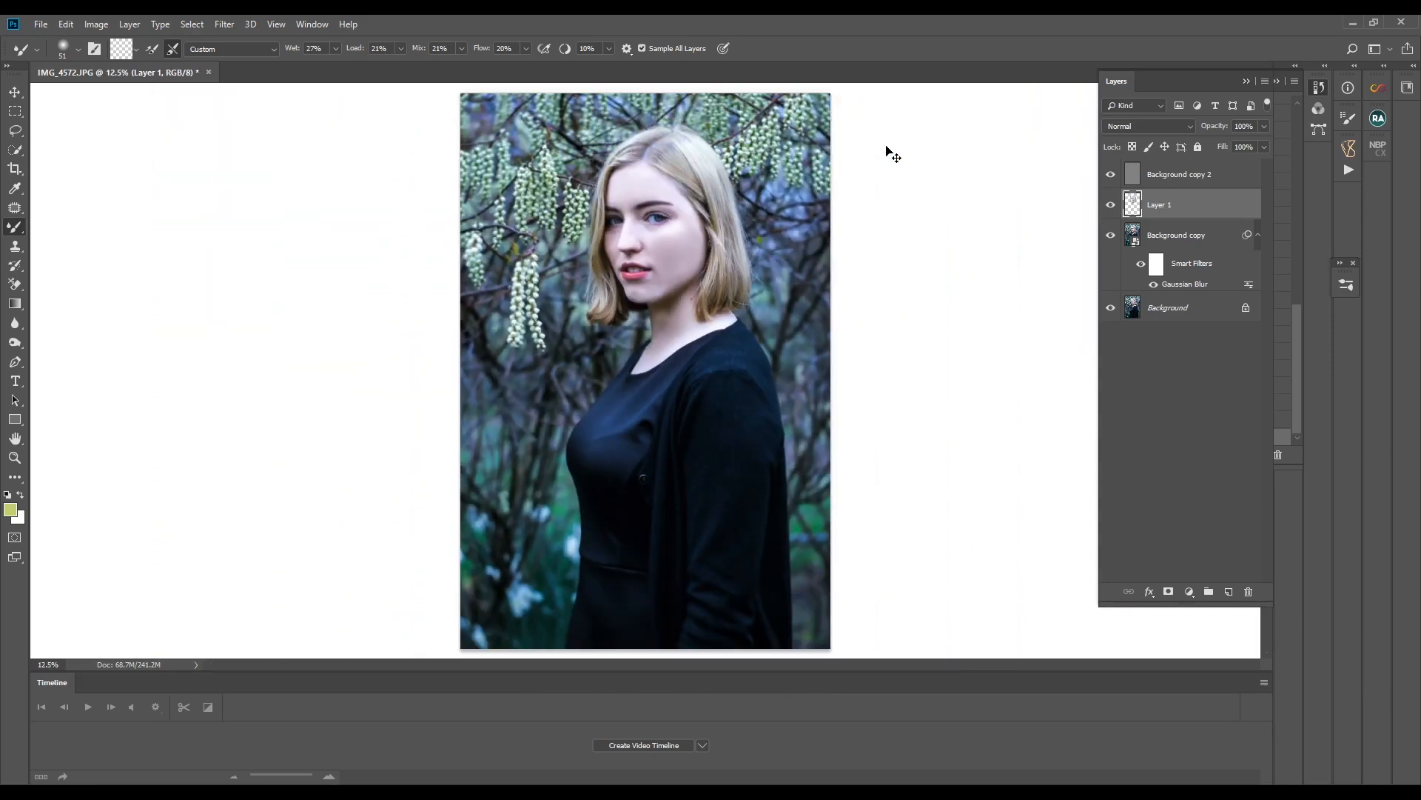
left_click(1209, 179)
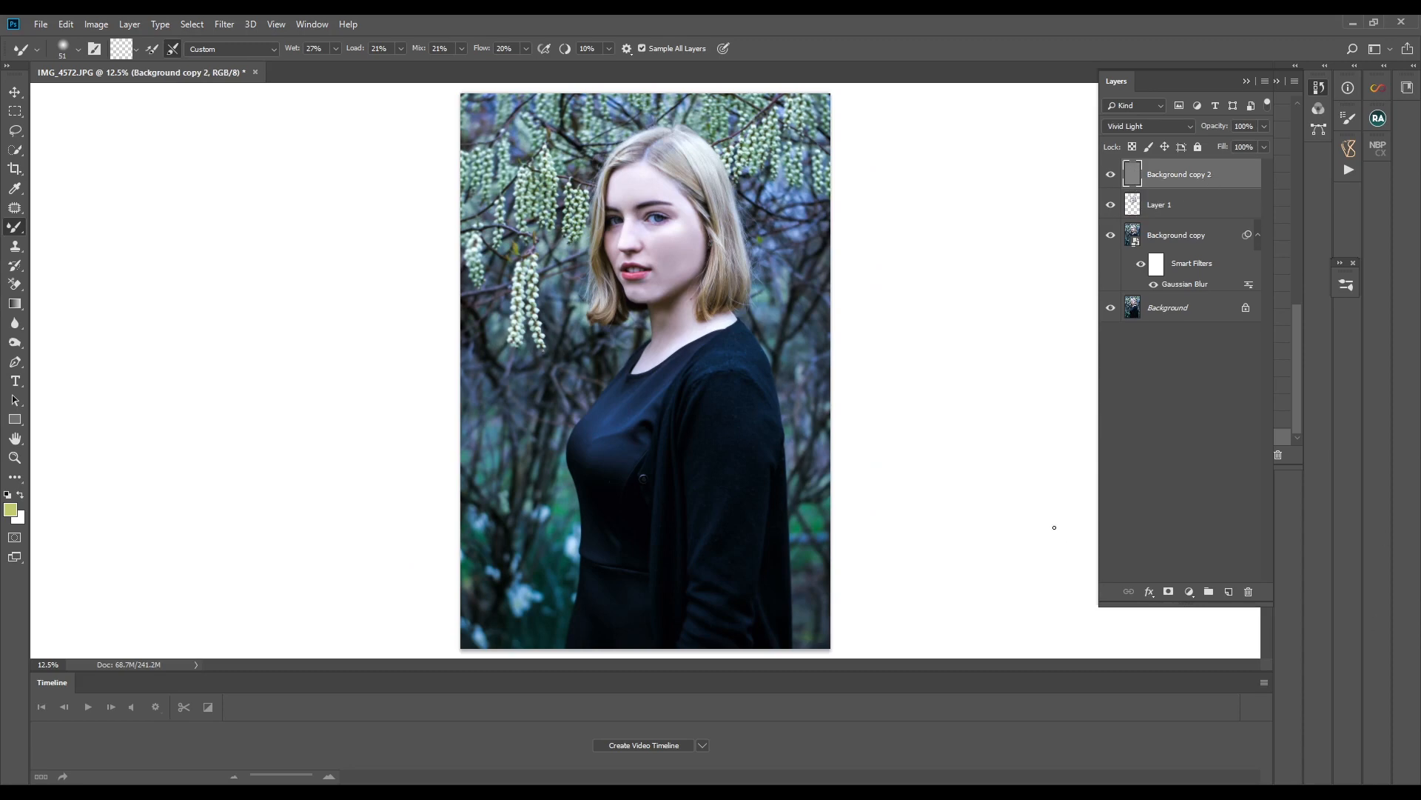
- Hide the Background copy 2 layer for a closer look at the blended skin and make Layer 1 active
key("ctrl+plus")
key("ctrl+plus")
key("ctrl+plus")
scroll(1054, 527, "up", 5)
left_click(1112, 175)
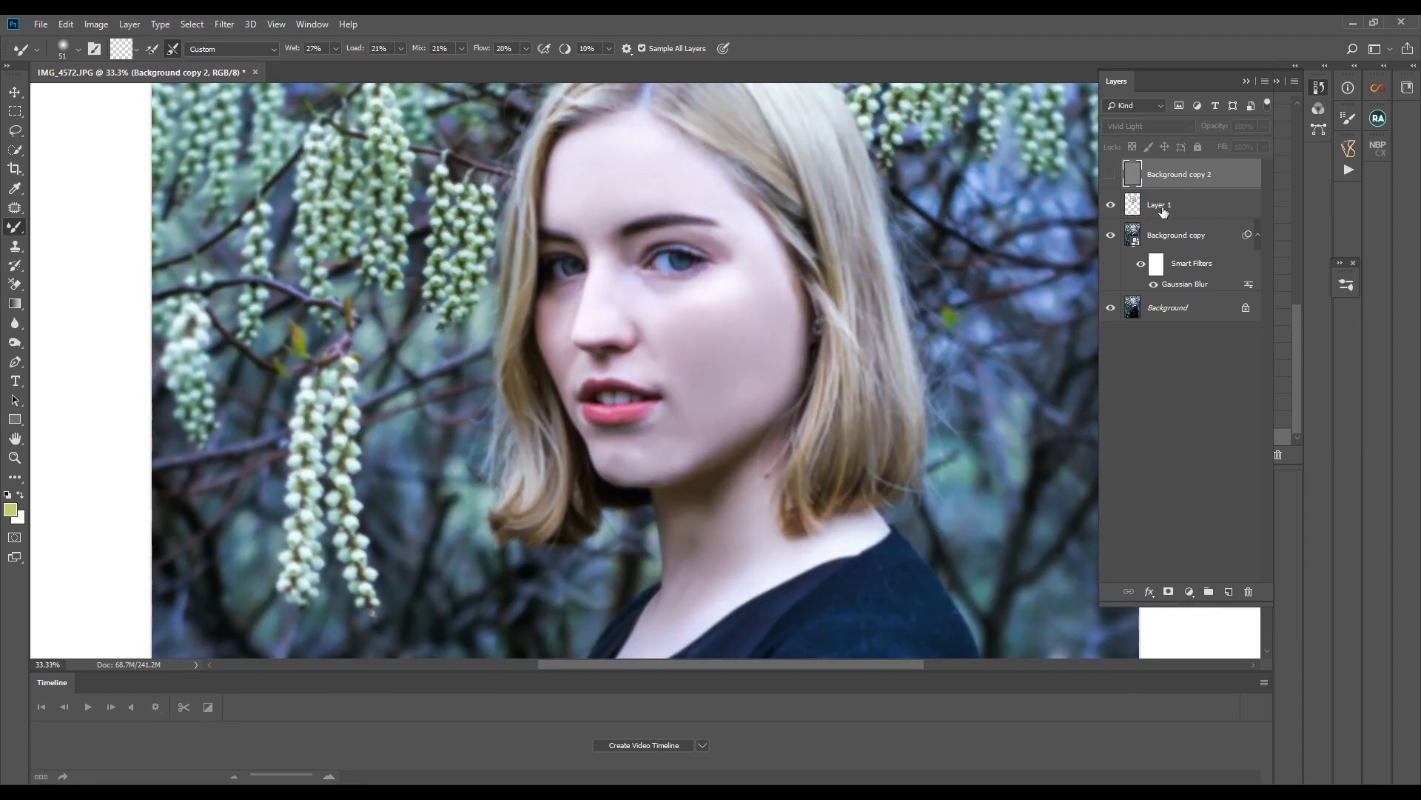
left_click(1163, 211)
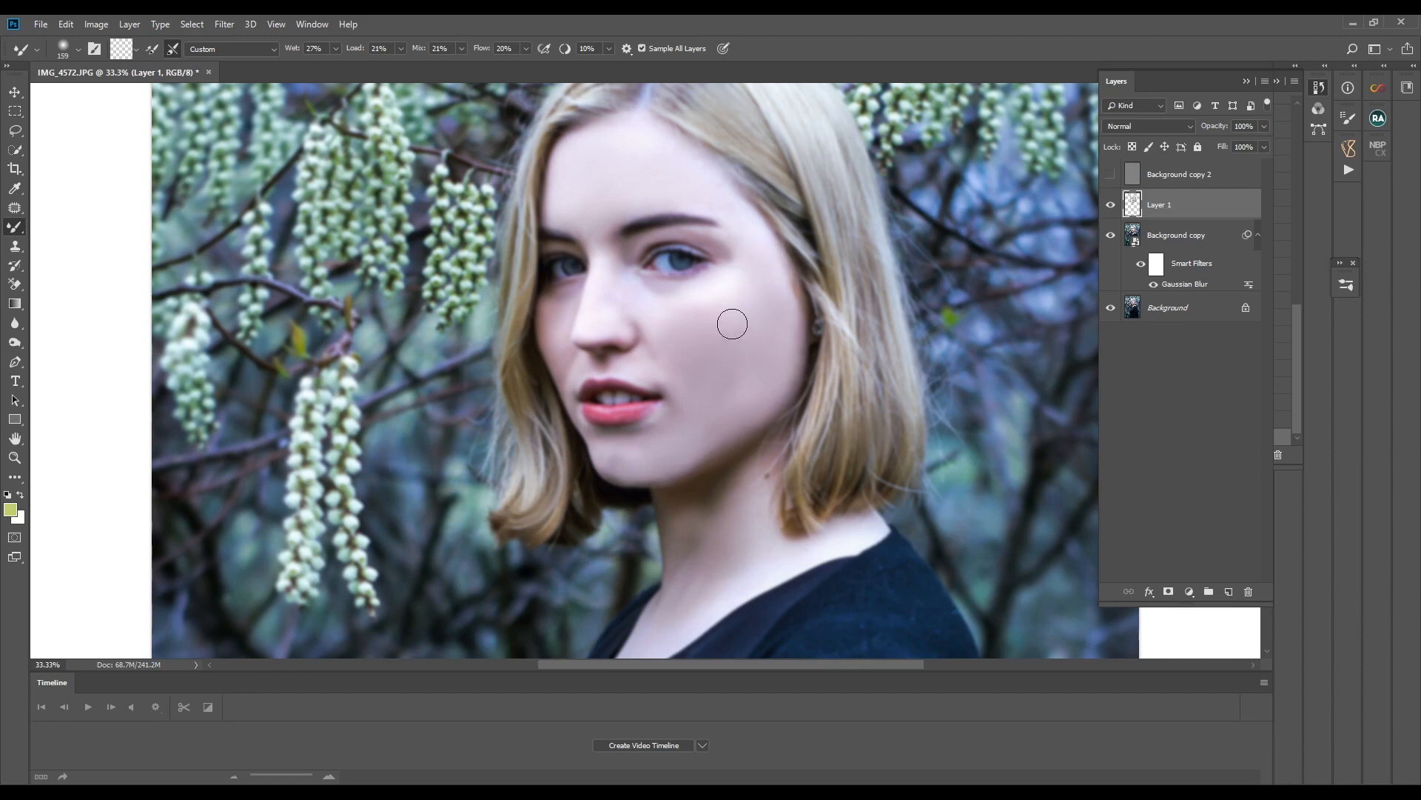
- Show the Background copy 2 layer and flatten all layers into a single image
key("ctrl+minus")
key("ctrl+minus")
key("ctrl+minus")
left_click(1110, 175)
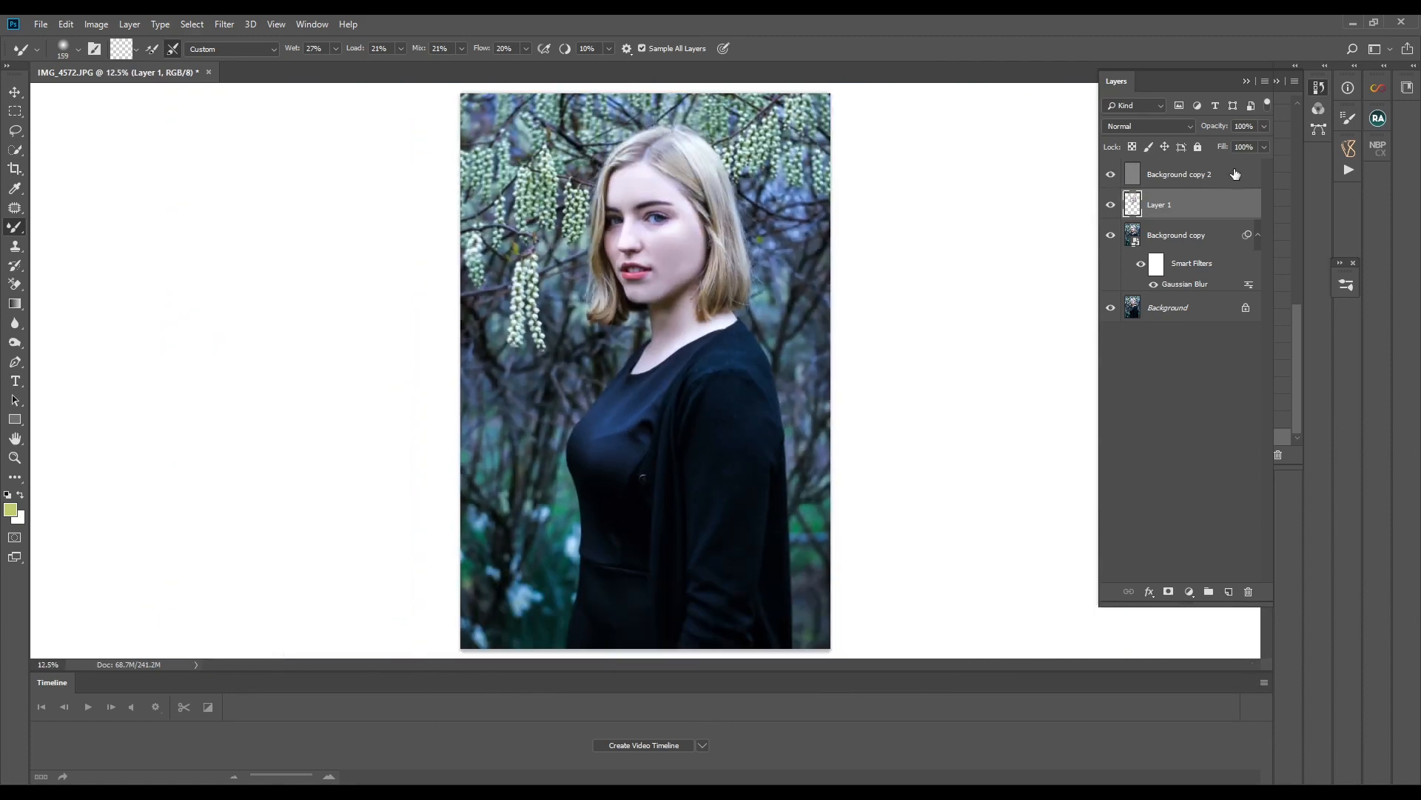
left_click(1190, 183)
right_click(1194, 176)
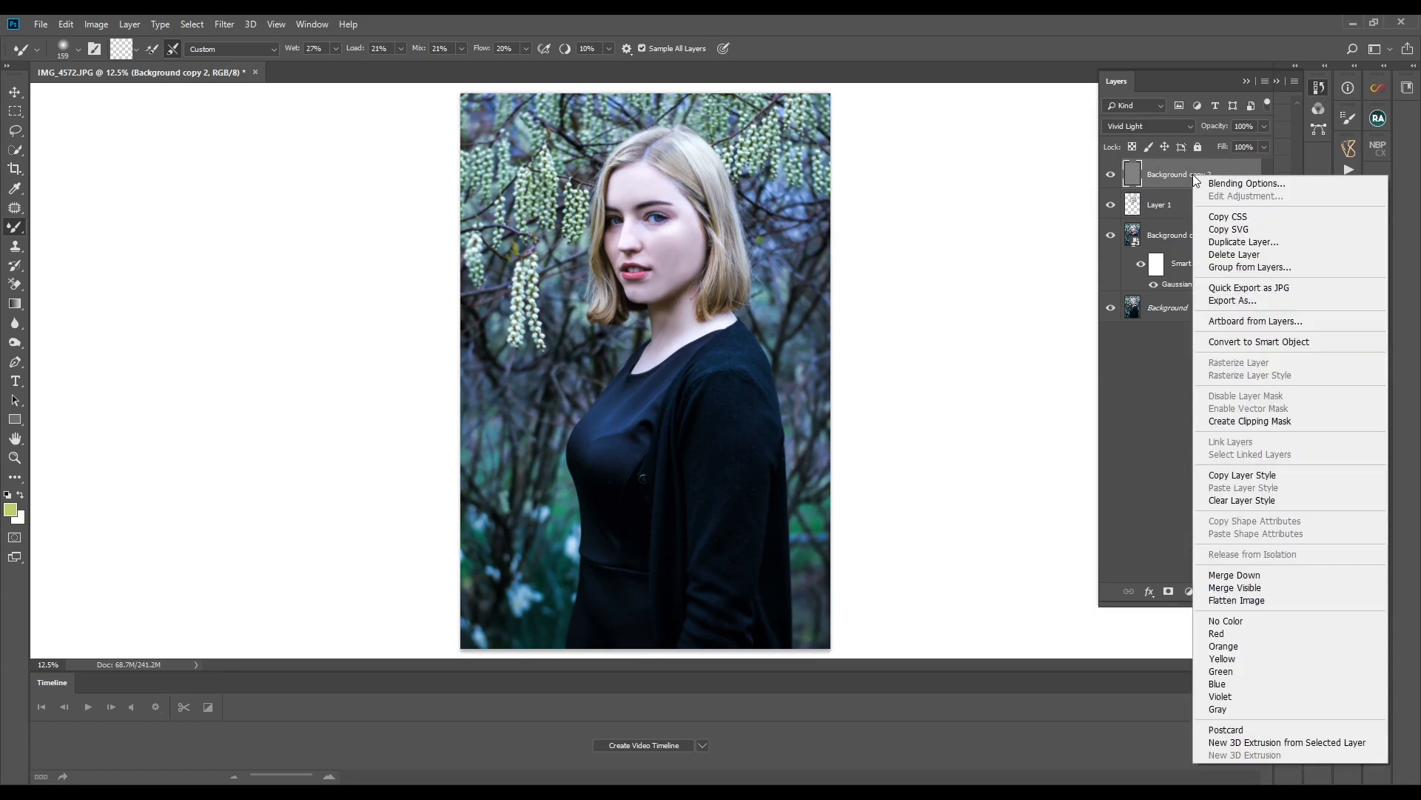
left_click(1242, 599)
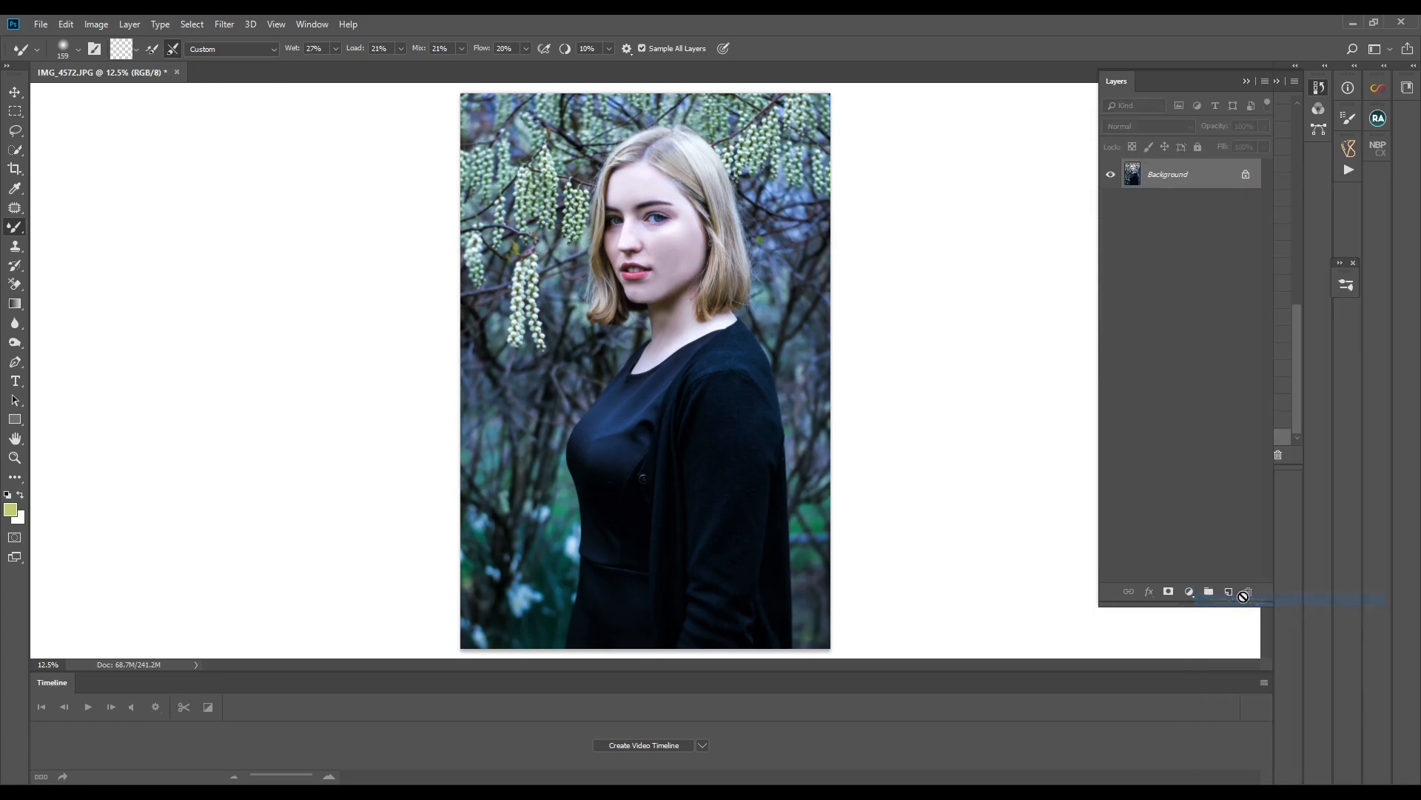
- Duplicate the flattened Background layer and apply the High Pass filter to the copy with a very small radius for sharpening
right_click(1175, 172)
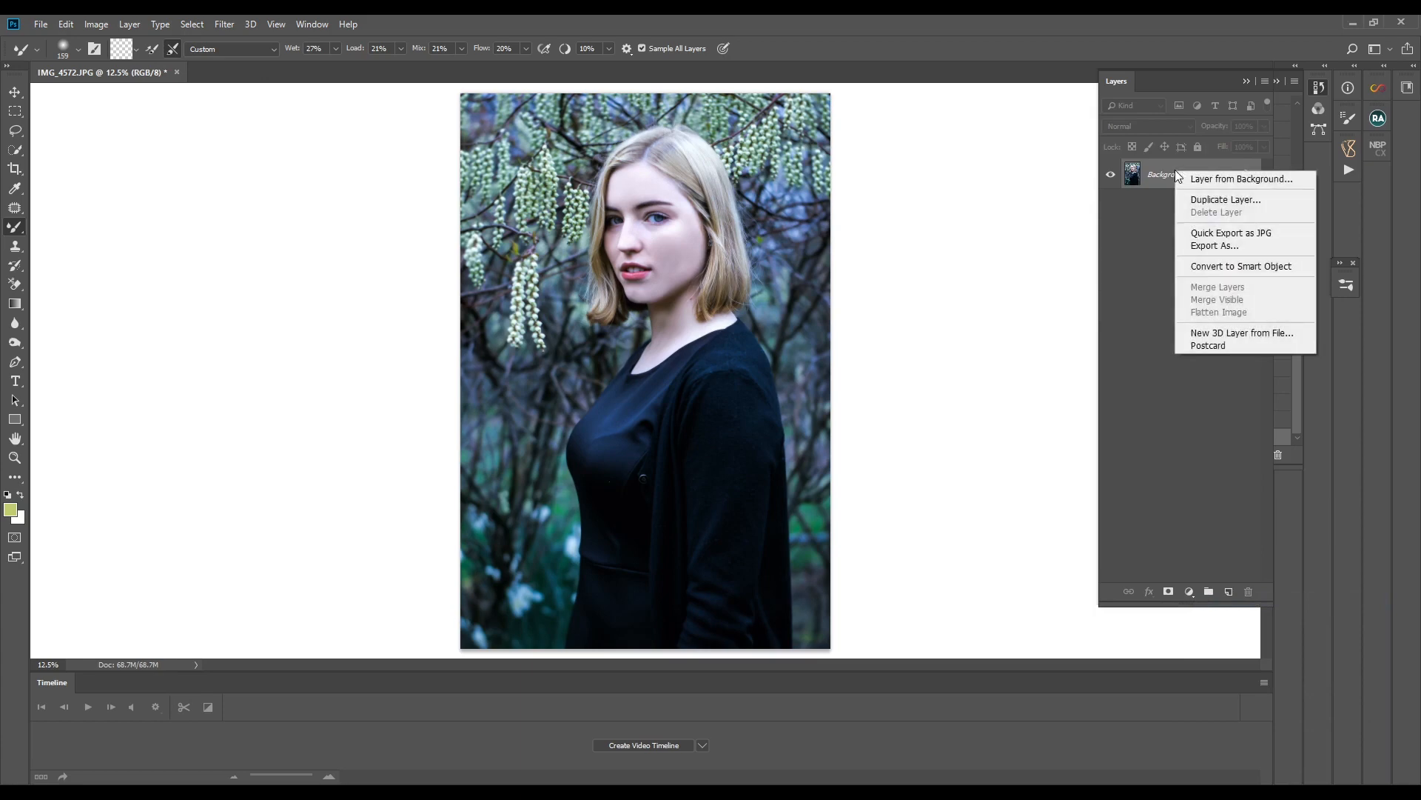
left_click(1185, 196)
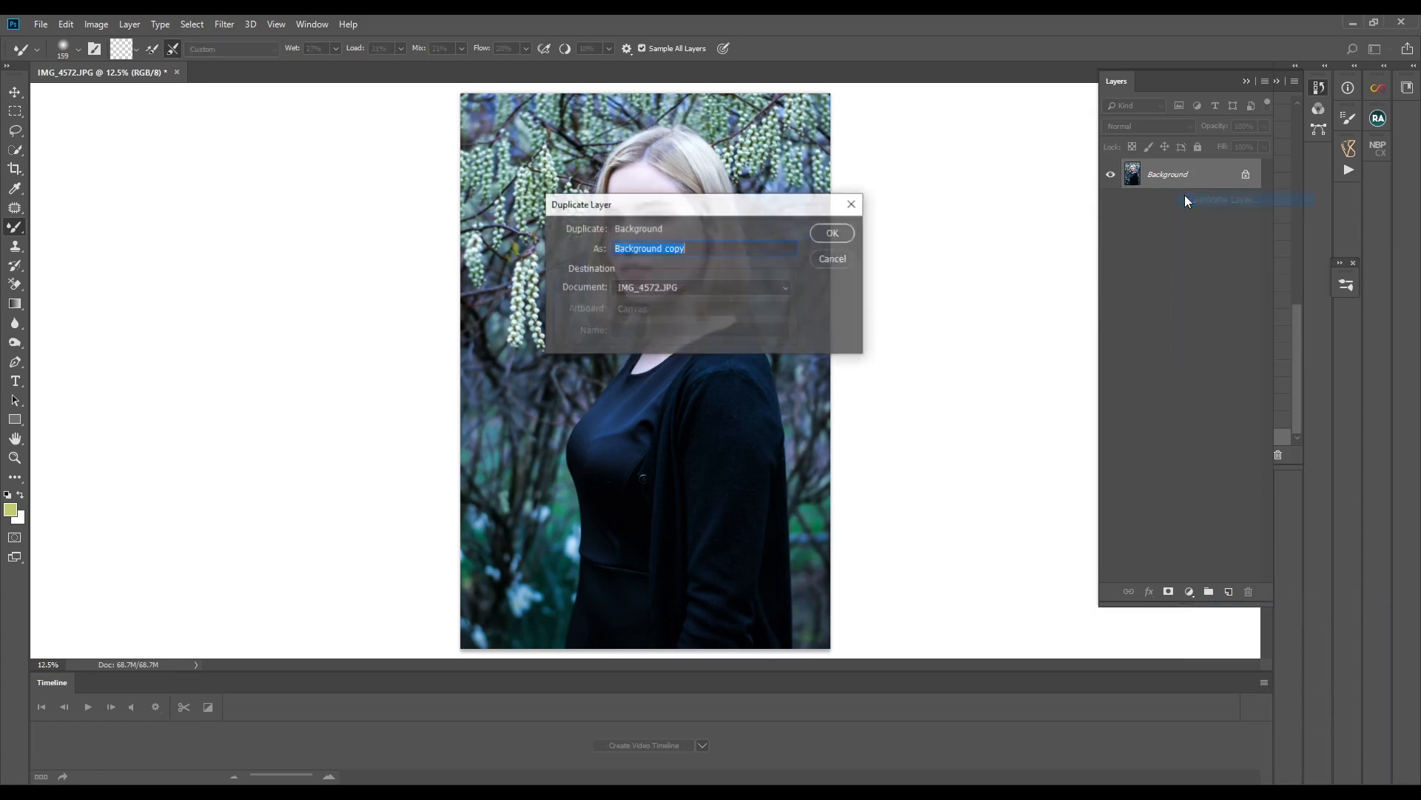
left_click(832, 232)
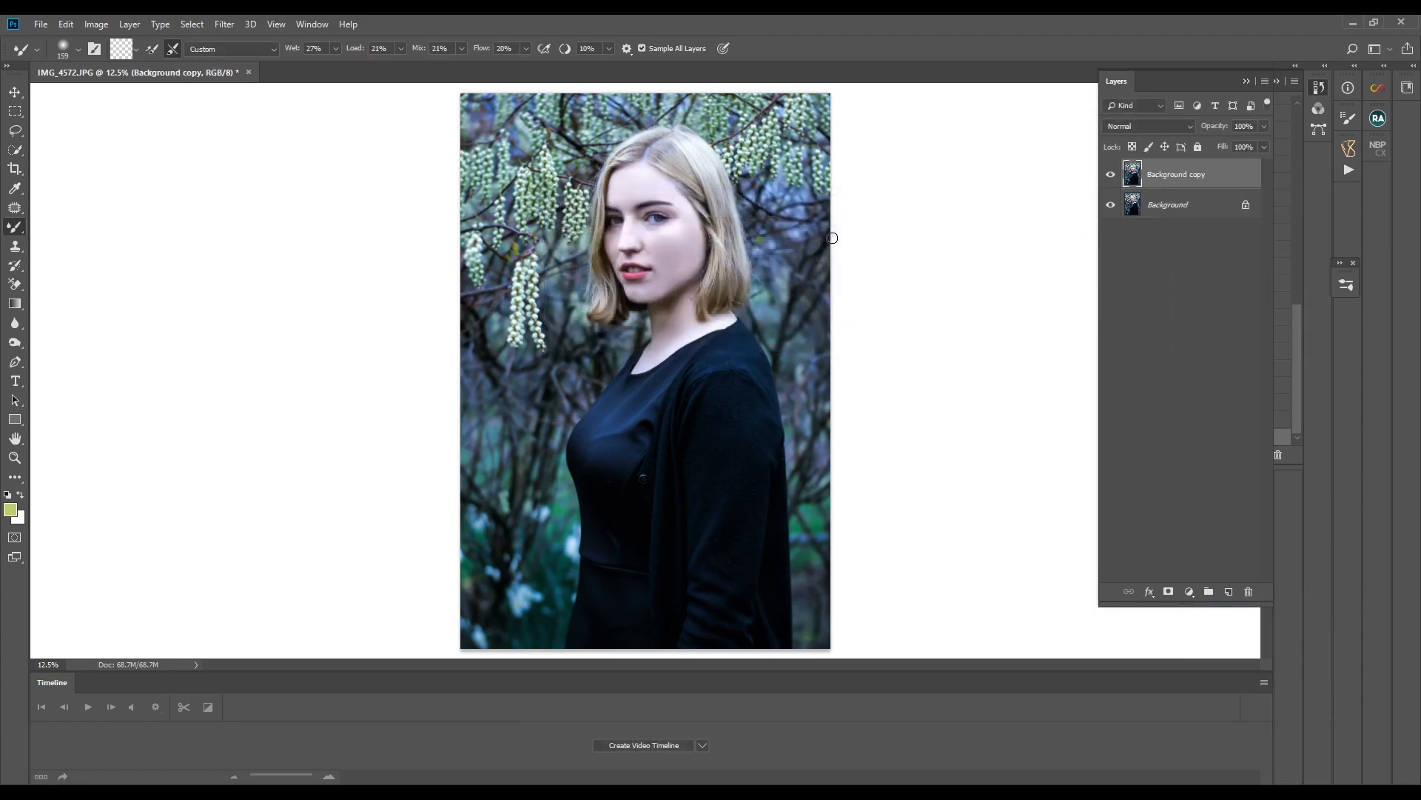
left_click(231, 23)
mouse_move(265, 315)
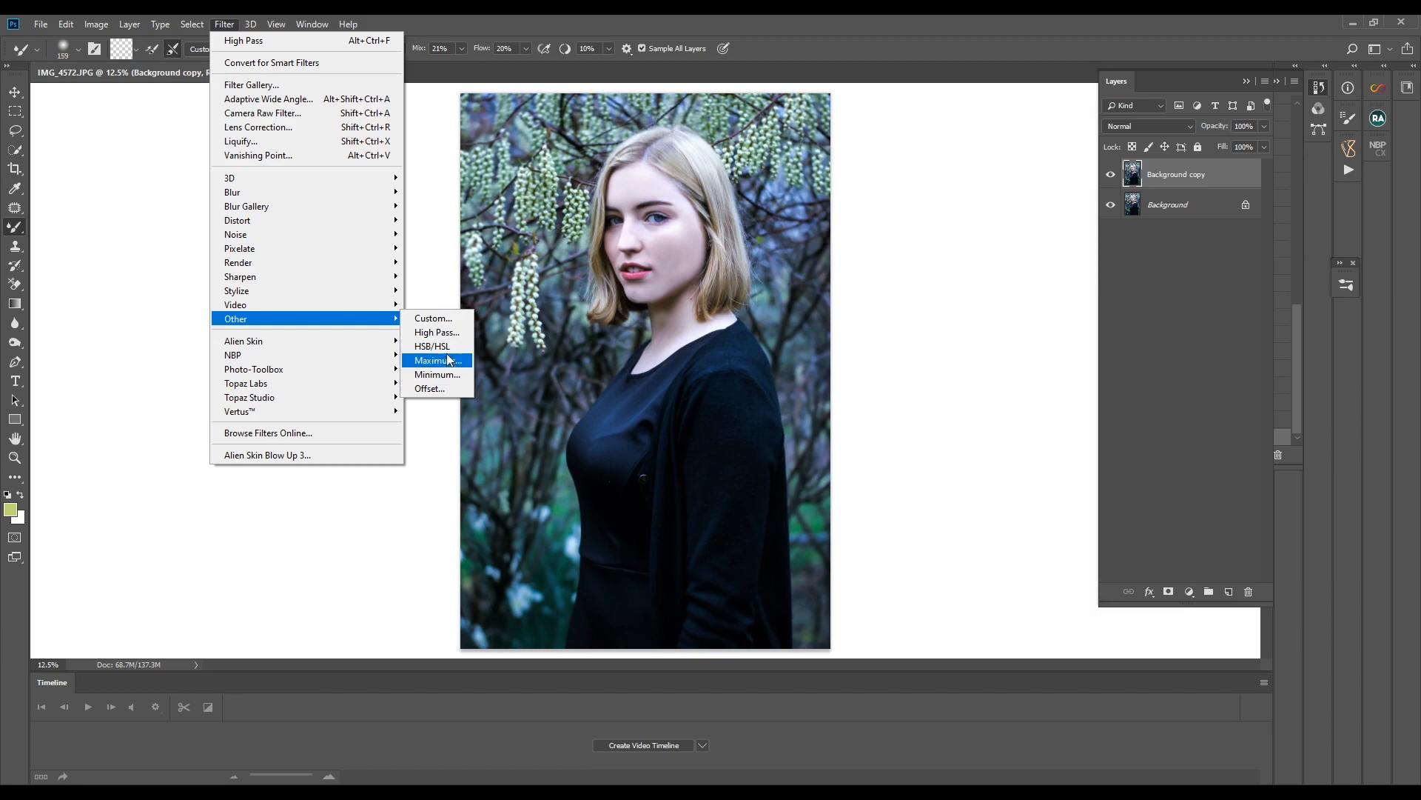
left_click(446, 332)
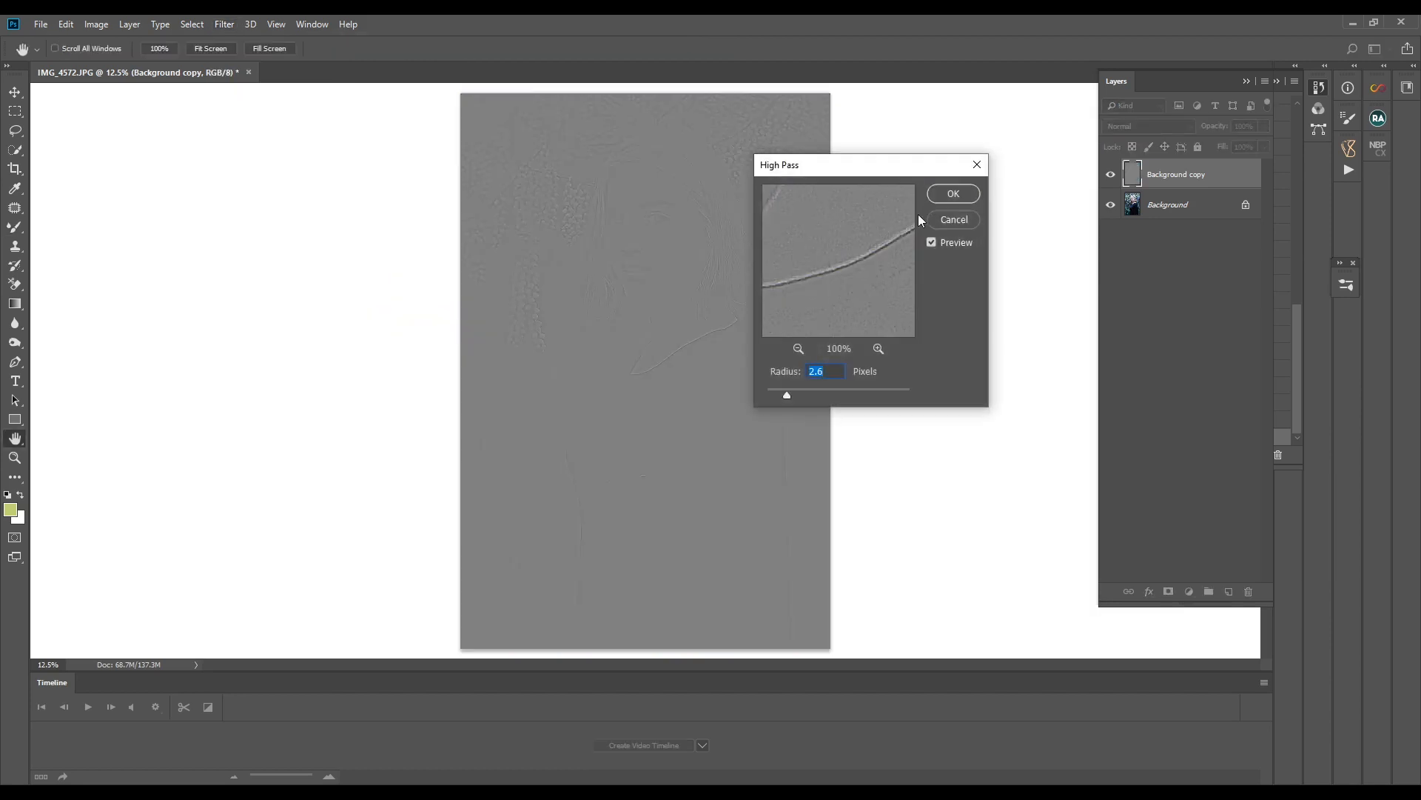
left_click_drag(776, 398, 774, 397)
left_click(949, 198)
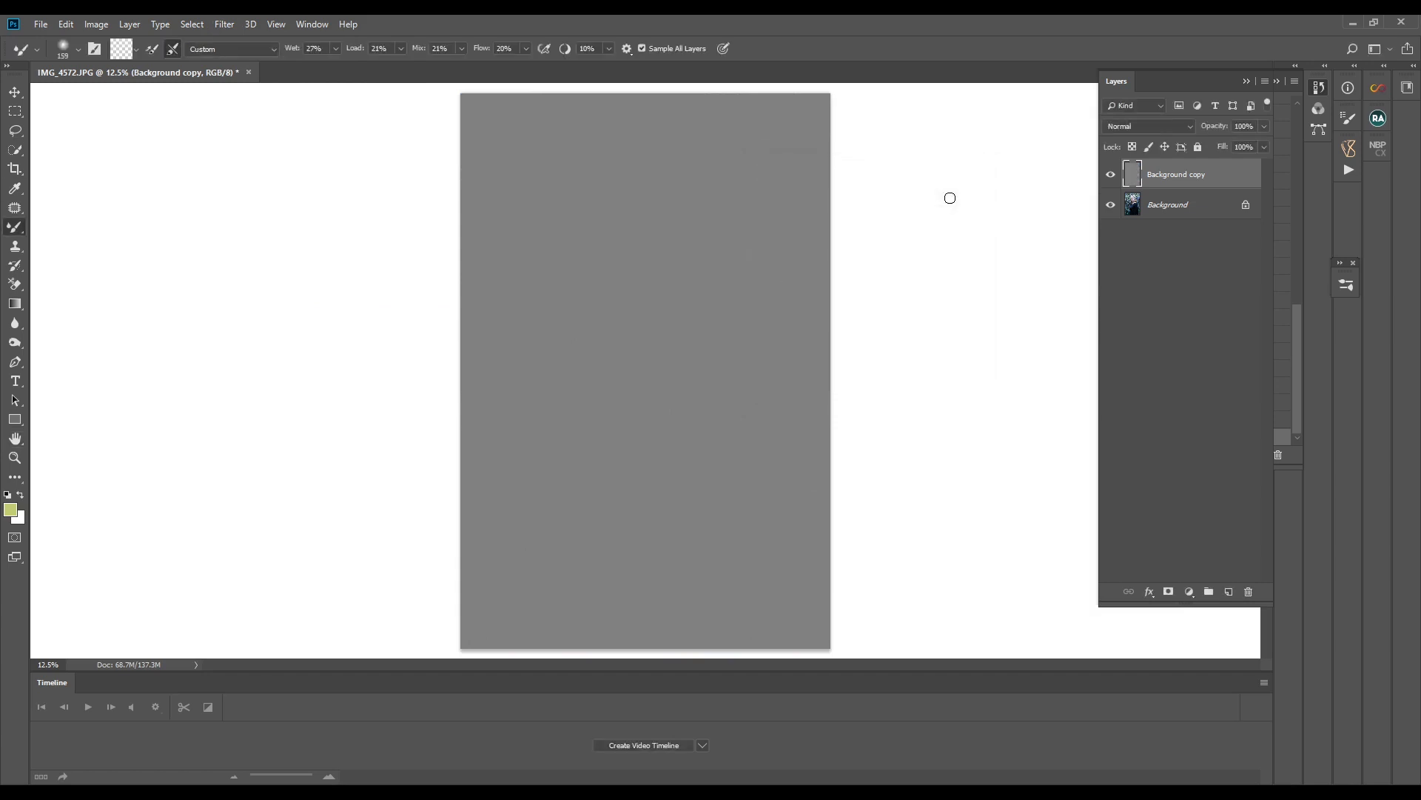
- Set the High Pass layer's blend mode to Soft Light and toggle its visibility to compare the sharpening on the face
left_click(1174, 124)
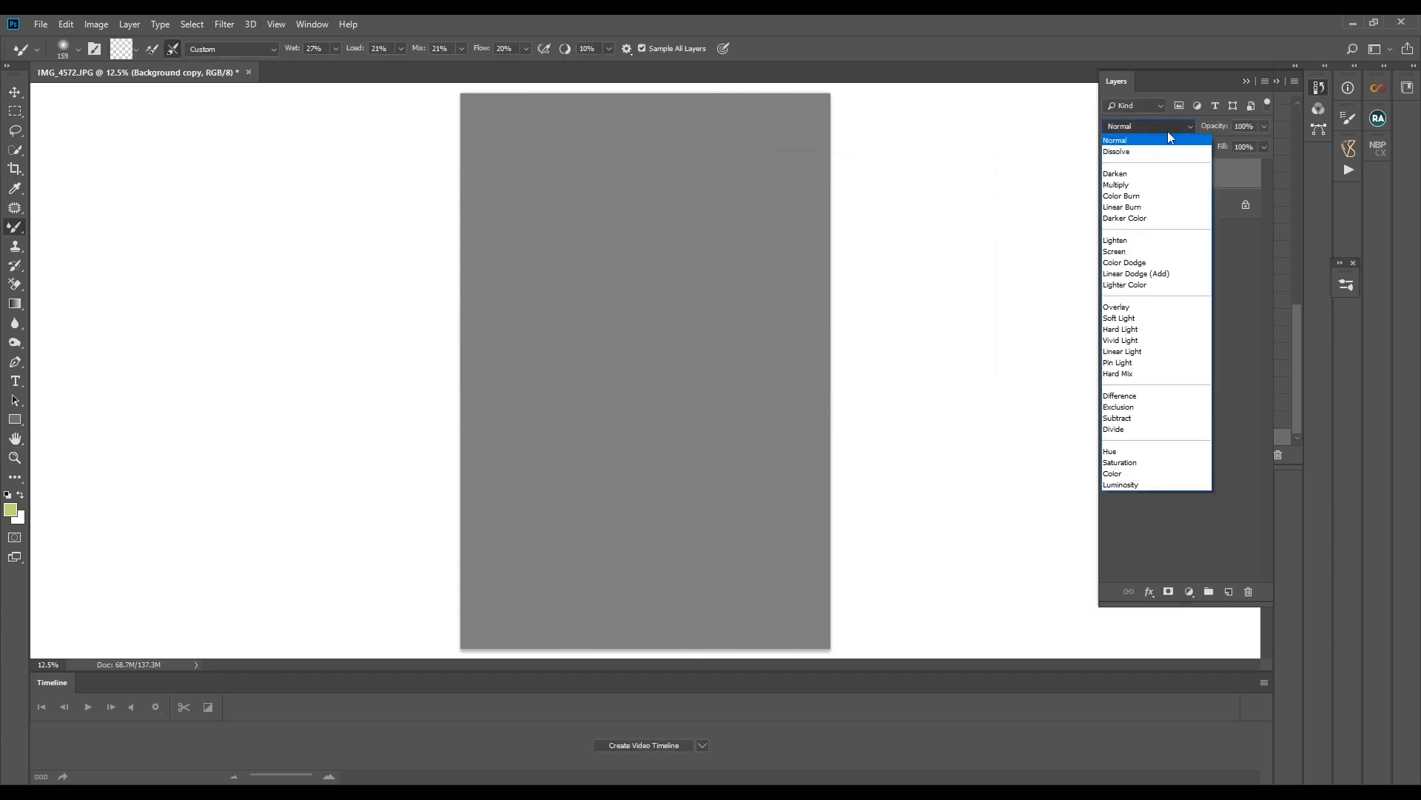
left_click(1127, 315)
left_click(1110, 178)
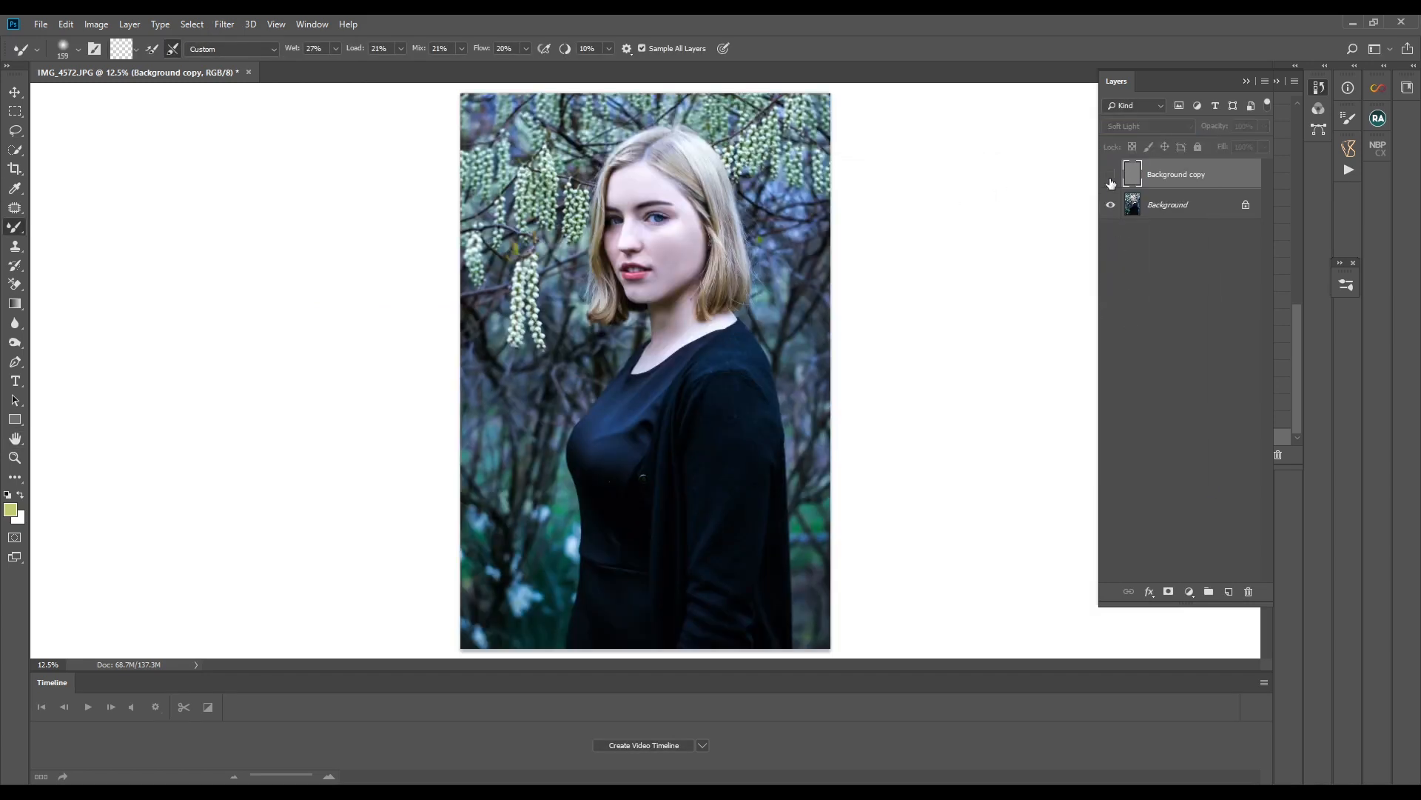
left_click(1110, 178)
key("ctrl+plus")
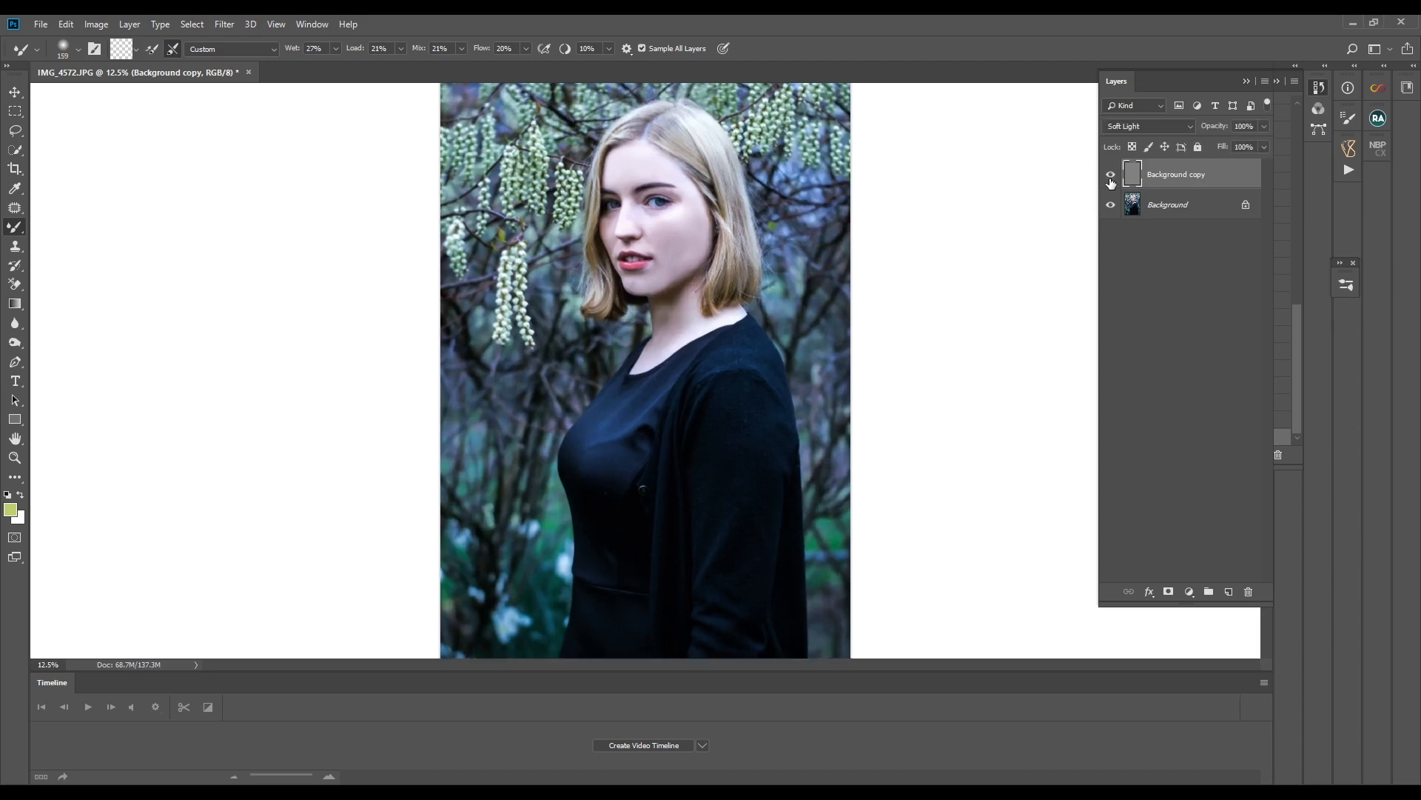
scroll(752, 345, "up", 3)
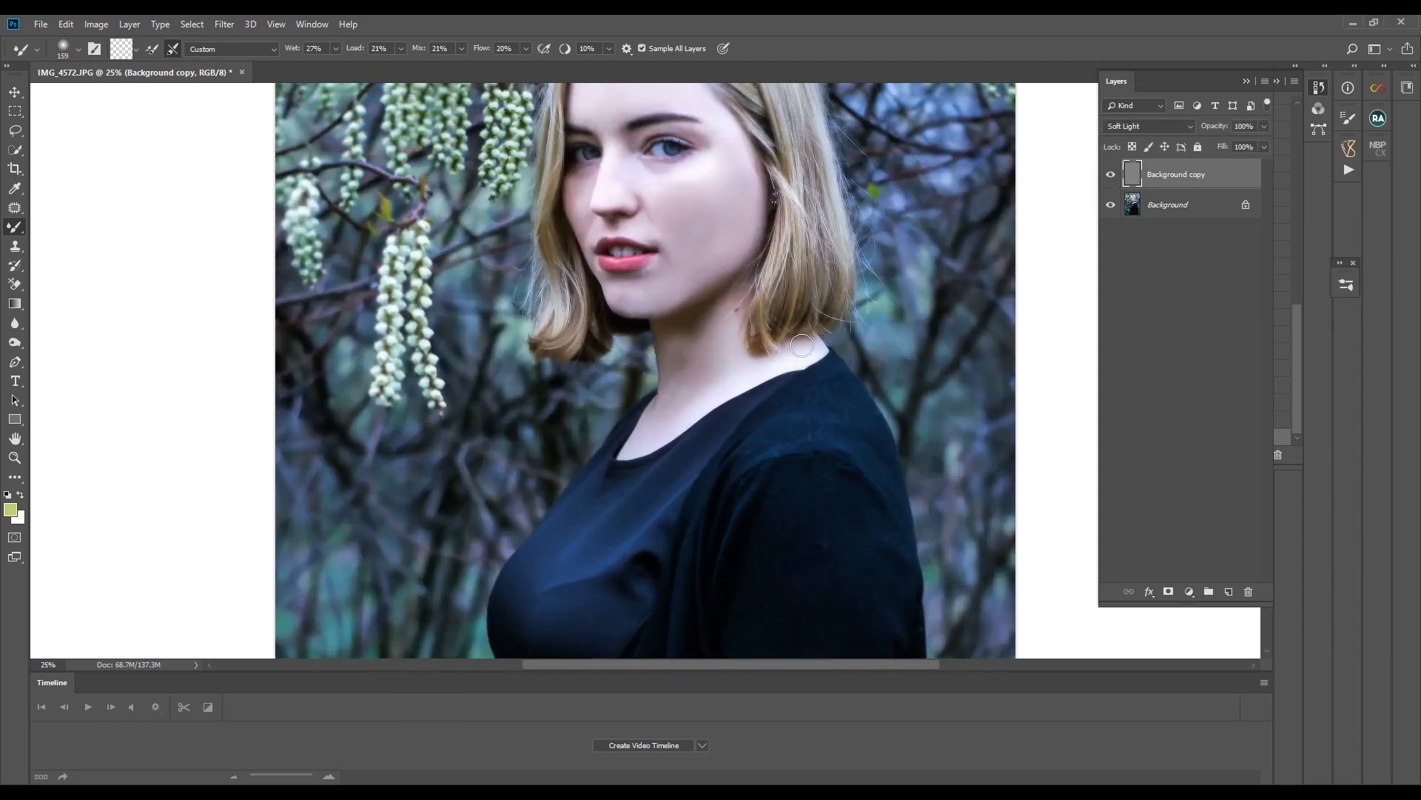
left_click(1110, 174)
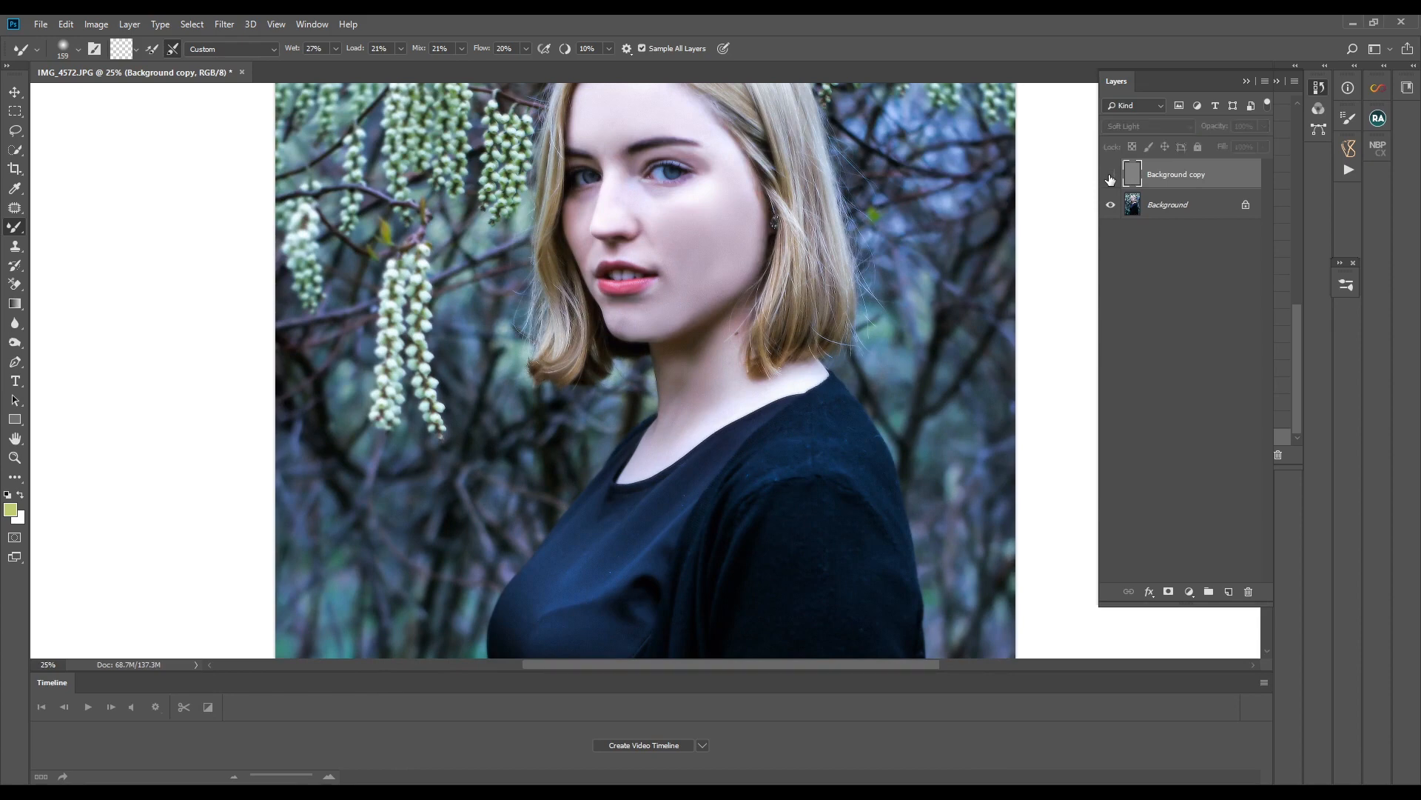
left_click(1110, 174)
- Set the High Pass layer's blend mode to Vivid Light and compare the whole portrait with the layer hidden and shown
left_click(1159, 133)
left_click(1160, 132)
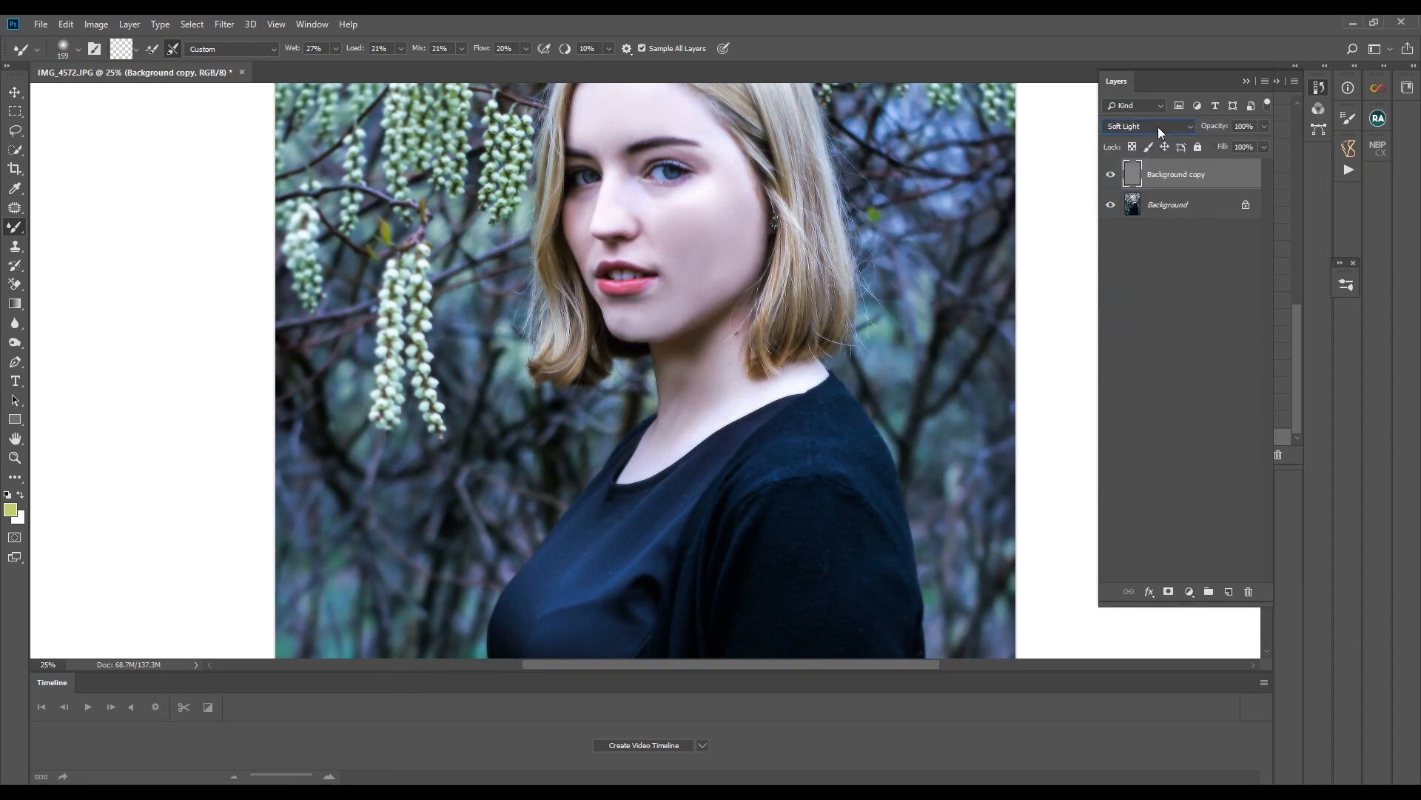
left_click(1159, 132)
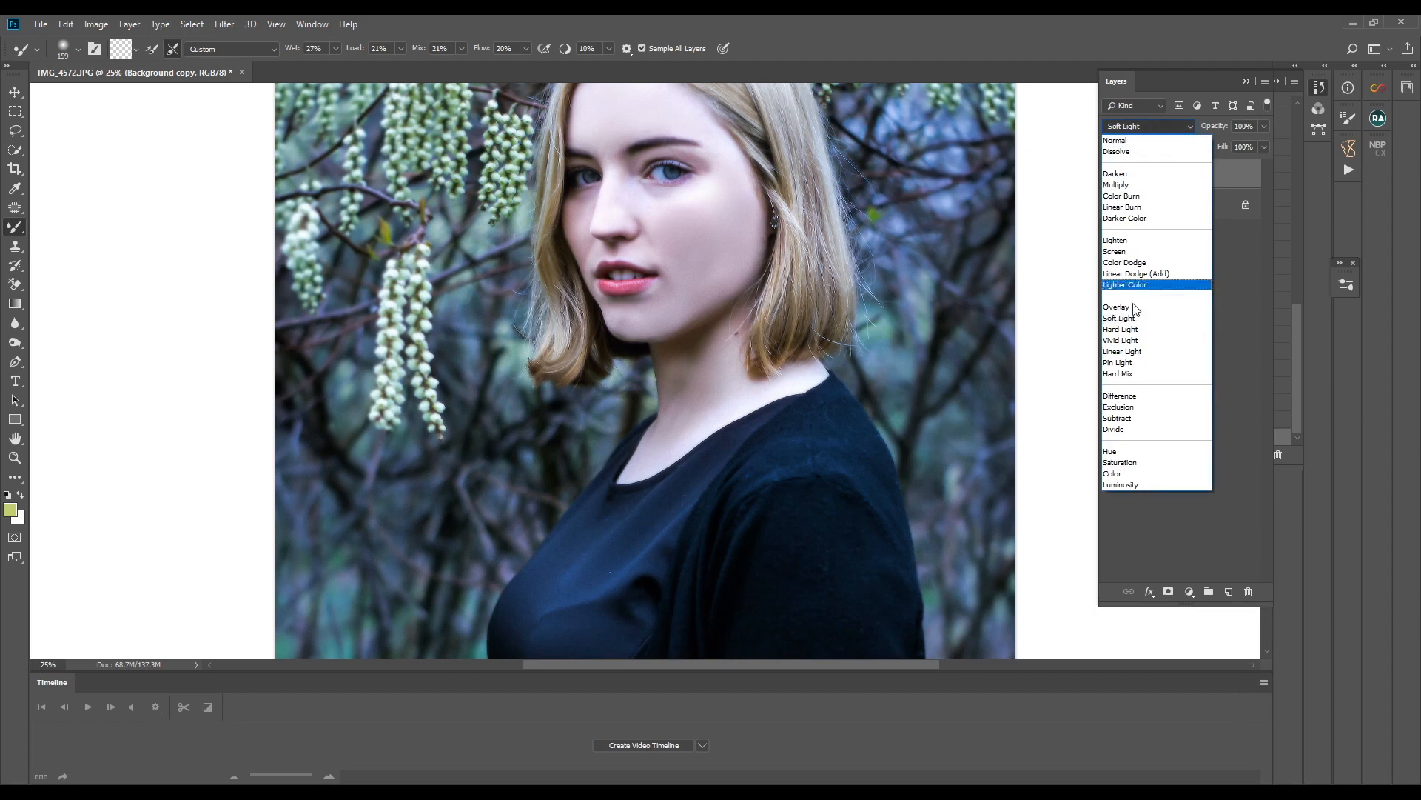
left_click(1134, 341)
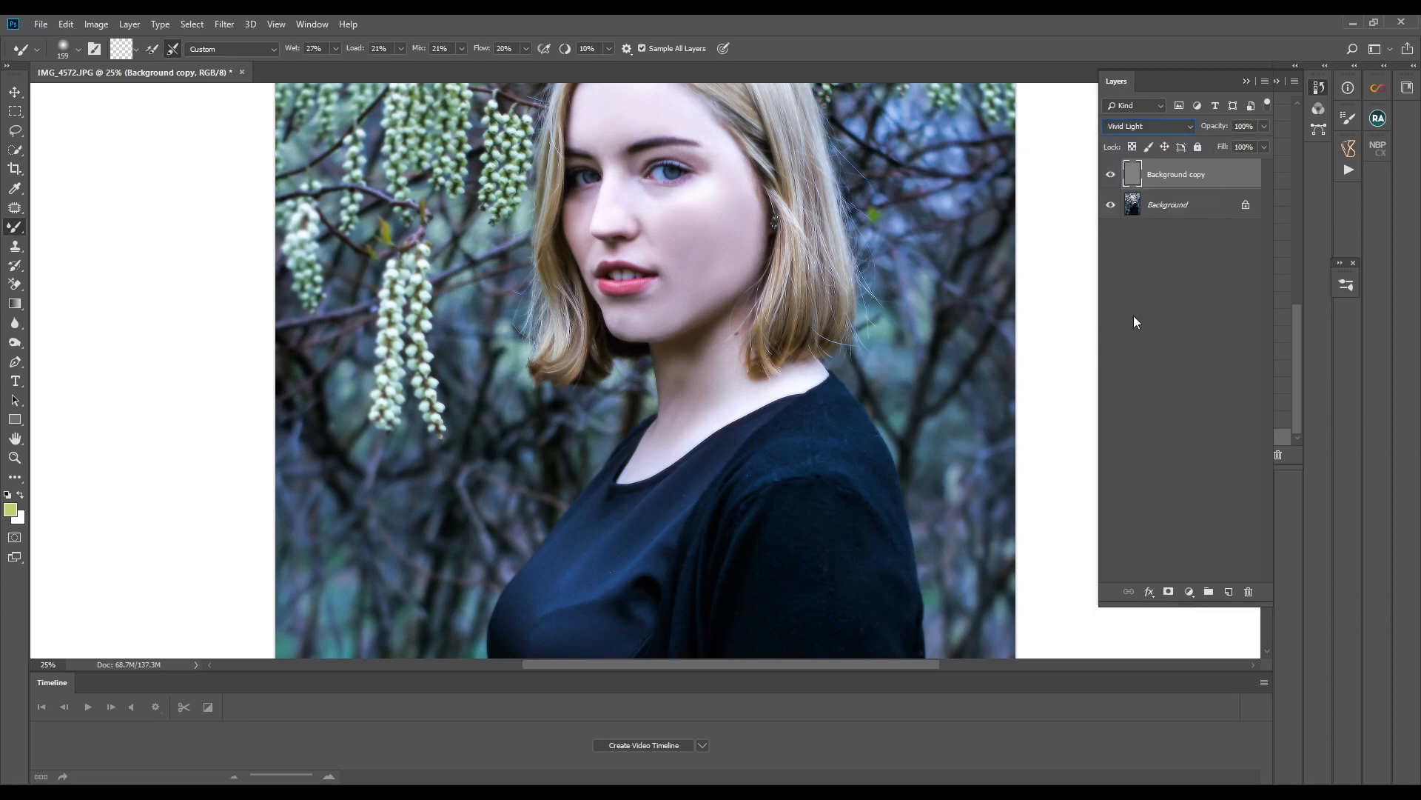
left_click(1111, 178)
key("ctrl+minus")
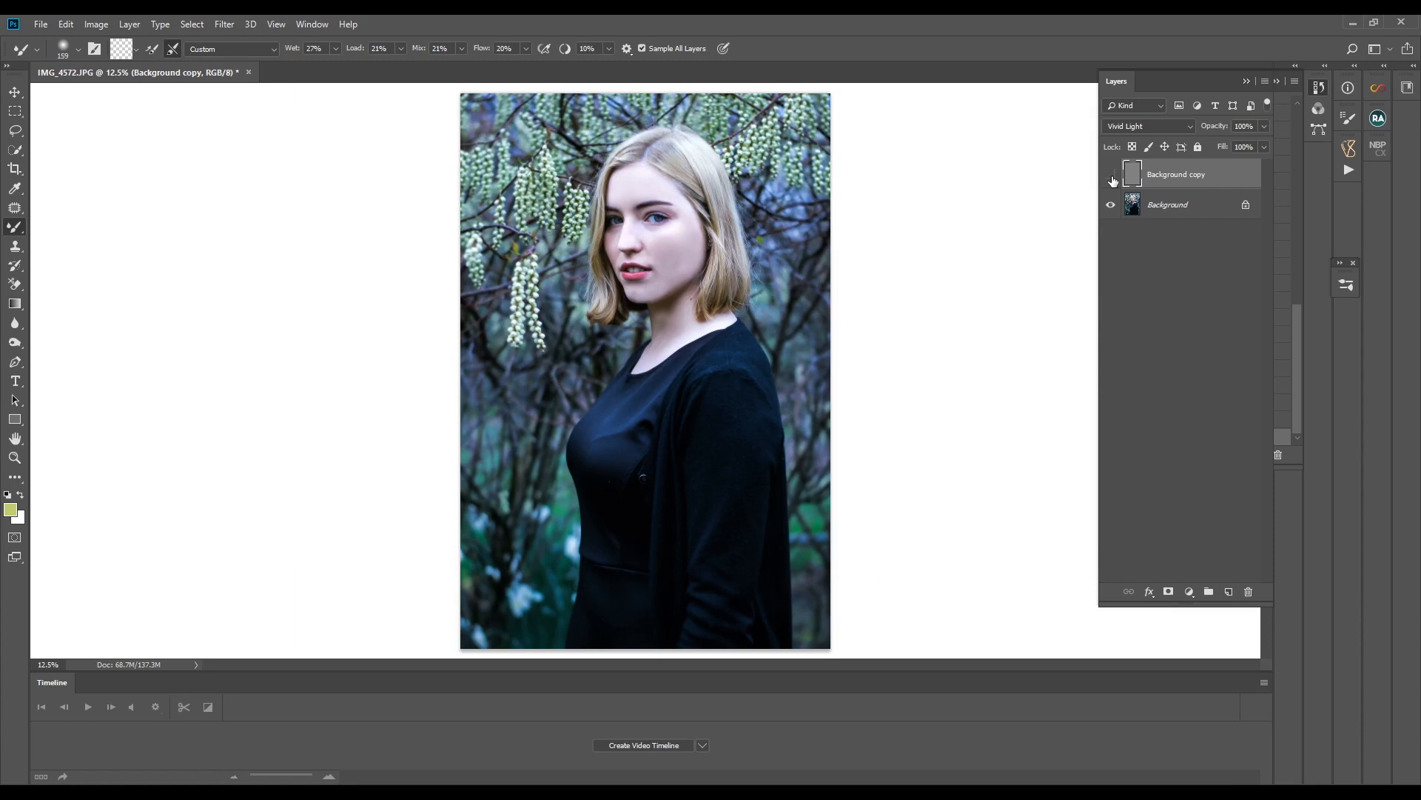
left_click(1111, 178)
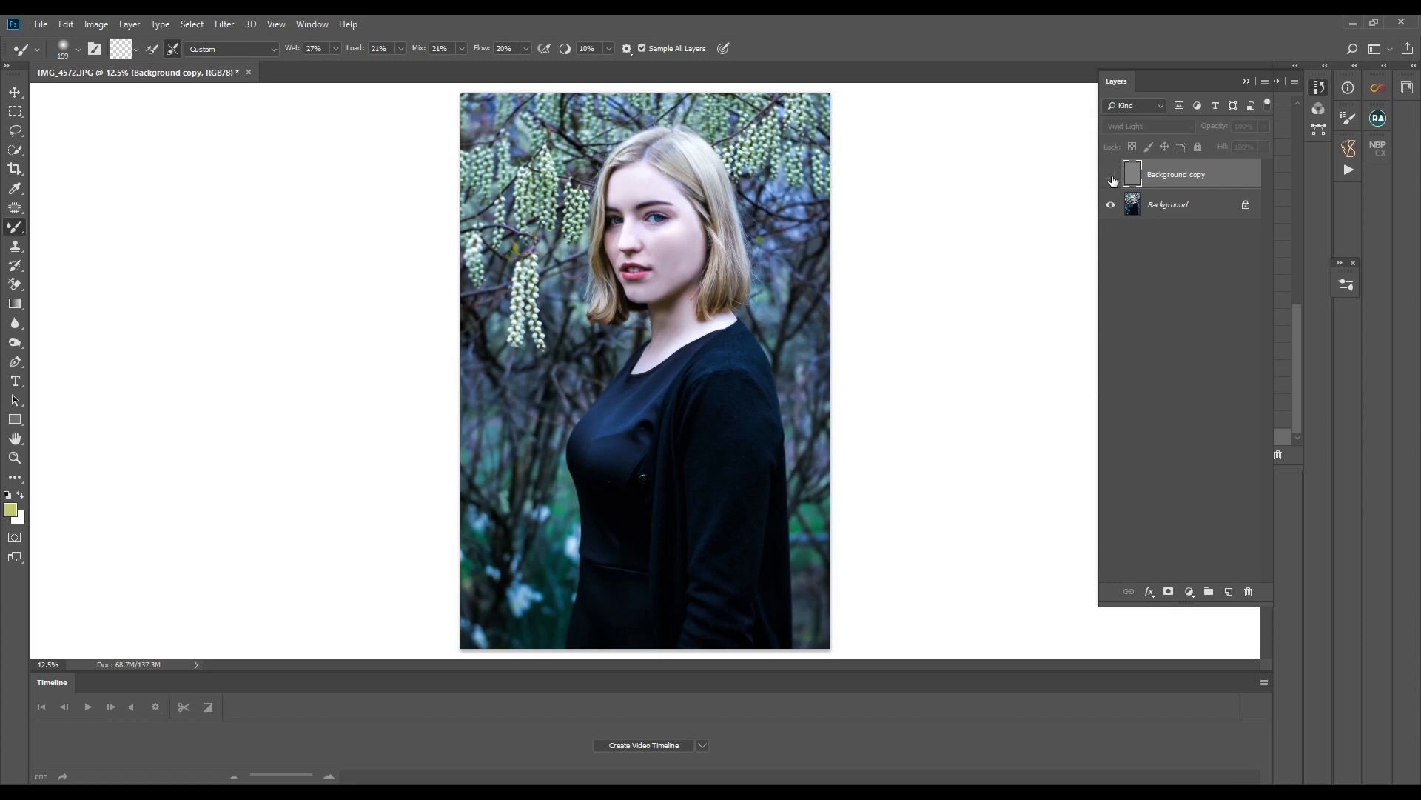
left_click(1112, 178)
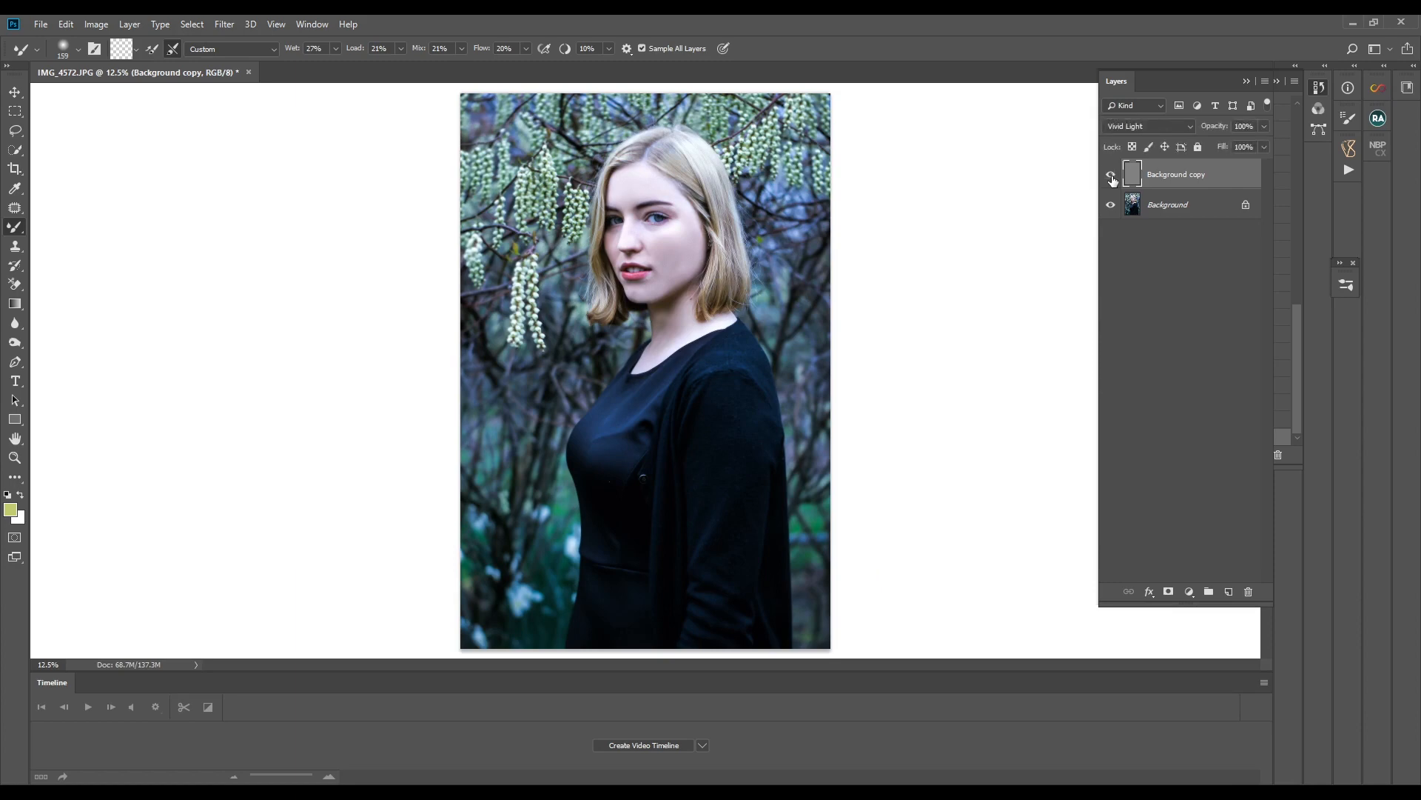